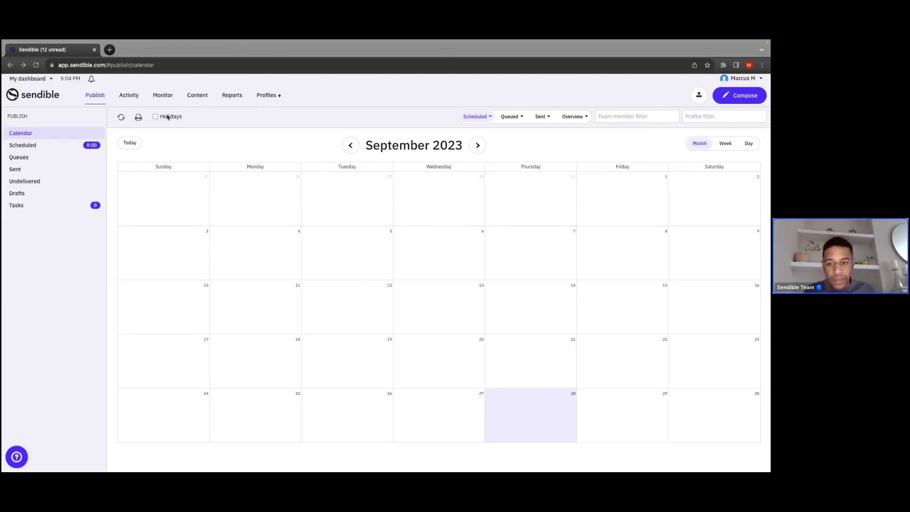
Show holidays on the publishing calendar and move to October 2023.
{"action": "left_click", "coordinate": [157, 119]}
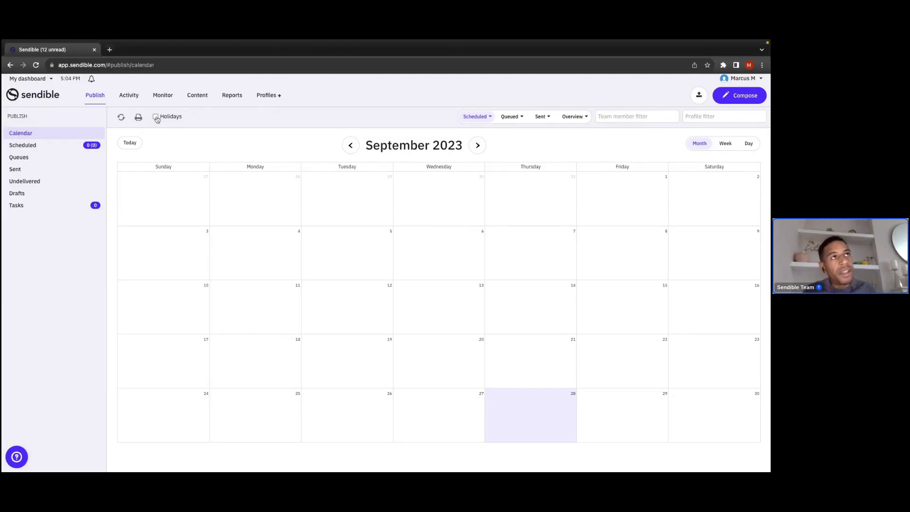
{"action": "left_click", "coordinate": [157, 119]}
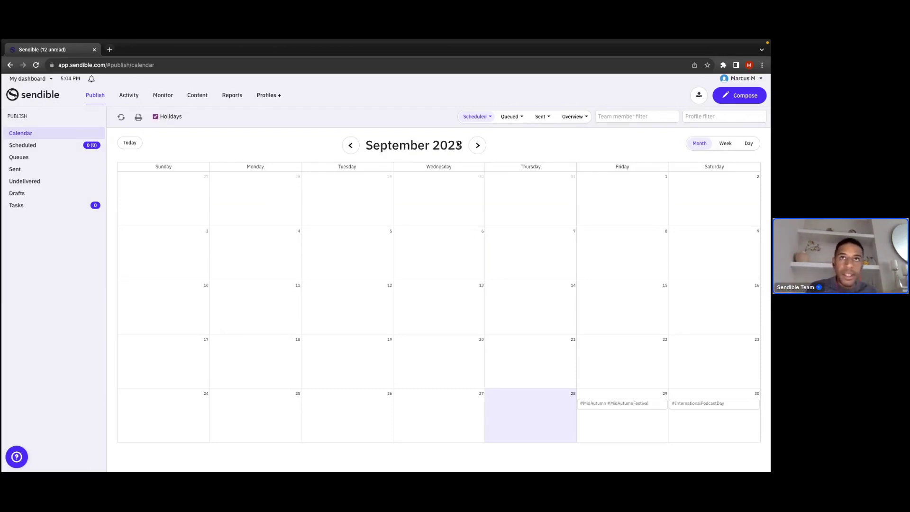
{"action": "left_click", "coordinate": [481, 149]}
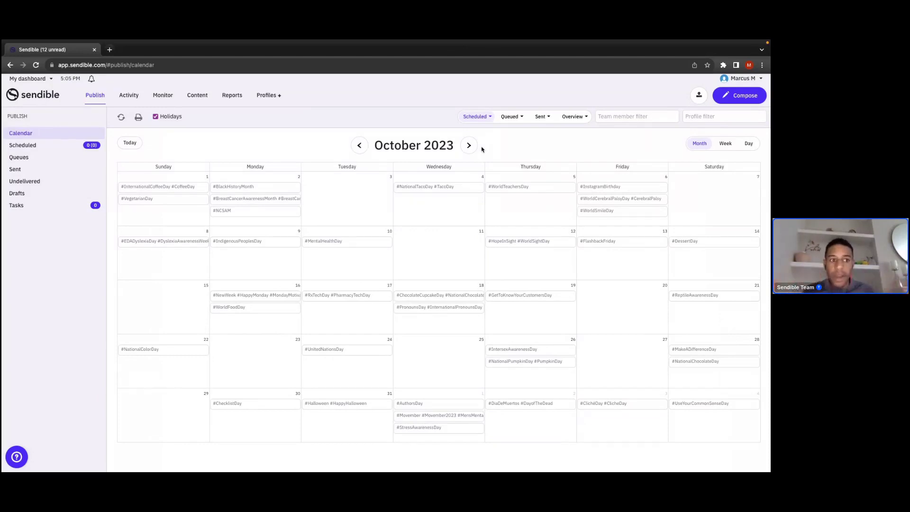
{"action": "left_click_drag", "start_coordinate": [527, 241], "coordinate": [528, 244]}
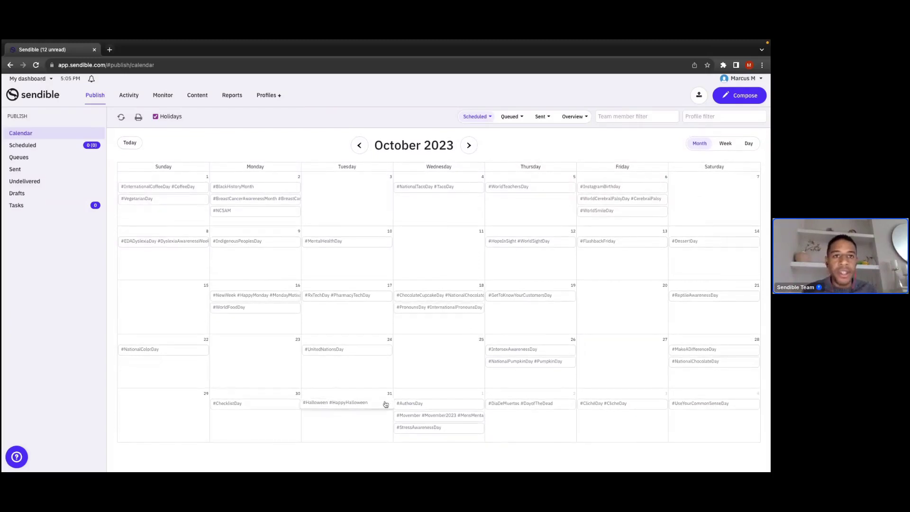
{"action": "mouse_move", "coordinate": [337, 407]}
{"action": "left_mouse_down"}
{"action": "mouse_move", "coordinate": [314, 408]}
{"action": "mouse_move", "coordinate": [349, 406]}
{"action": "left_mouse_up"}
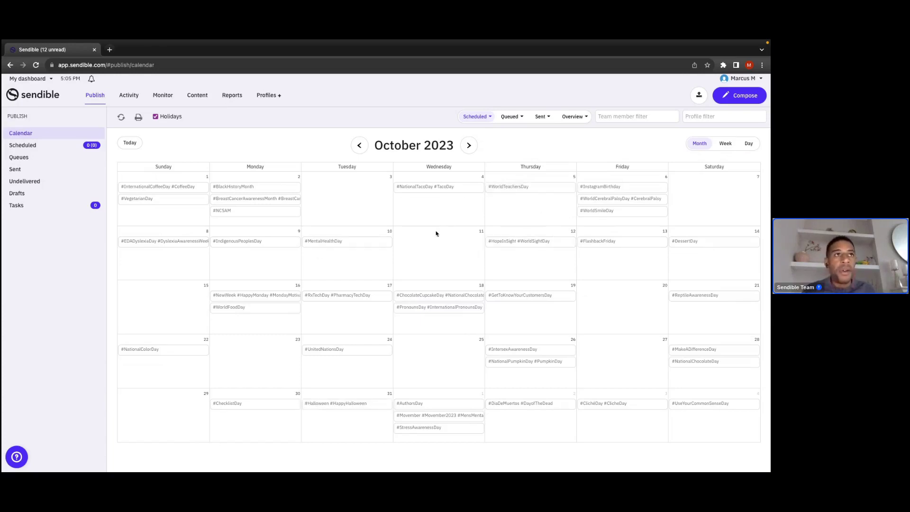
View the post prefilled for the October 31 Halloween holiday and its image in the image editor, discarding both without saving.
{"action": "left_click", "coordinate": [373, 404]}
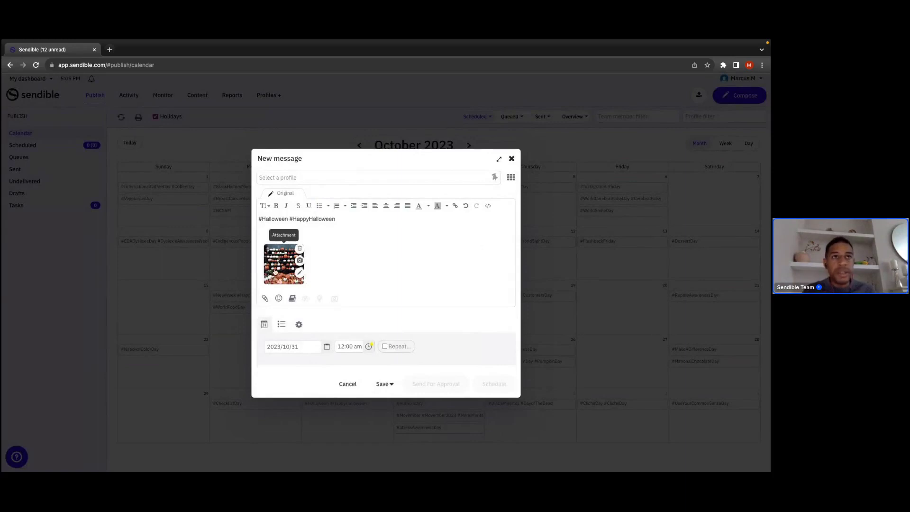
{"action": "left_click", "coordinate": [300, 274]}
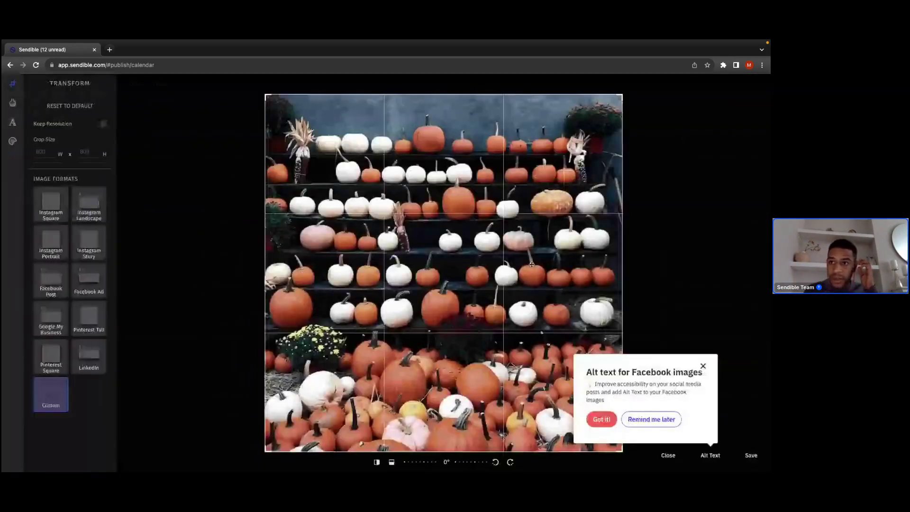
{"action": "left_click", "coordinate": [703, 366]}
{"action": "left_click", "coordinate": [666, 456]}
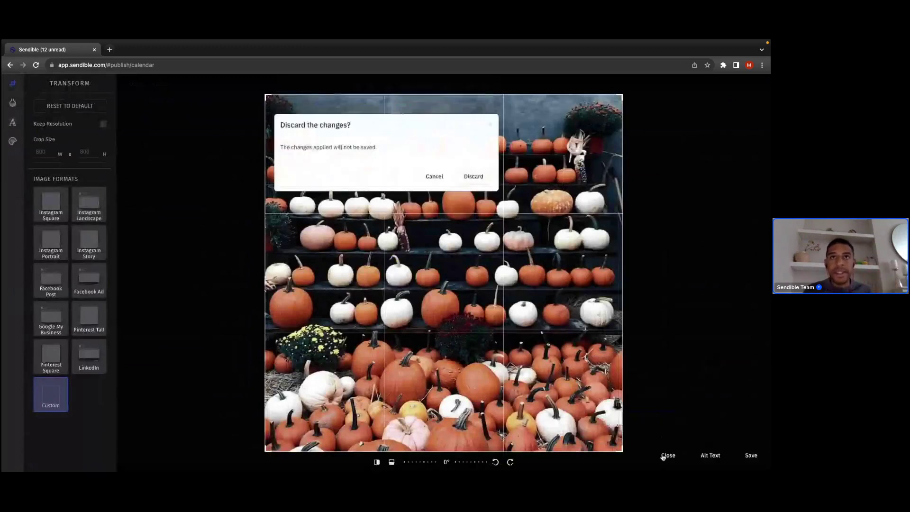
{"action": "left_click", "coordinate": [472, 176]}
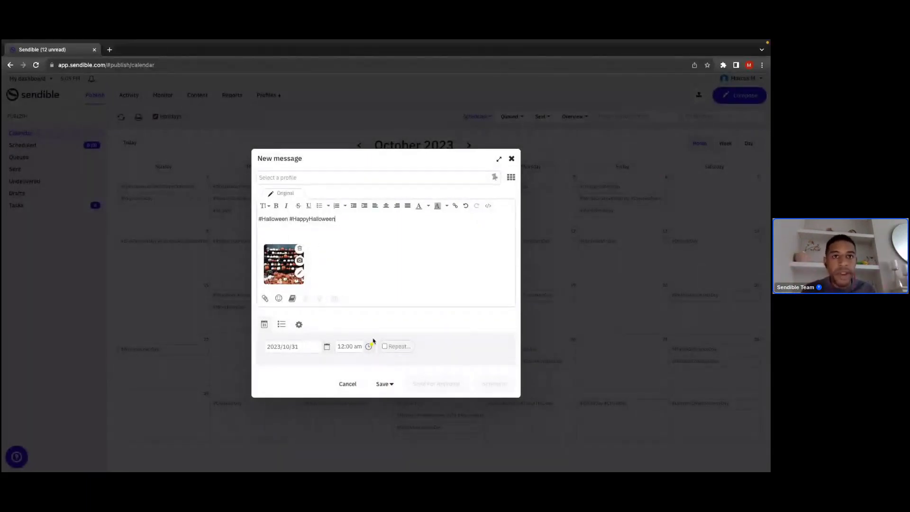
{"action": "left_click", "coordinate": [382, 383]}
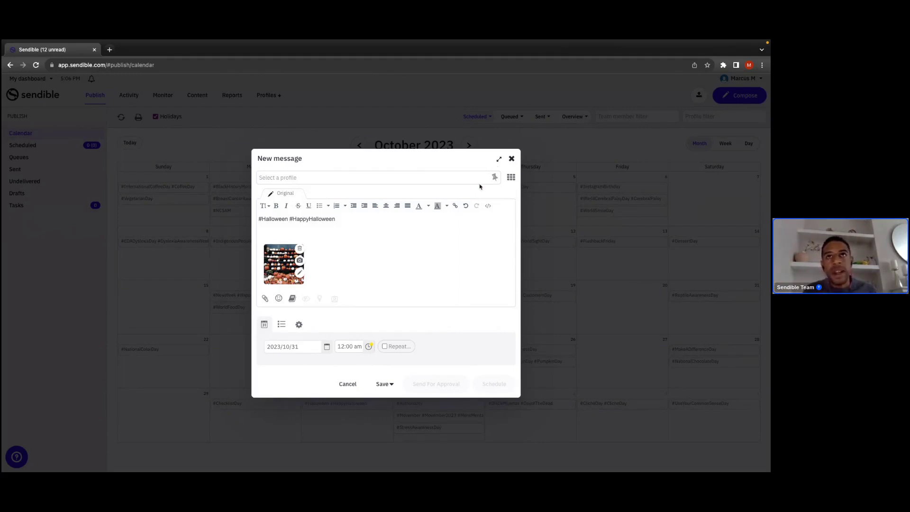
{"action": "left_click", "coordinate": [513, 159]}
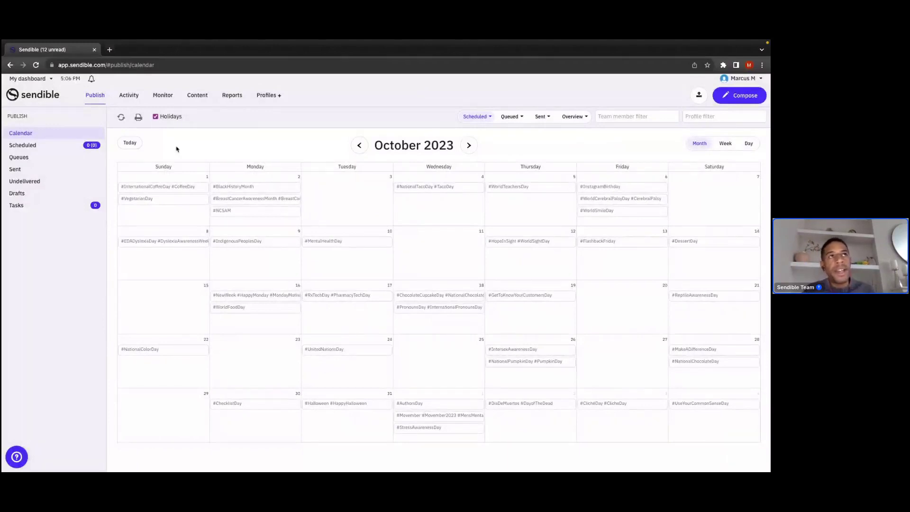
In My content, look at the new library form without creating one, and view the halloween 2023 library.
{"action": "left_click", "coordinate": [207, 103]}
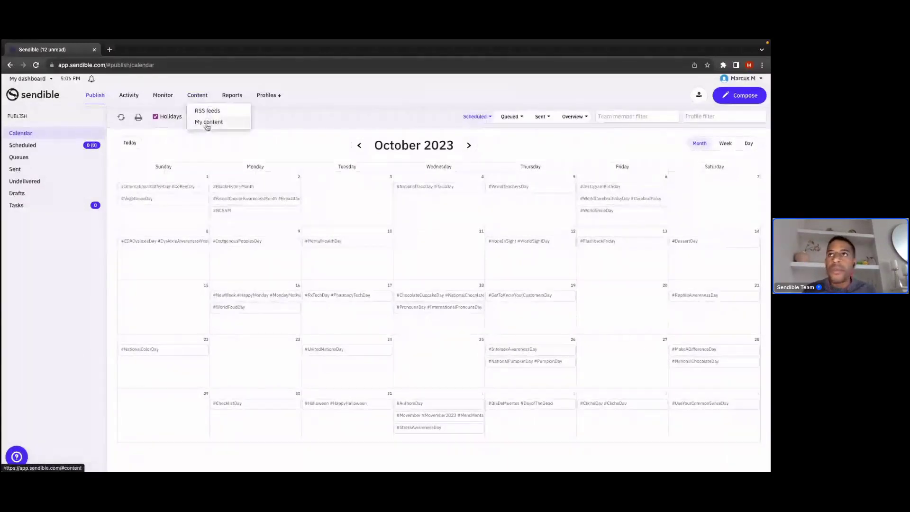
{"action": "left_click", "coordinate": [208, 123]}
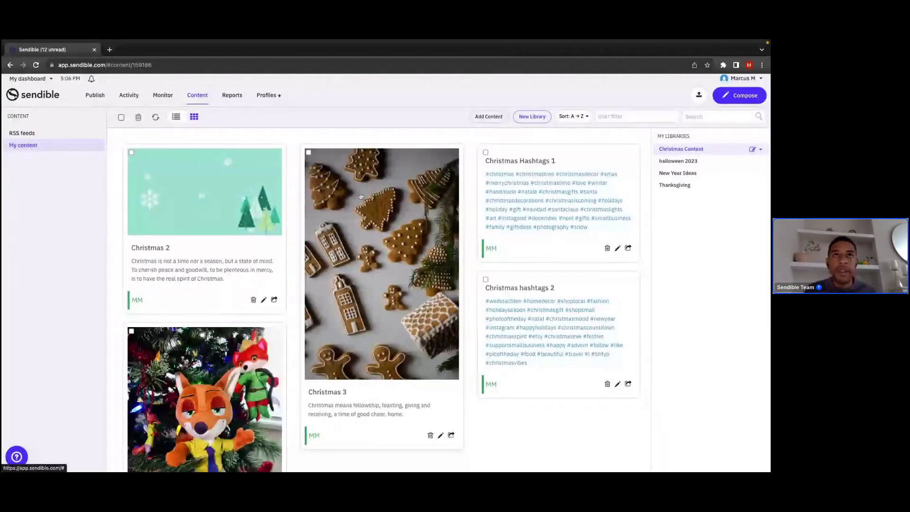
{"action": "left_click", "coordinate": [536, 118]}
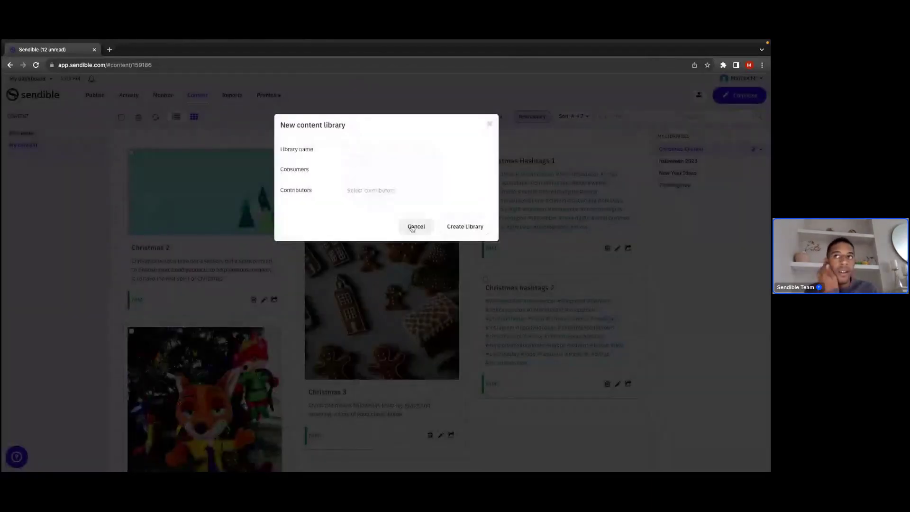
{"action": "left_click", "coordinate": [415, 226]}
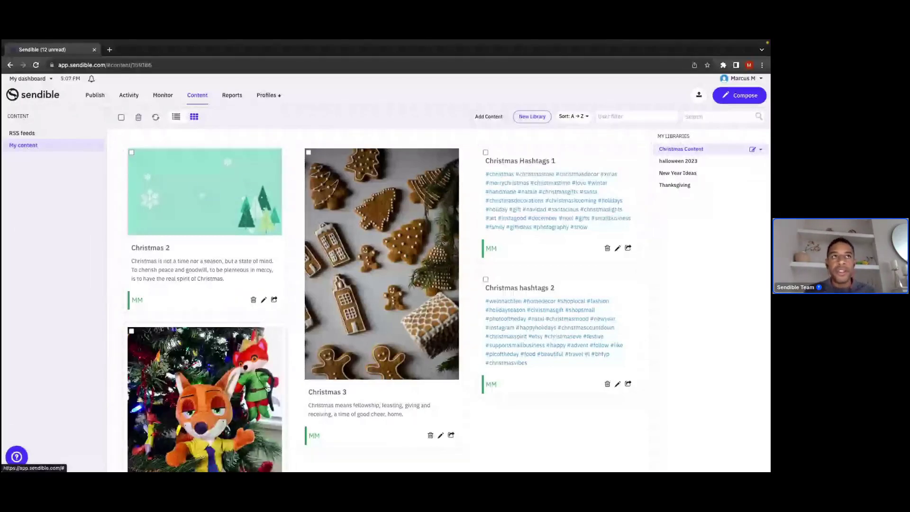
{"action": "left_click", "coordinate": [693, 164]}
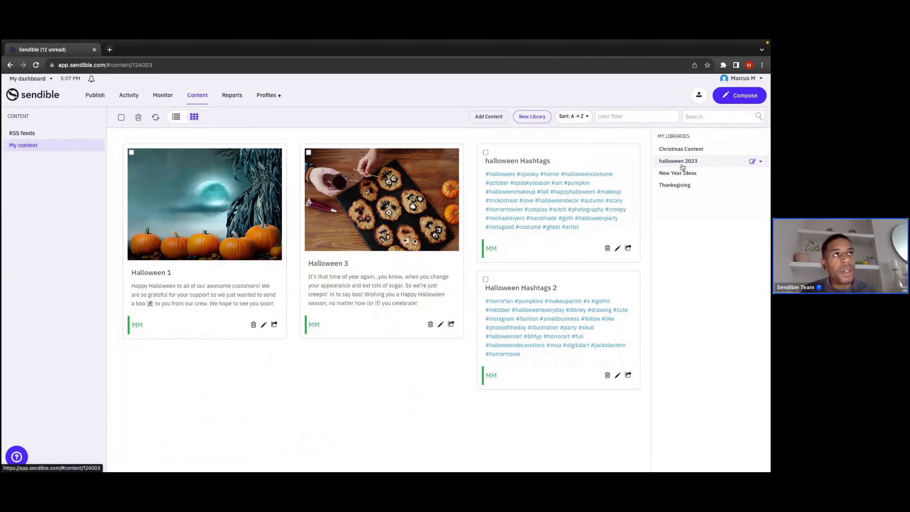
Return to the October 2023 publishing calendar and open a new message from the October 31 Halloween holiday.
{"action": "mouse_move", "coordinate": [95, 98]}
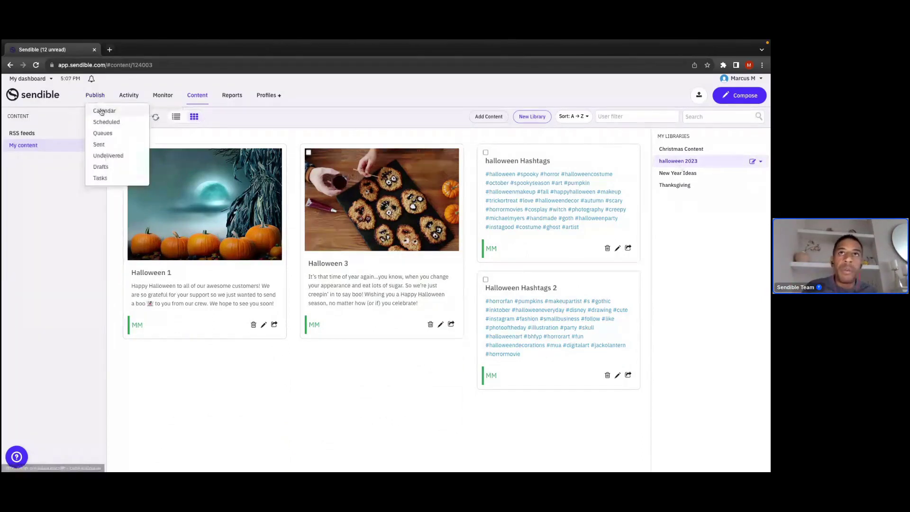
{"action": "left_click", "coordinate": [101, 111]}
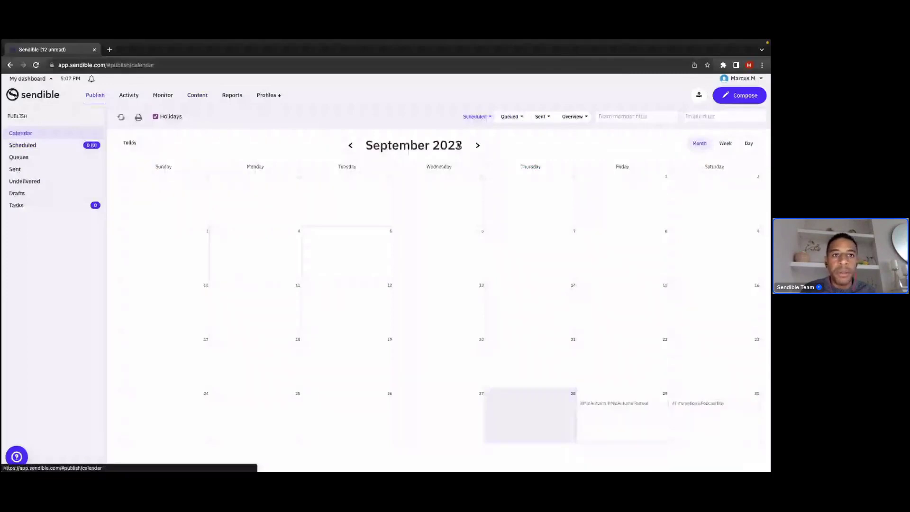
{"action": "left_click", "coordinate": [477, 150]}
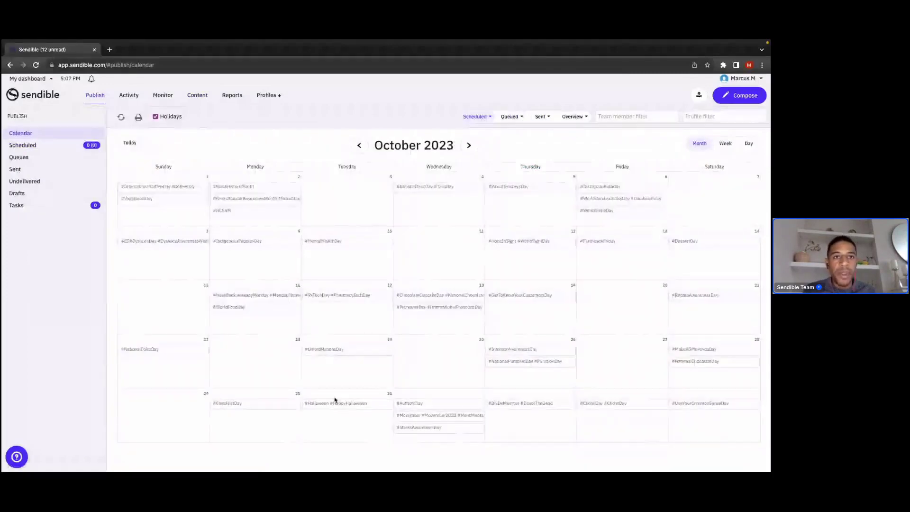
{"action": "left_click", "coordinate": [348, 403]}
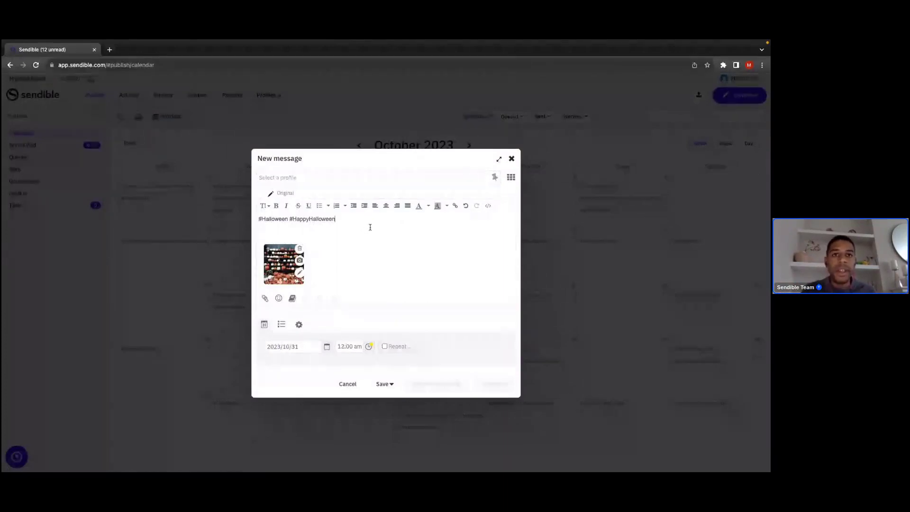
Copy the Halloween message to the halloween 2023 library under the name "Halloween content 3" and close the message.
{"action": "left_click", "coordinate": [388, 385]}
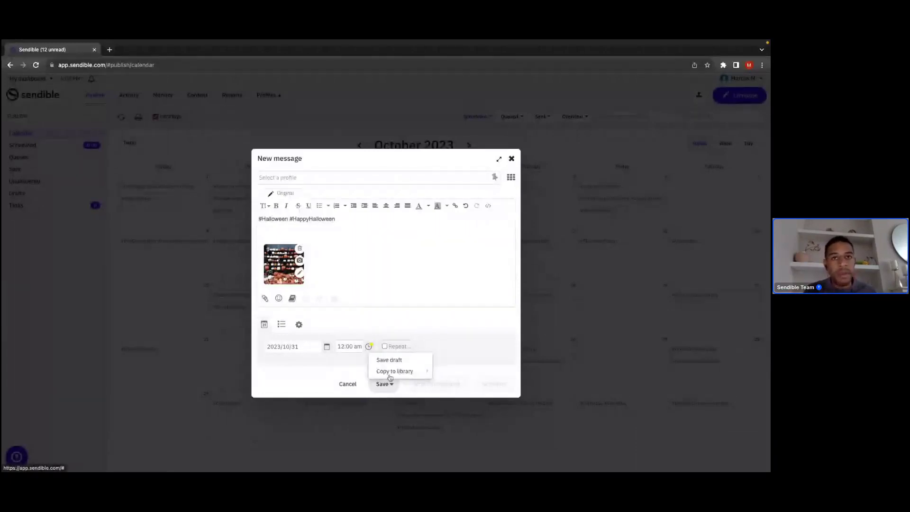
{"action": "mouse_move", "coordinate": [390, 372]}
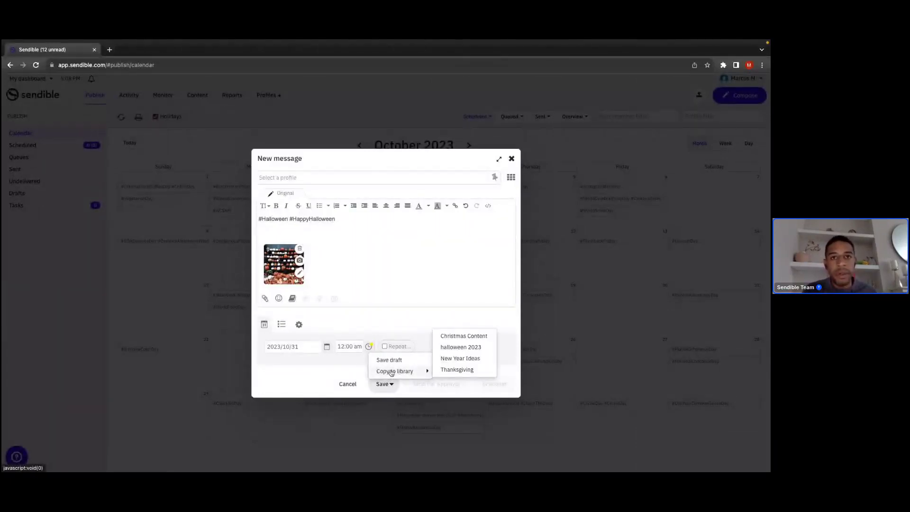
{"action": "left_click", "coordinate": [456, 348]}
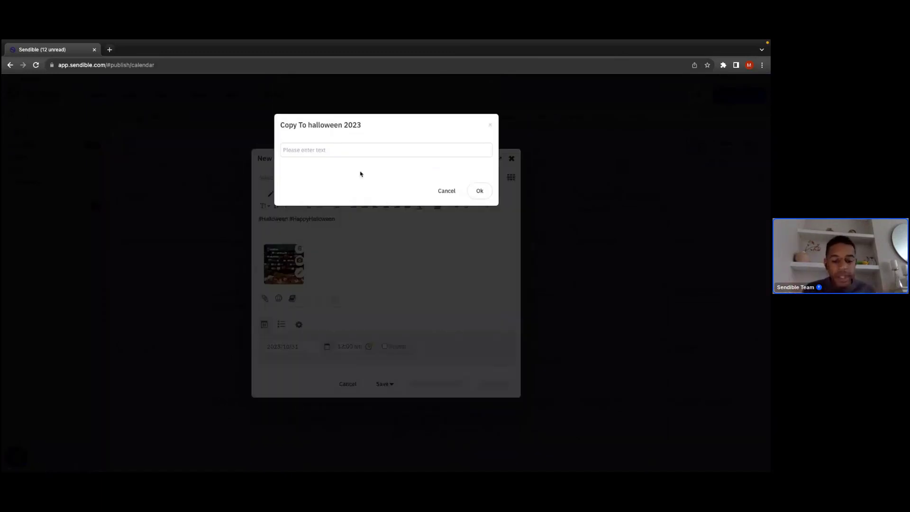
{"action": "left_click", "coordinate": [311, 147]}
{"action": "type", "text": "Hal"}
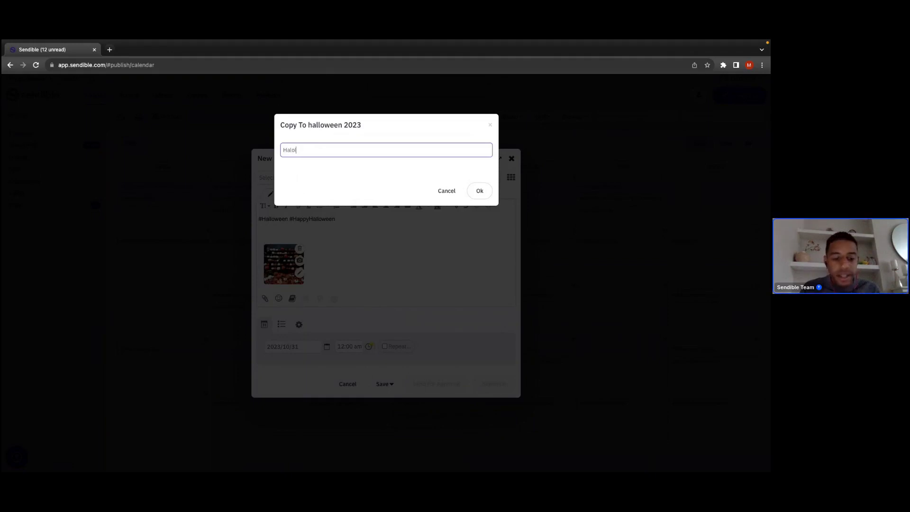
{"action": "type", "text": "loween "}
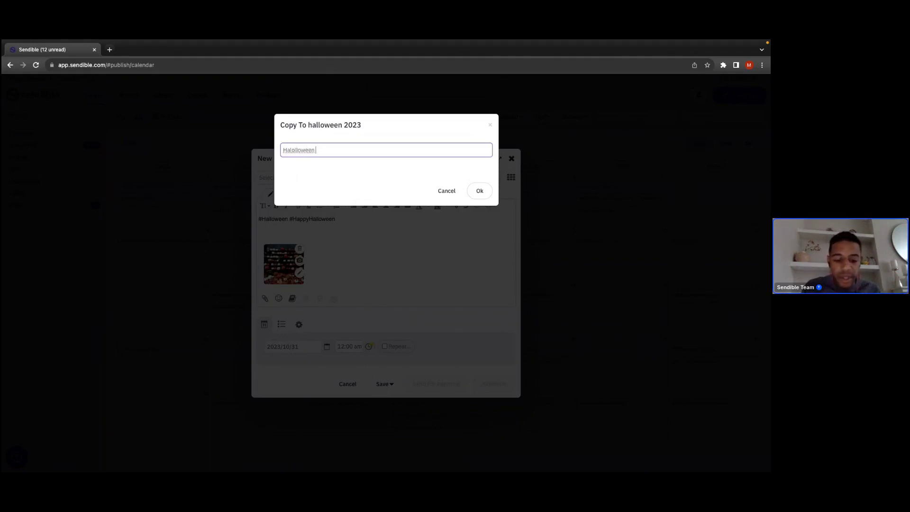
{"action": "type", "text": "cont"}
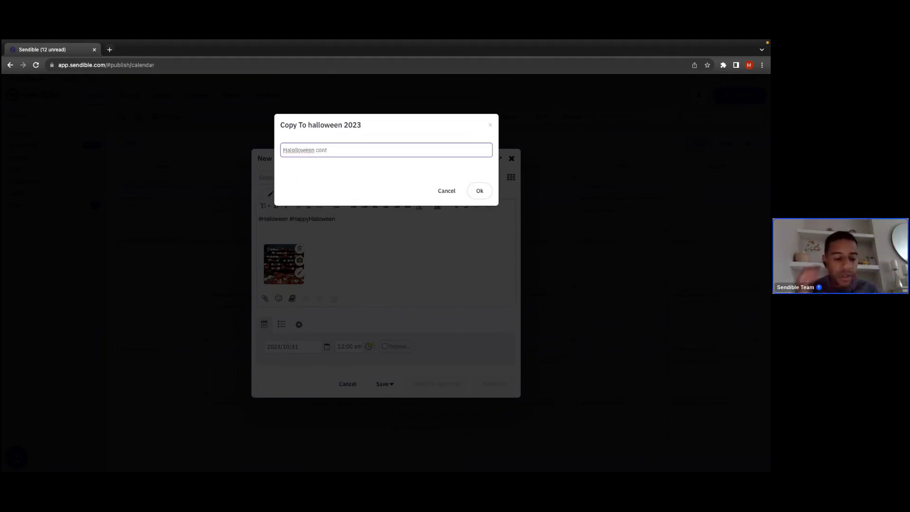
{"action": "type", "text": "ent "}
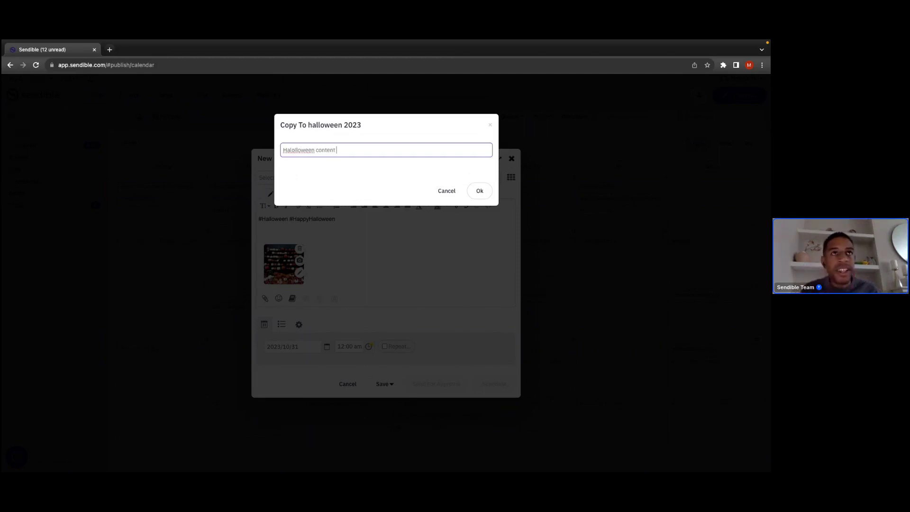
{"action": "type", "text": "3"}
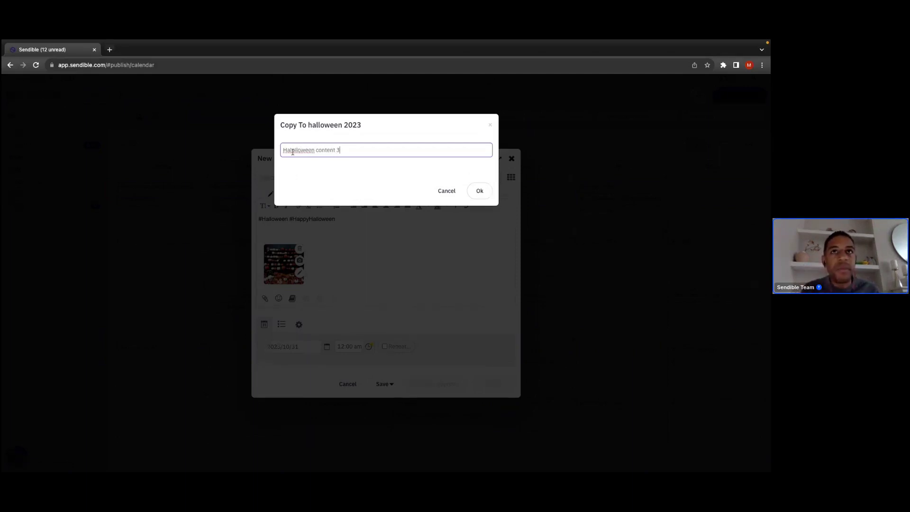
{"action": "right_click", "coordinate": [293, 152]}
{"action": "left_click", "coordinate": [310, 157]}
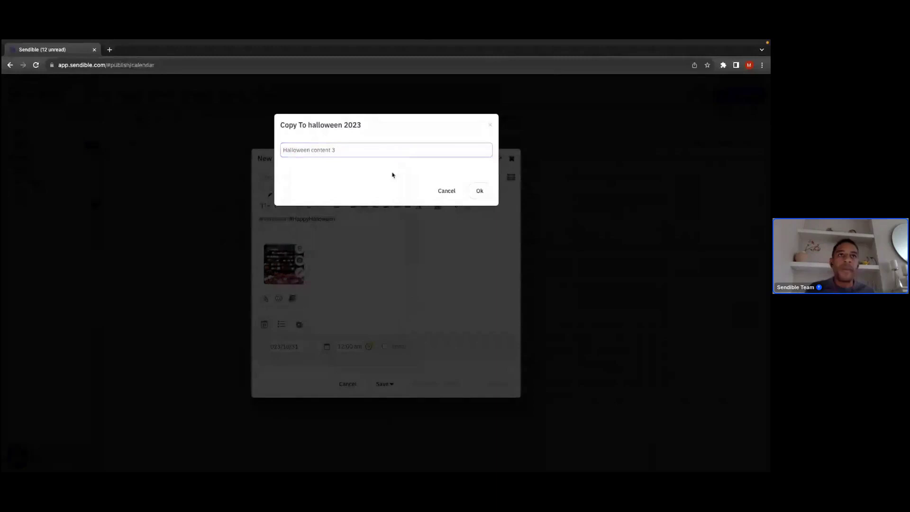
{"action": "left_click", "coordinate": [480, 192]}
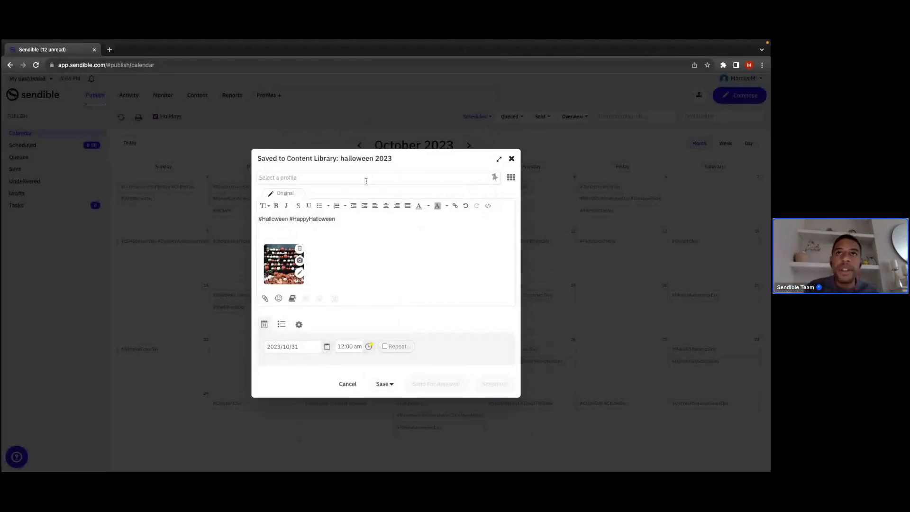
{"action": "left_click", "coordinate": [512, 160]}
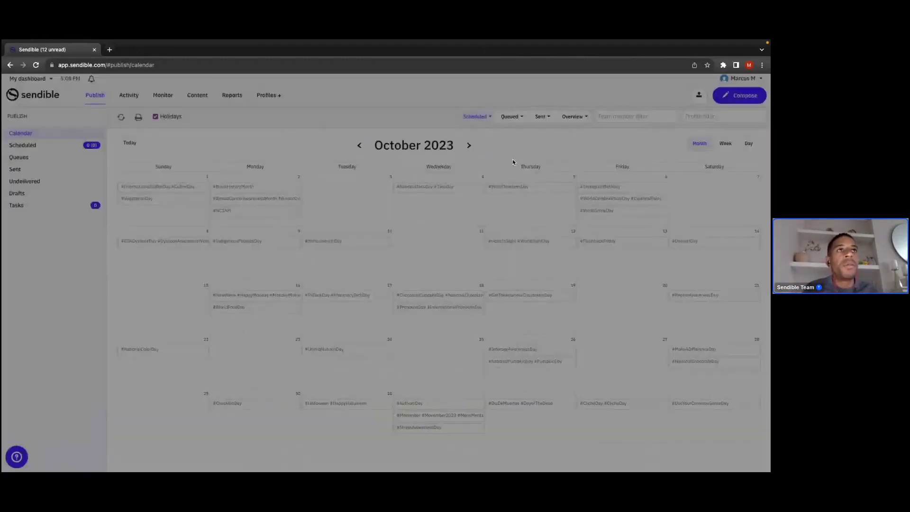
Open the halloween 2023 library in My content to check the saved Halloween content 3 post.
{"action": "mouse_move", "coordinate": [198, 95]}
{"action": "left_click", "coordinate": [207, 122]}
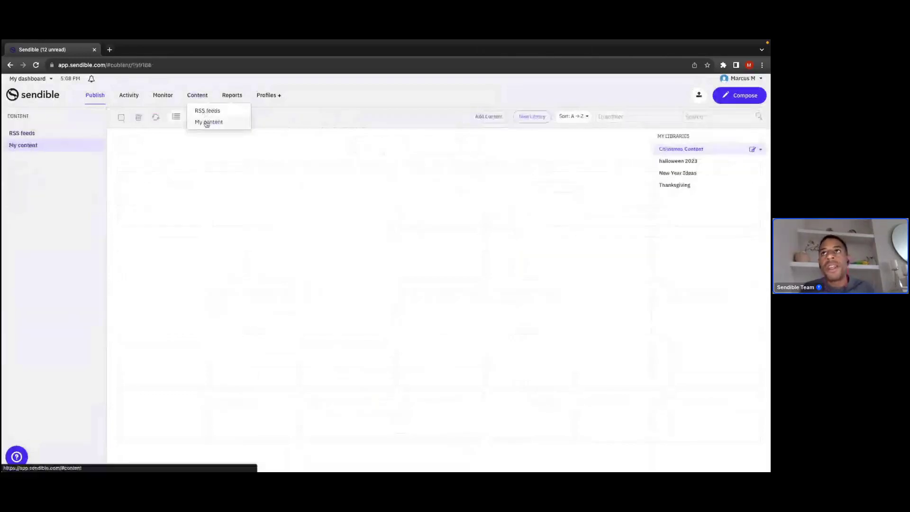
{"action": "left_click", "coordinate": [690, 161]}
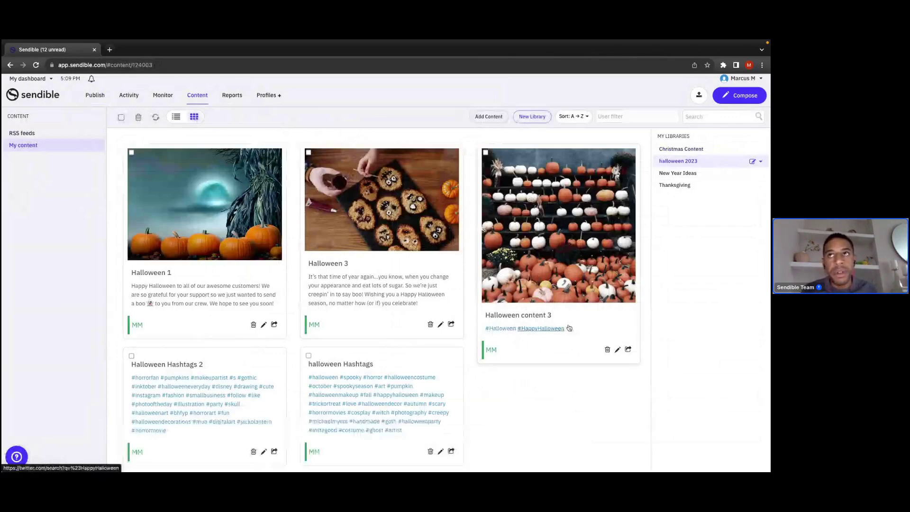
{"action": "left_click", "coordinate": [656, 162]}
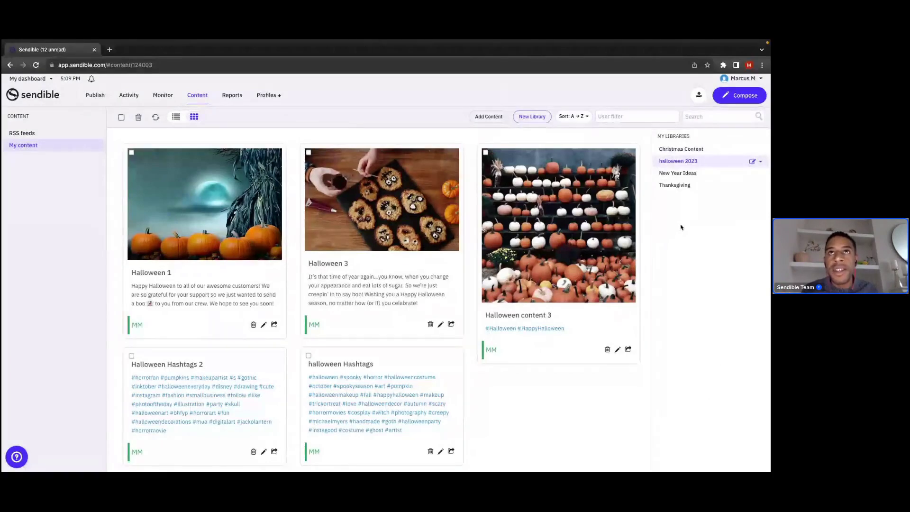
Create a content library named "Easter Content" without selecting consumers or contributors, and open it.
{"action": "left_click", "coordinate": [532, 117]}
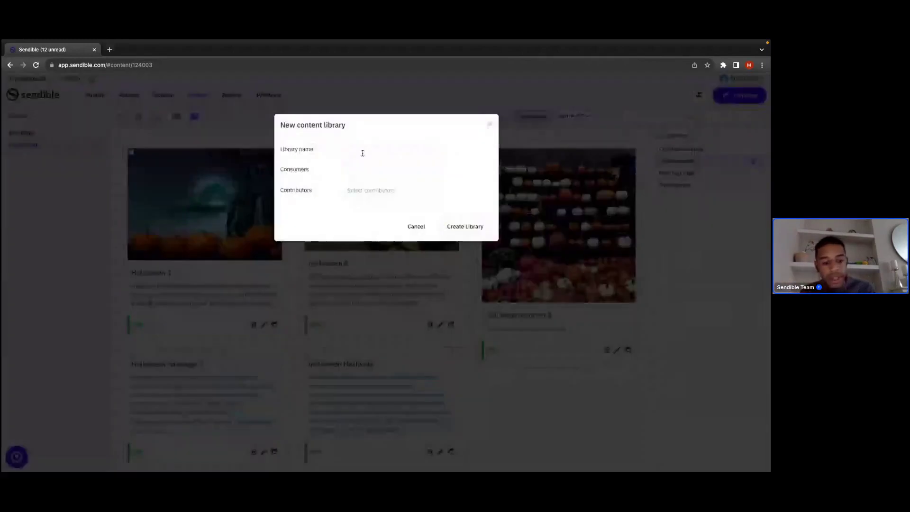
{"action": "left_click", "coordinate": [363, 148]}
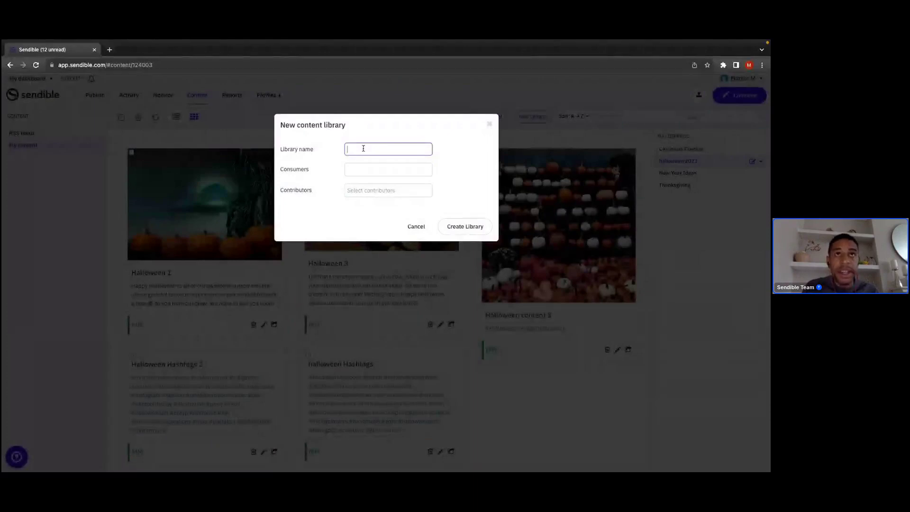
{"action": "type", "text": "Easte"}
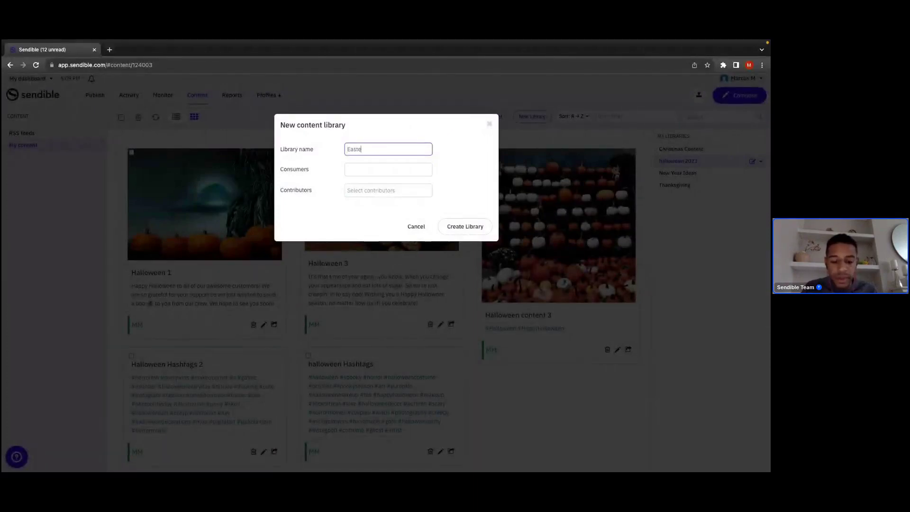
{"action": "type", "text": "r Content"}
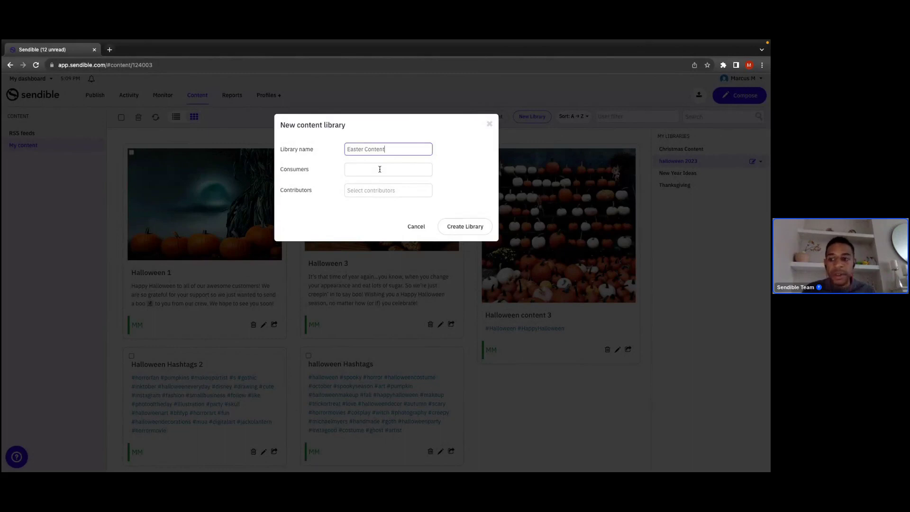
{"action": "left_click", "coordinate": [447, 165]}
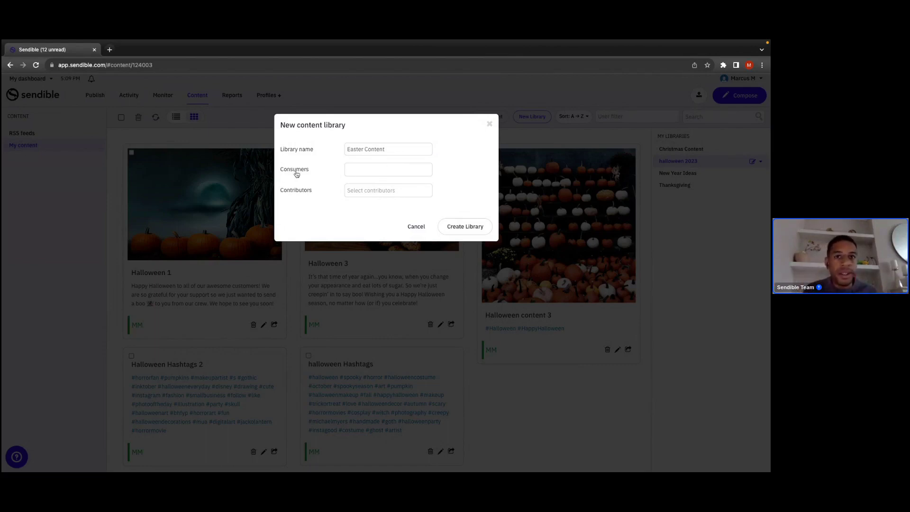
{"action": "left_click", "coordinate": [362, 173]}
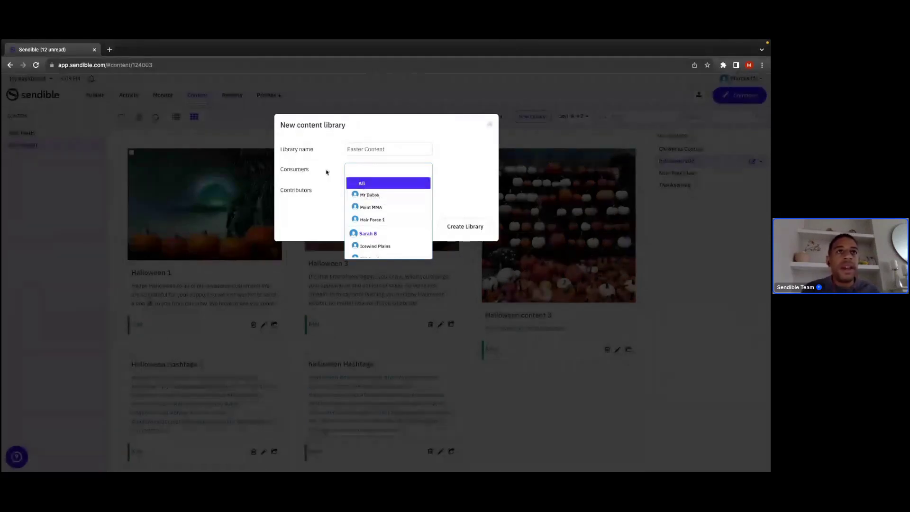
{"action": "left_click", "coordinate": [451, 186]}
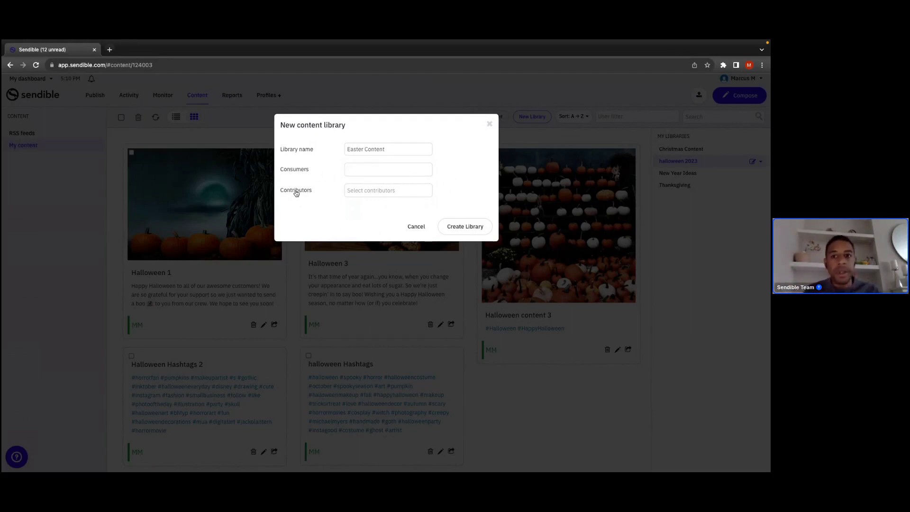
{"action": "left_click", "coordinate": [297, 173]}
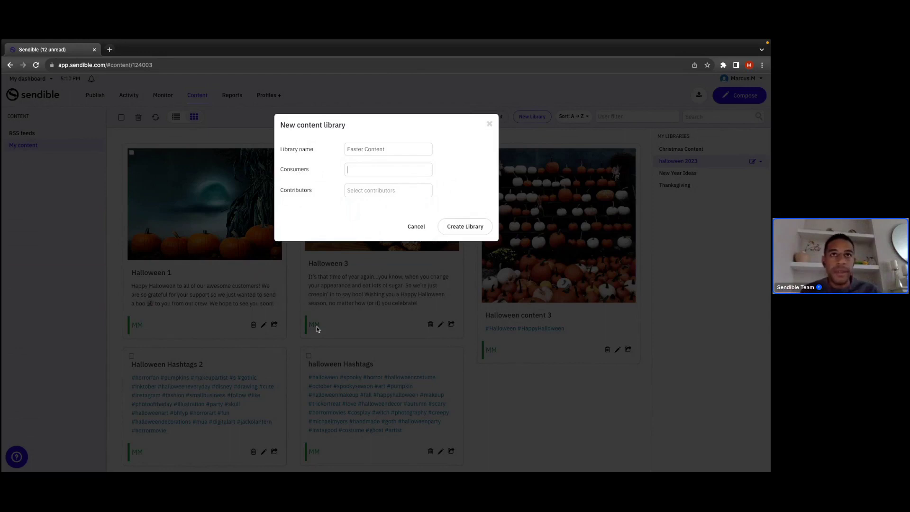
{"action": "left_click", "coordinate": [449, 227]}
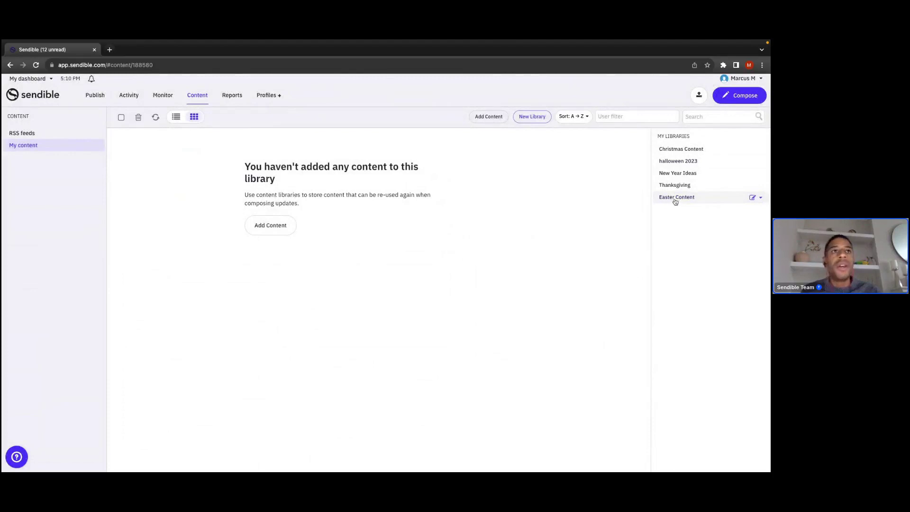
{"action": "left_click", "coordinate": [676, 198]}
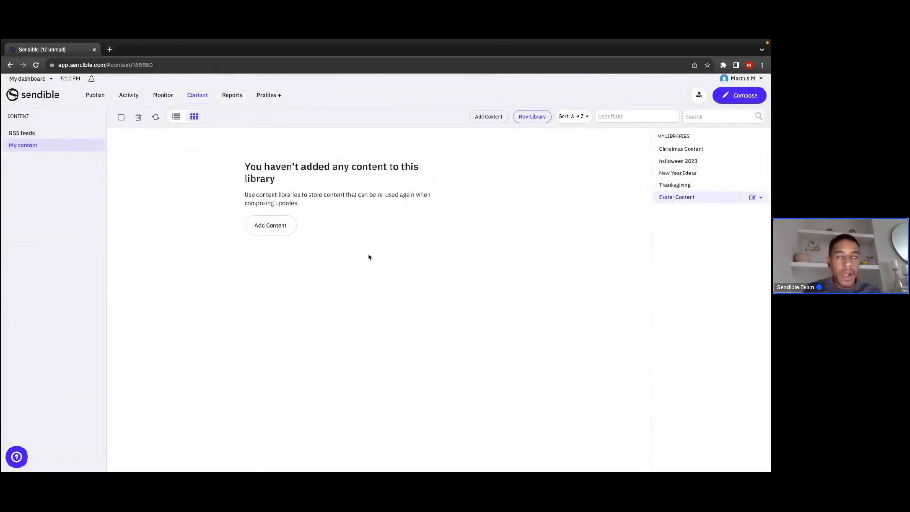
Start a new message, look at how to copy it to the Easter Content library, and close it without saving.
{"action": "left_click", "coordinate": [731, 99]}
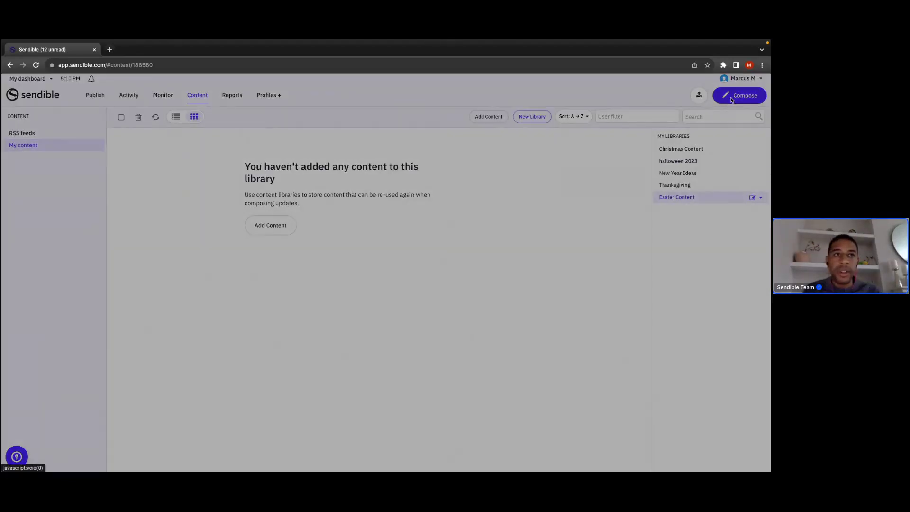
{"action": "left_click", "coordinate": [381, 344]}
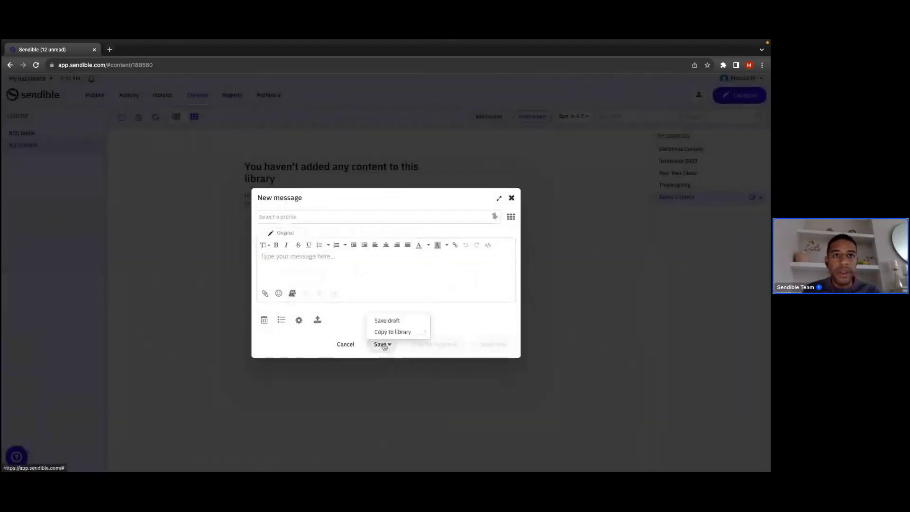
{"action": "mouse_move", "coordinate": [403, 332]}
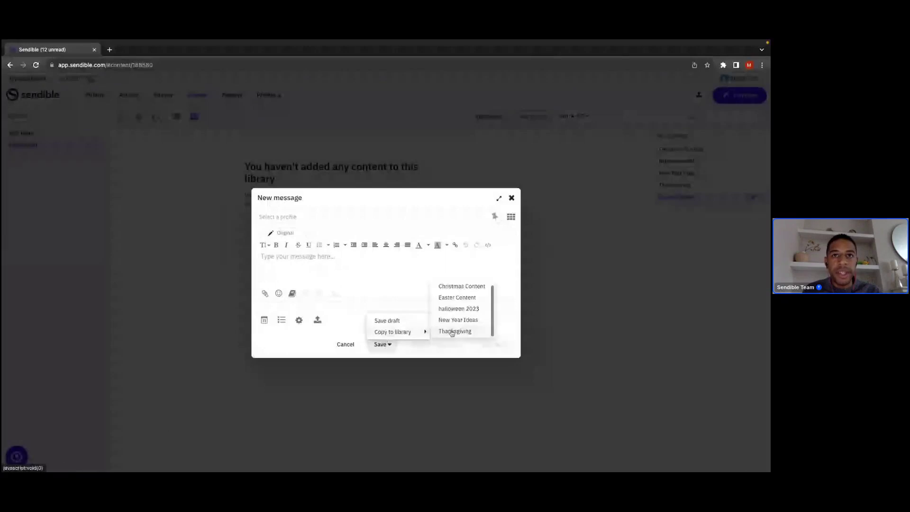
{"action": "left_click", "coordinate": [449, 303]}
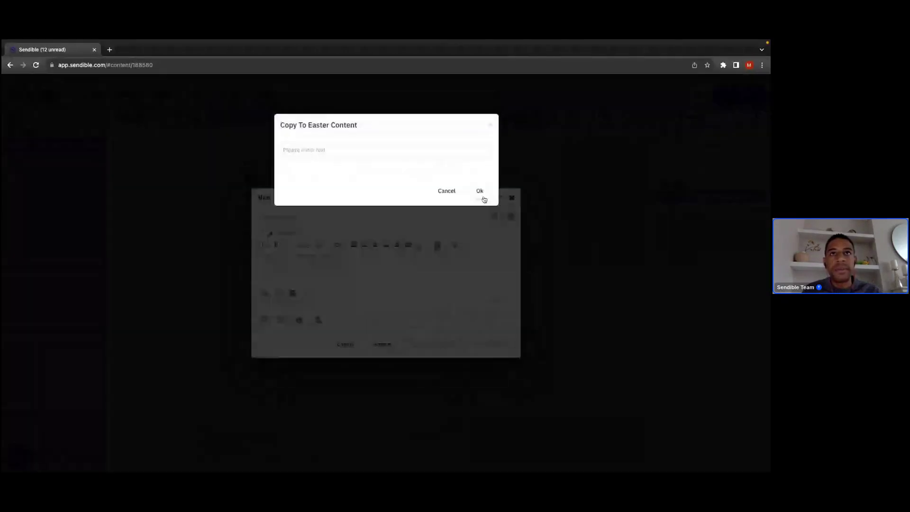
{"action": "left_click", "coordinate": [445, 192]}
{"action": "left_click", "coordinate": [512, 198]}
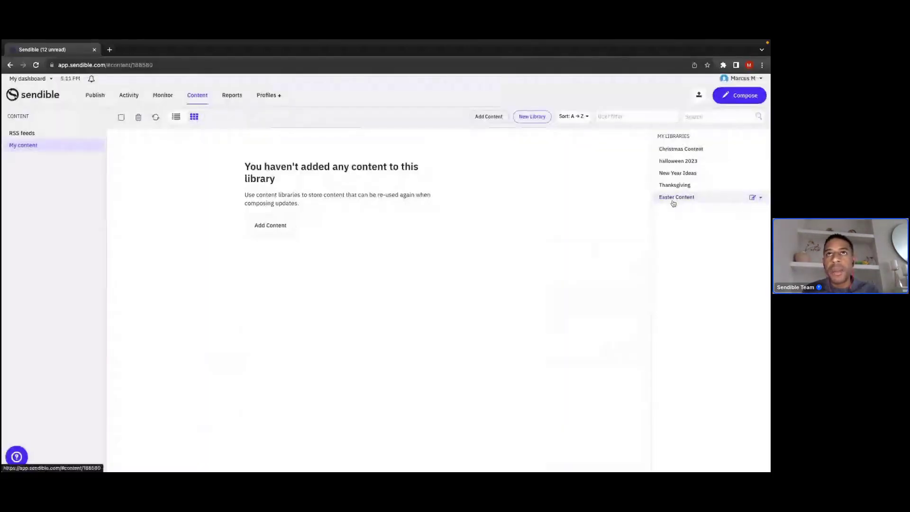
Examine the social media form, the blog post form and the email option for adding content to Easter Content, without adding anything.
{"action": "left_click", "coordinate": [483, 119]}
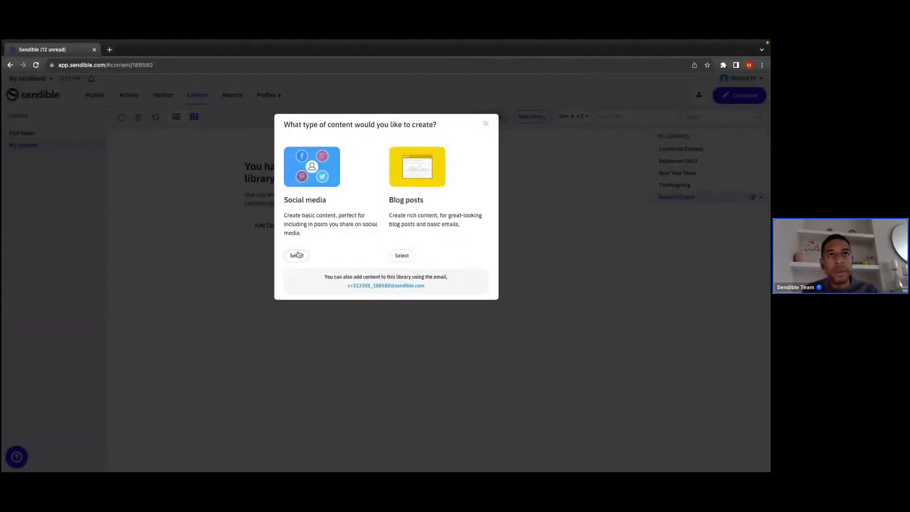
{"action": "left_click", "coordinate": [297, 255]}
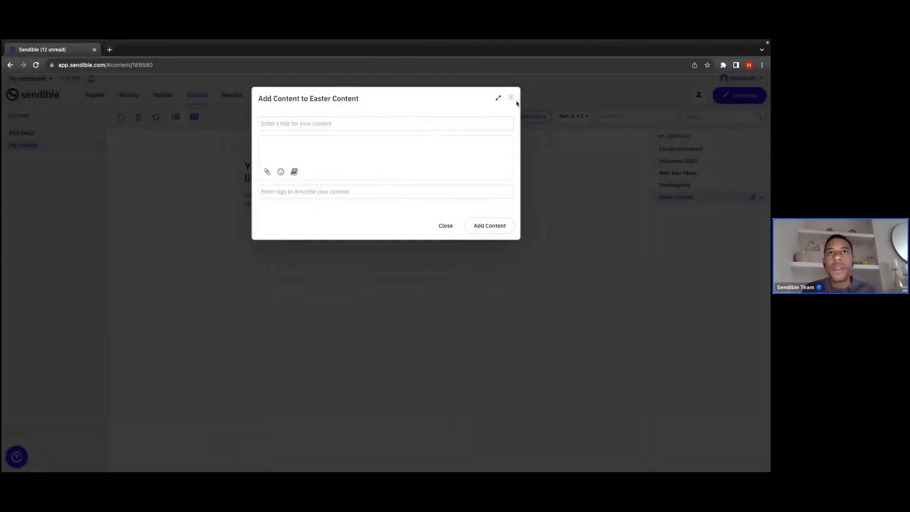
{"action": "left_click", "coordinate": [511, 98]}
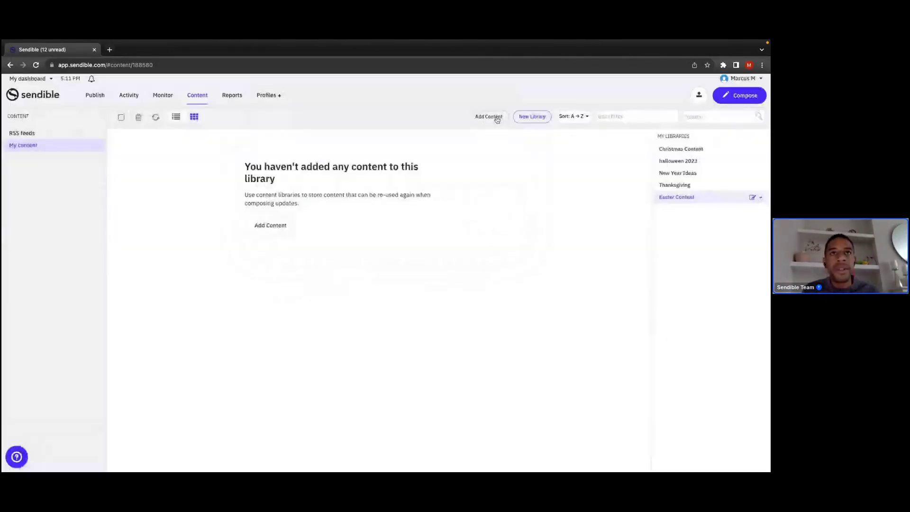
{"action": "left_click", "coordinate": [496, 118]}
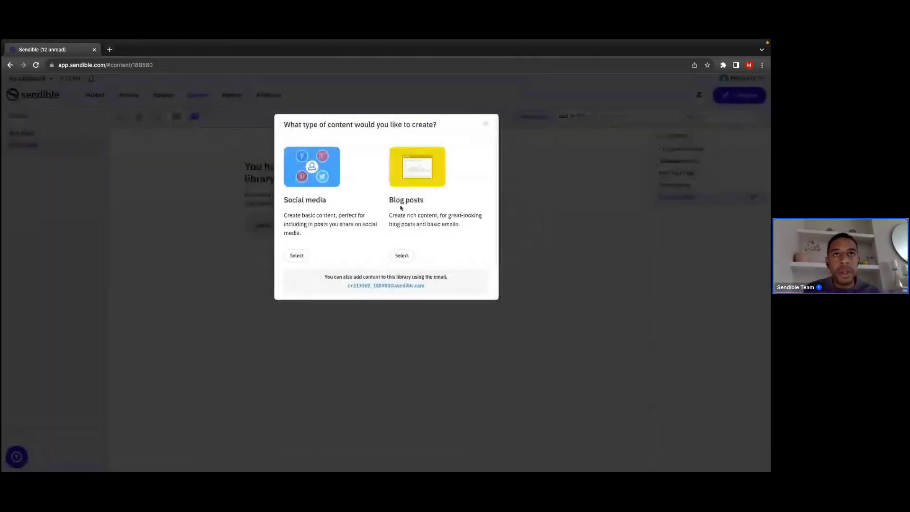
{"action": "left_click_drag", "start_coordinate": [389, 199], "coordinate": [426, 203]}
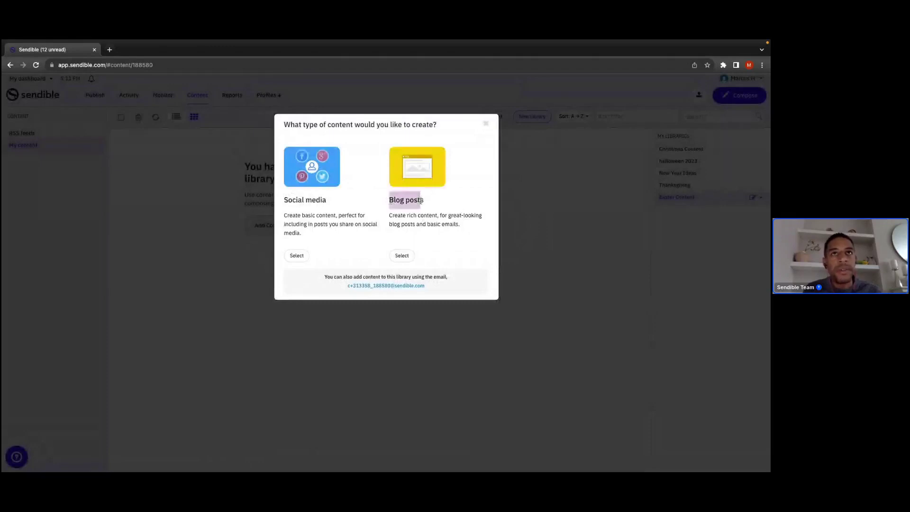
{"action": "left_click", "coordinate": [402, 257]}
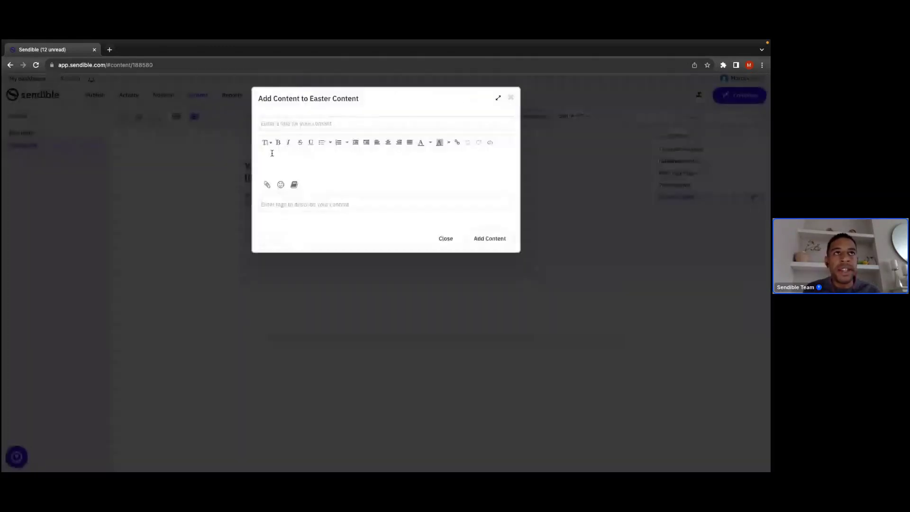
{"action": "left_click", "coordinate": [272, 153]}
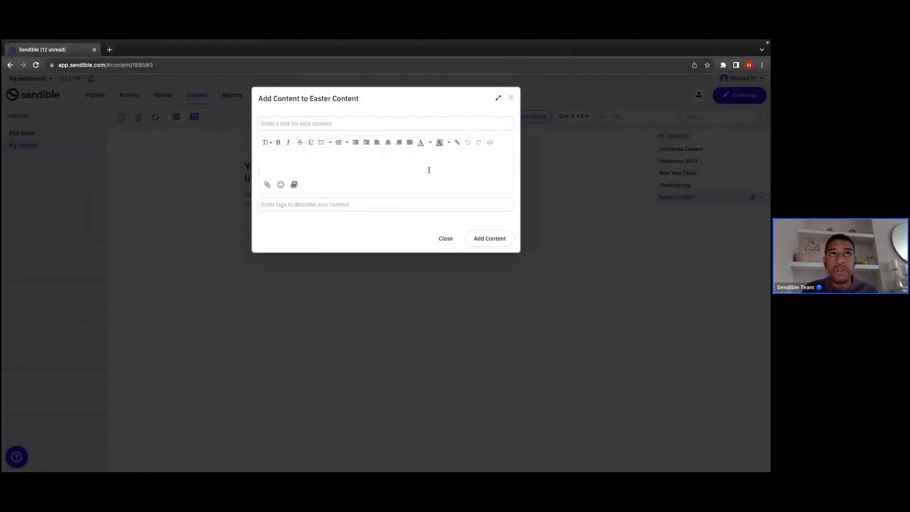
{"action": "left_click", "coordinate": [512, 97]}
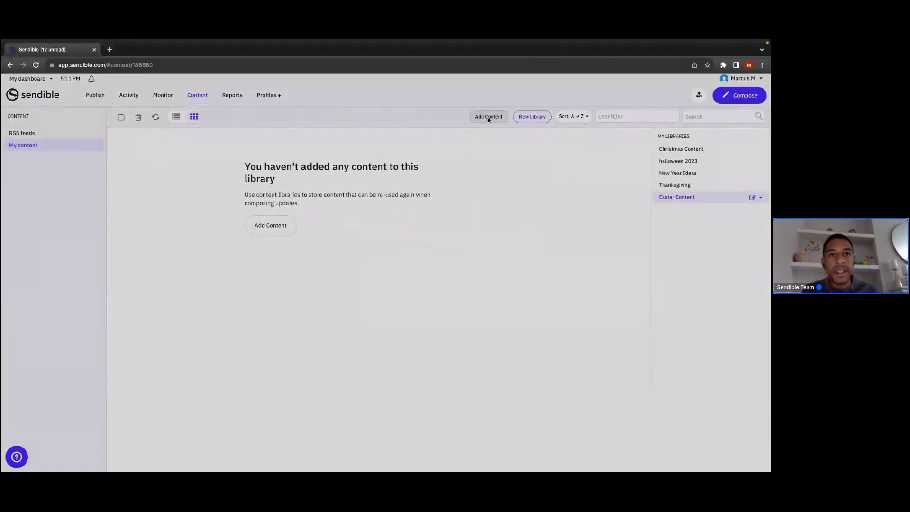
{"action": "left_click", "coordinate": [488, 117]}
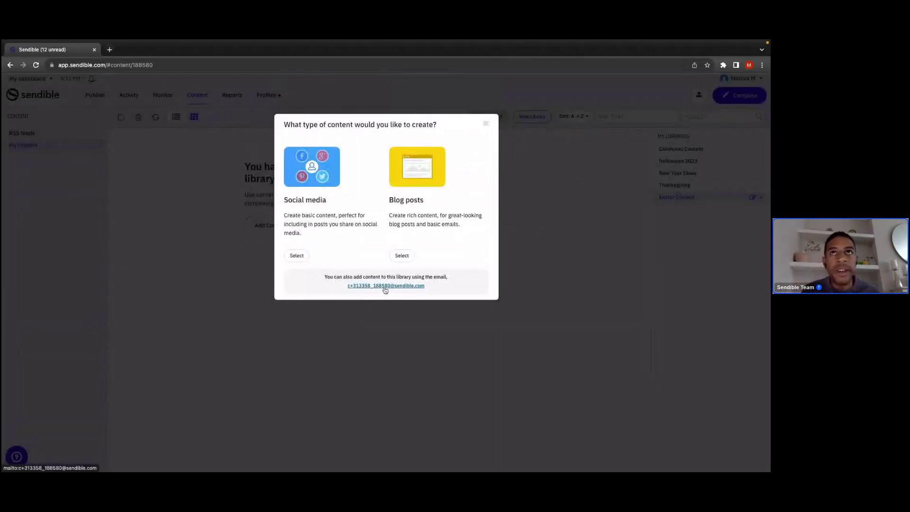
{"action": "left_click", "coordinate": [485, 125]}
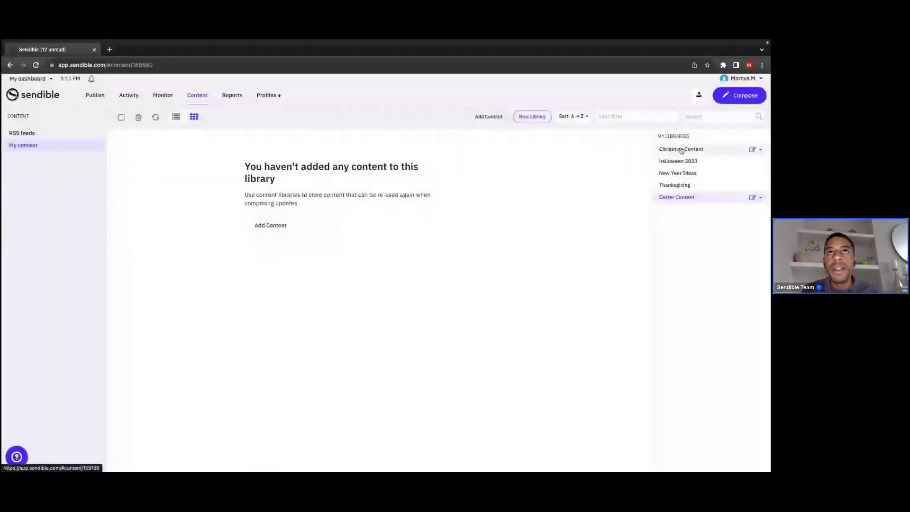
Open the Christmas Content library and look at its content type choices without adding content.
{"action": "left_click", "coordinate": [681, 149]}
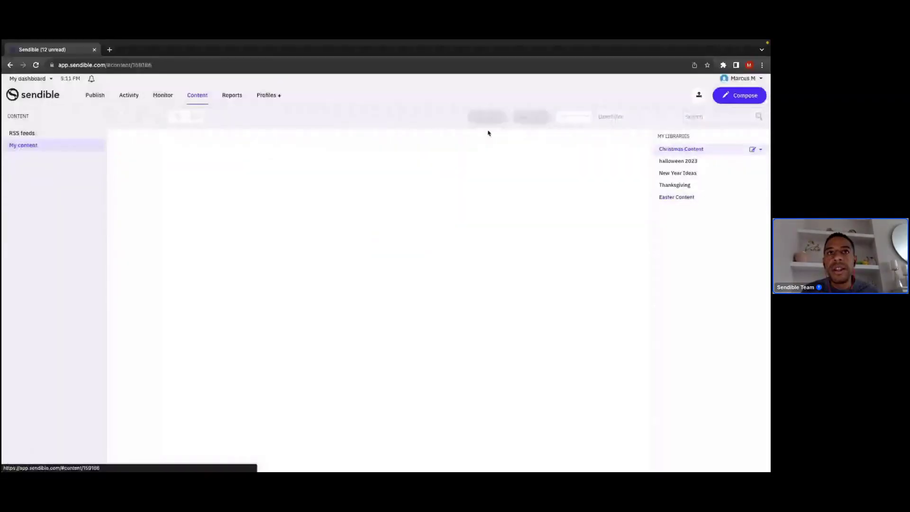
{"action": "left_click", "coordinate": [488, 118]}
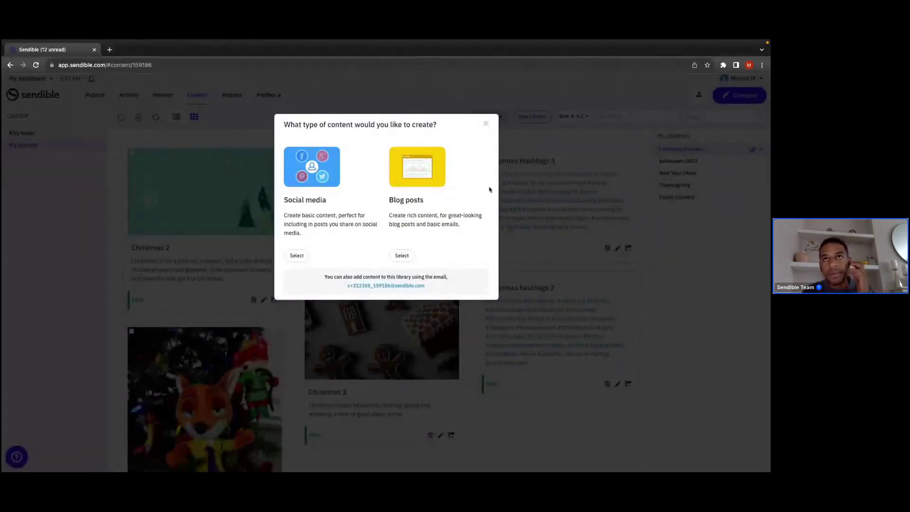
{"action": "left_click", "coordinate": [486, 123]}
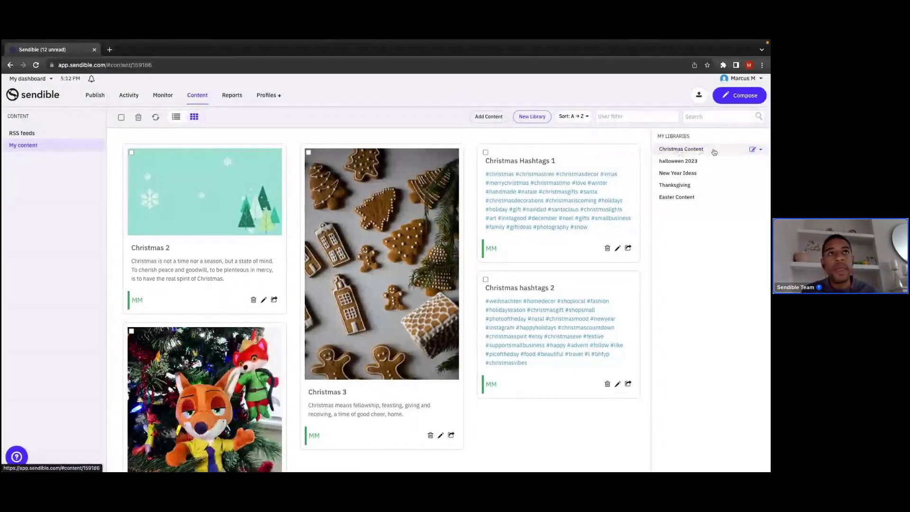
Share the Christmas Content library with the first listed client as consumer and Point MMA as contributor, and save the library settings.
{"action": "left_click", "coordinate": [752, 149]}
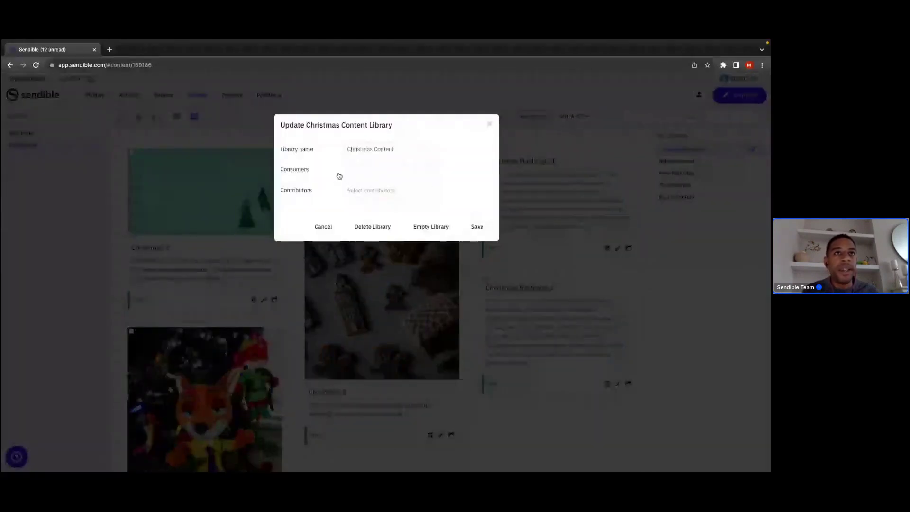
{"action": "left_click", "coordinate": [352, 170]}
{"action": "left_click", "coordinate": [362, 192]}
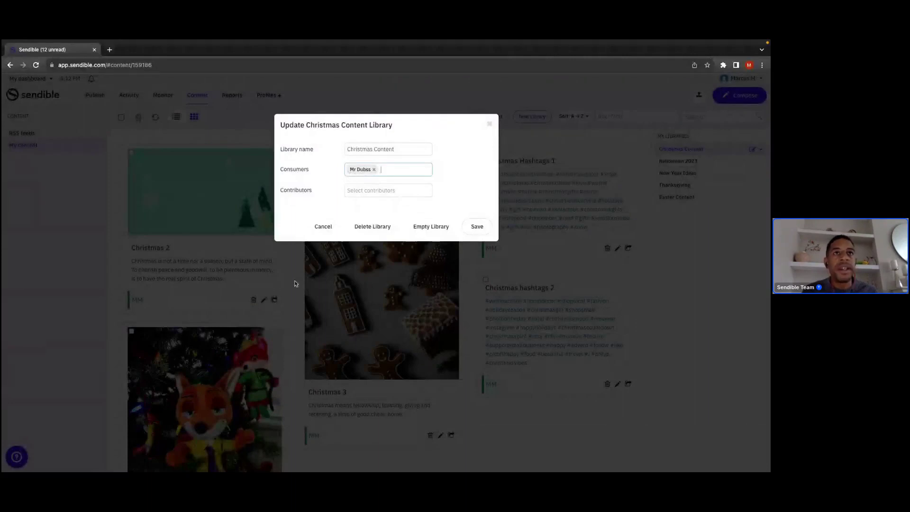
{"action": "left_click", "coordinate": [355, 193]}
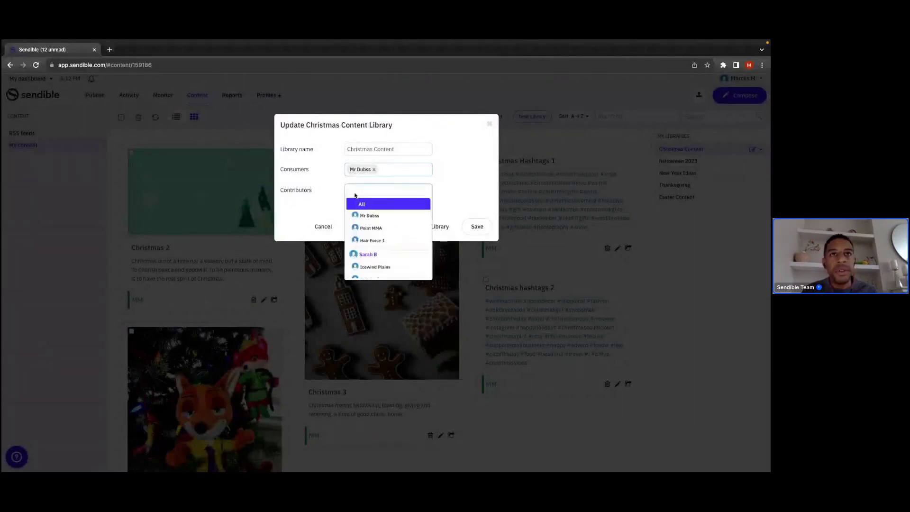
{"action": "left_click", "coordinate": [377, 230]}
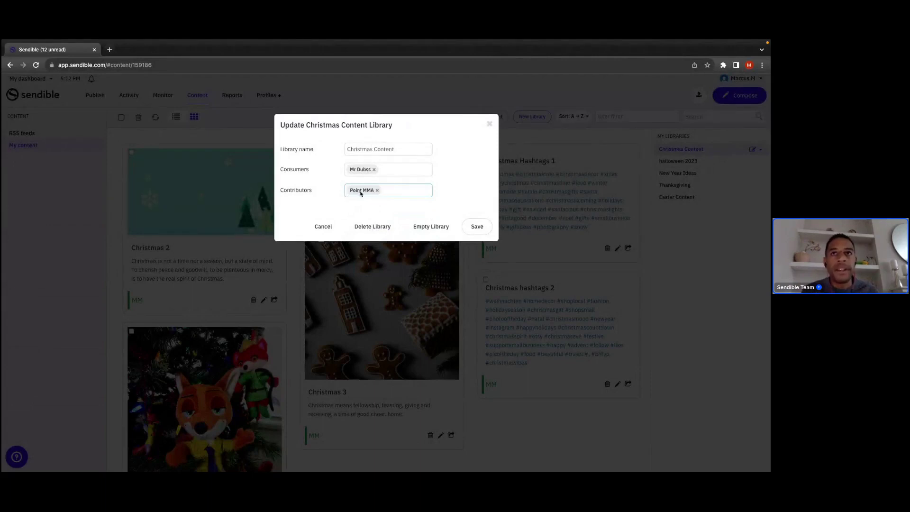
{"action": "left_click", "coordinate": [477, 226]}
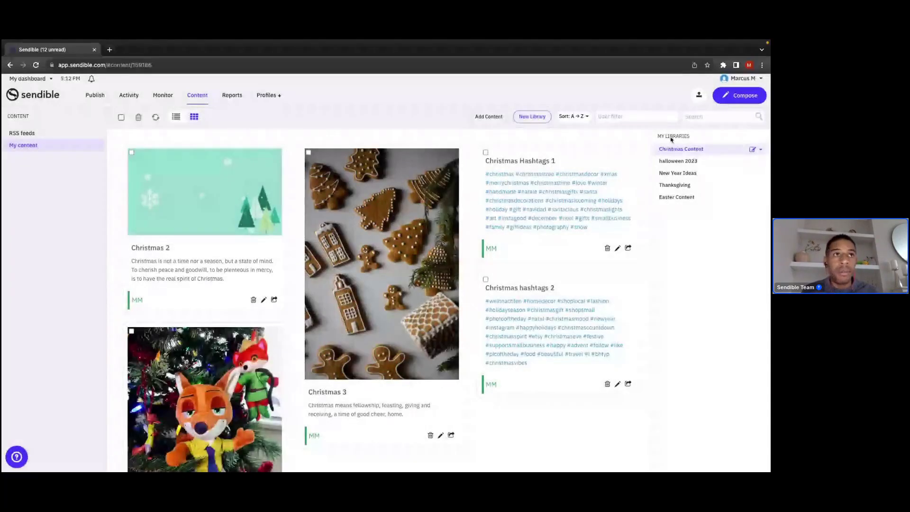
Switch to the first listed client's dashboard and examine its My Content library and the shared Christmas Content library.
{"action": "left_click", "coordinate": [760, 150]}
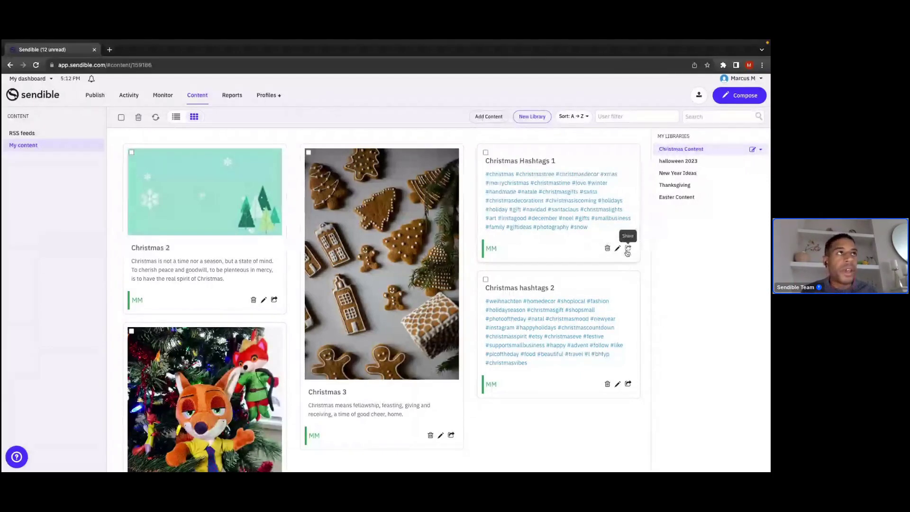
{"action": "left_click", "coordinate": [28, 79]}
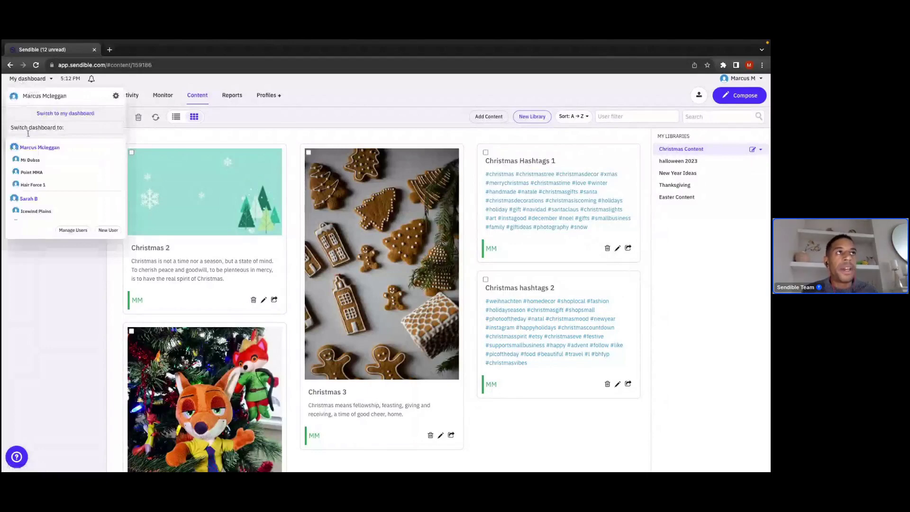
{"action": "left_click", "coordinate": [30, 160]}
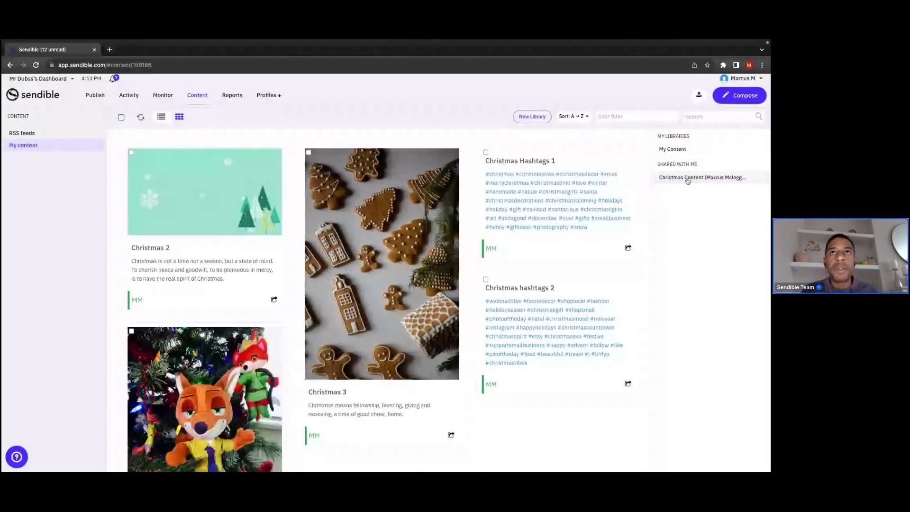
{"action": "left_click", "coordinate": [721, 180]}
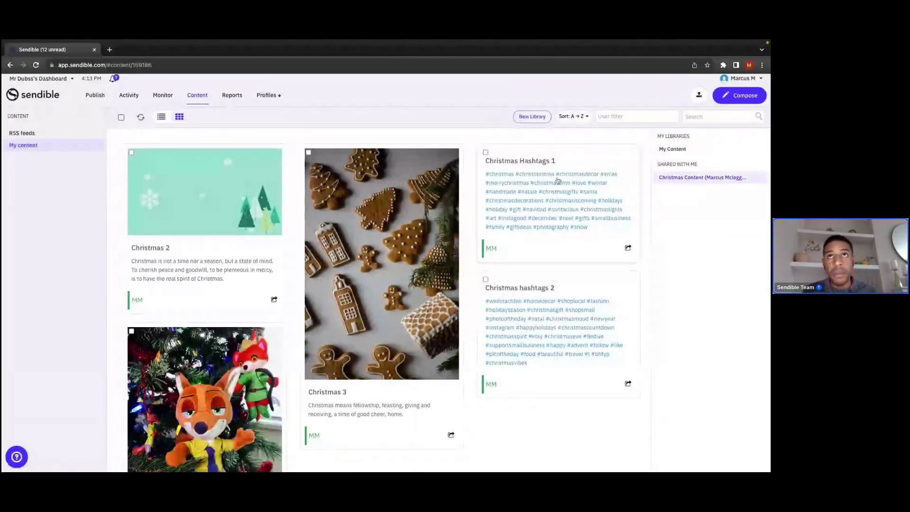
{"action": "left_click", "coordinate": [673, 149]}
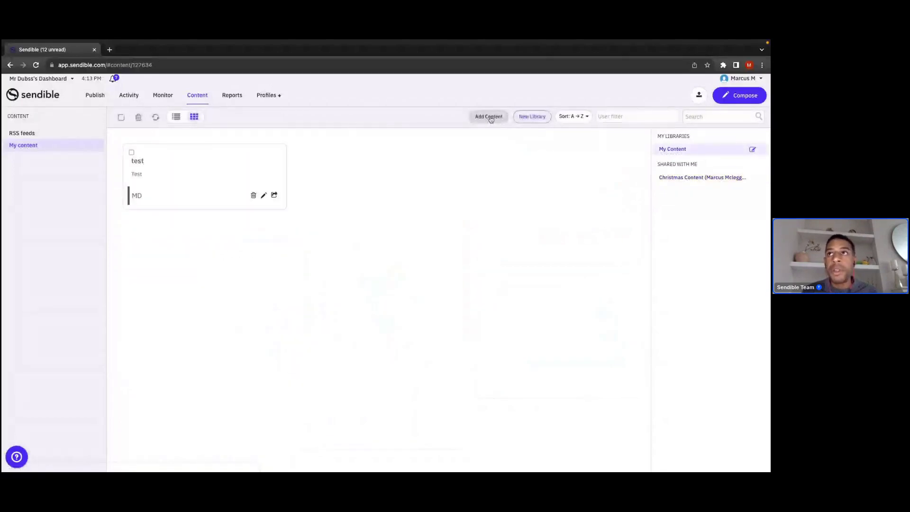
{"action": "left_click", "coordinate": [716, 178]}
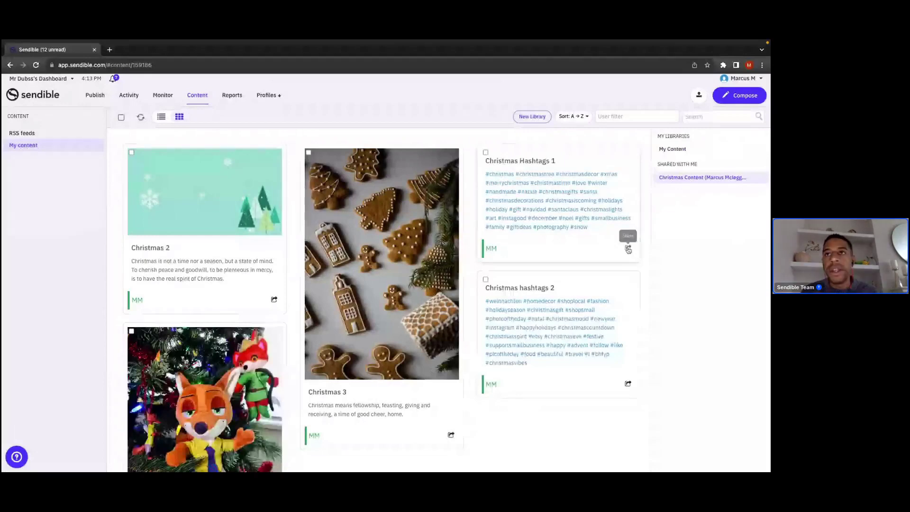
Share Christmas Hashtags 1 as plain text into a new message, select the client's Facebook page, and close the message without saving.
{"action": "left_click", "coordinate": [628, 248]}
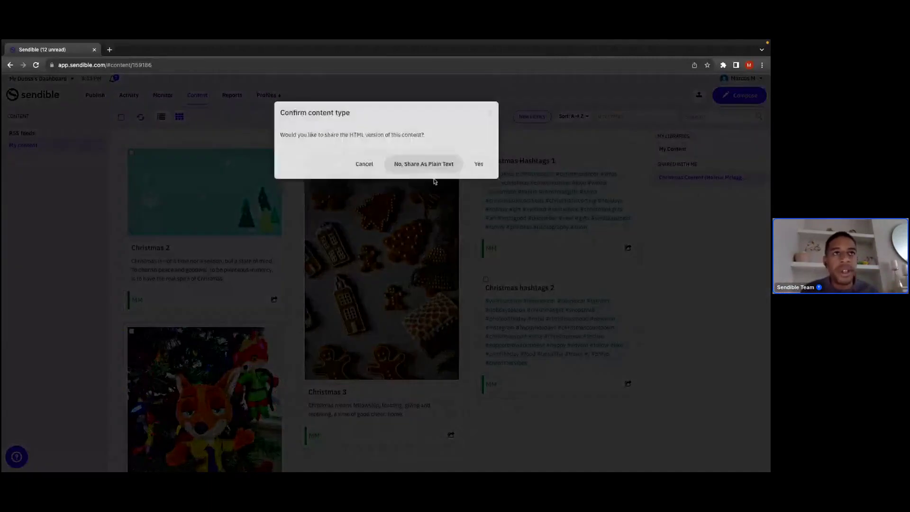
{"action": "left_click", "coordinate": [434, 181]}
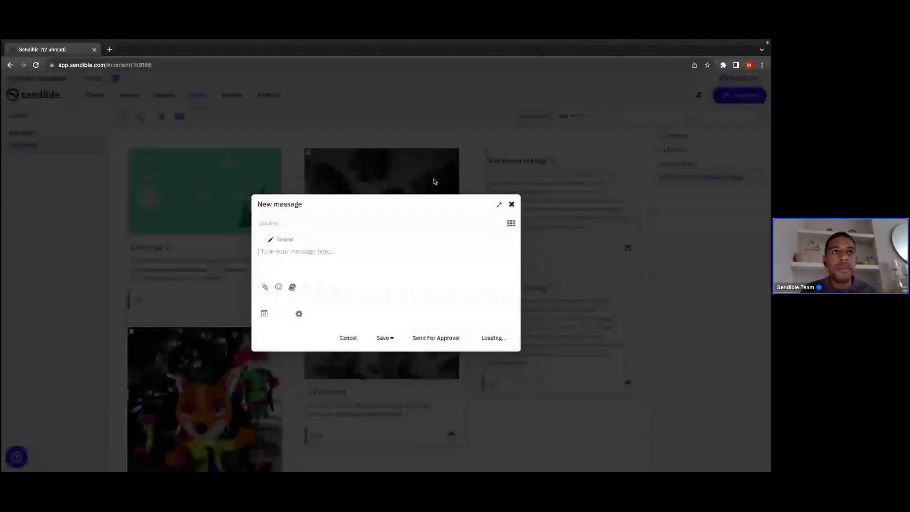
{"action": "left_click", "coordinate": [334, 206]}
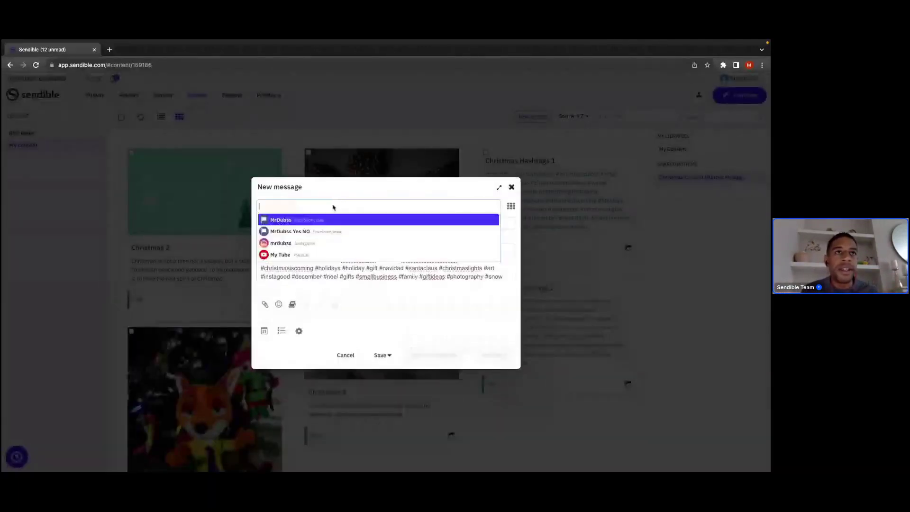
{"action": "left_click", "coordinate": [296, 220]}
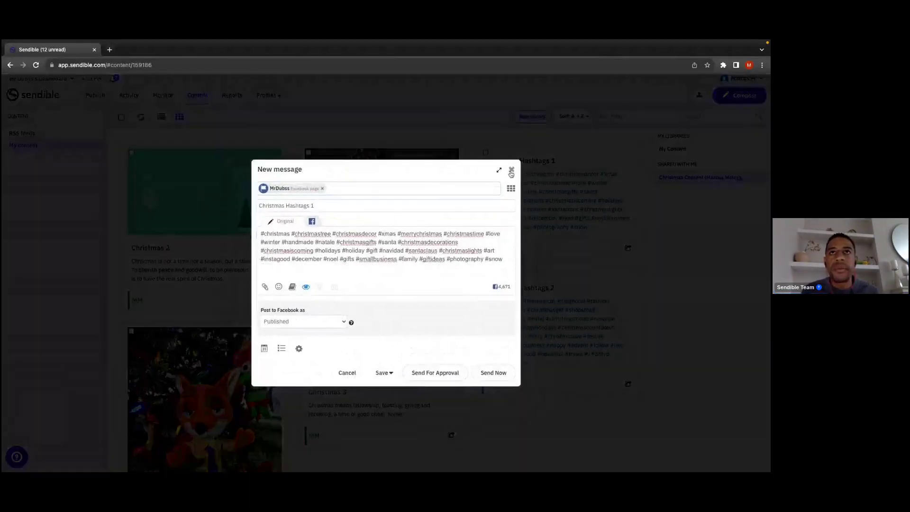
{"action": "left_click", "coordinate": [512, 173]}
{"action": "left_click", "coordinate": [467, 175]}
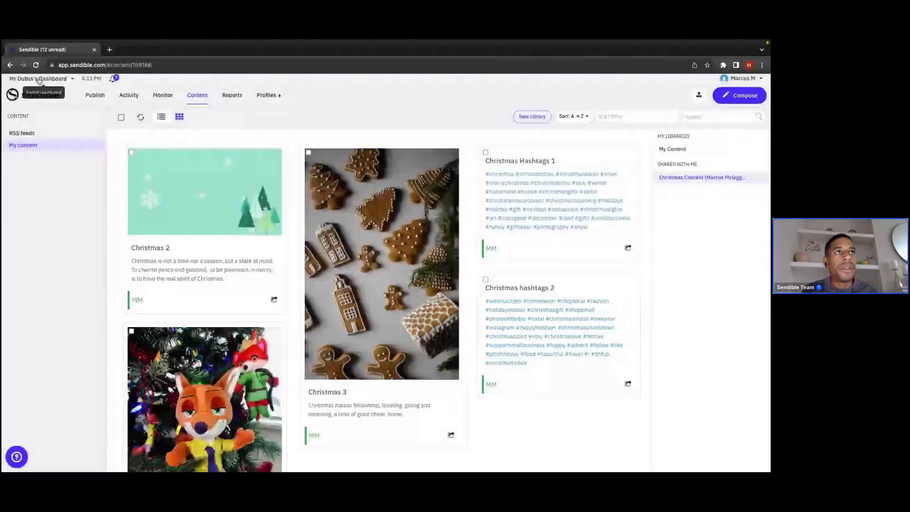
Switch to Point MMA's dashboard and open the Christmas Content library shared with it.
{"action": "left_click", "coordinate": [40, 78]}
{"action": "left_click", "coordinate": [36, 178]}
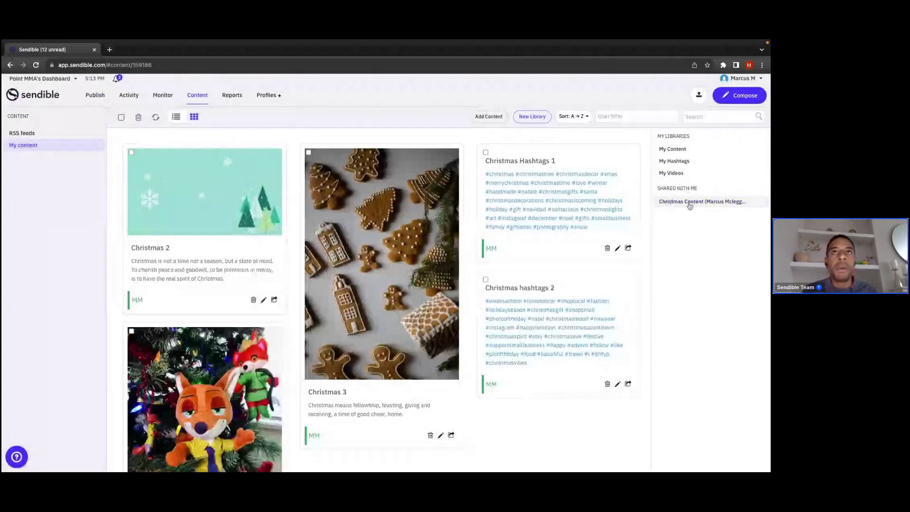
{"action": "left_click", "coordinate": [690, 202]}
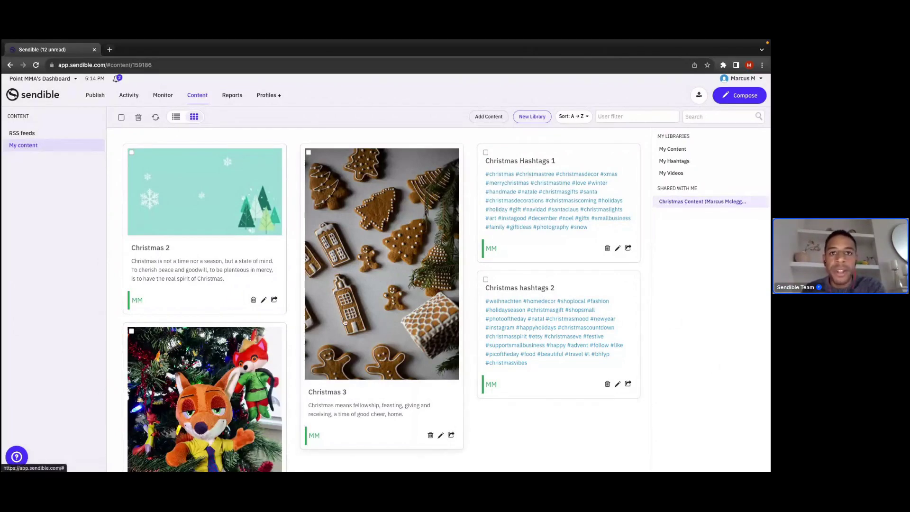
Share Christmas 3 as a plain-text message, set its schedule date to 2023/12/21, and close it without saving.
{"action": "left_click", "coordinate": [451, 436]}
{"action": "key", "text": "Return"}
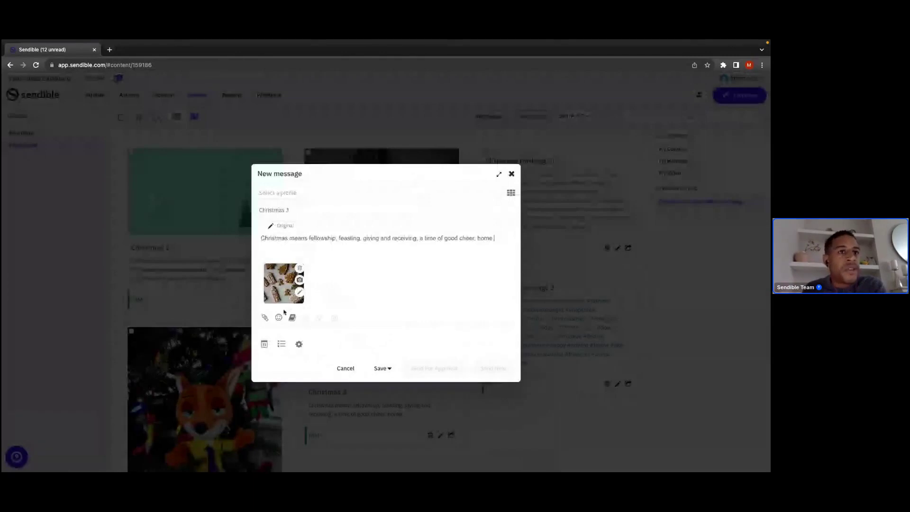
{"action": "left_click", "coordinate": [265, 344]}
{"action": "left_click", "coordinate": [326, 349]}
{"action": "left_click", "coordinate": [345, 365]}
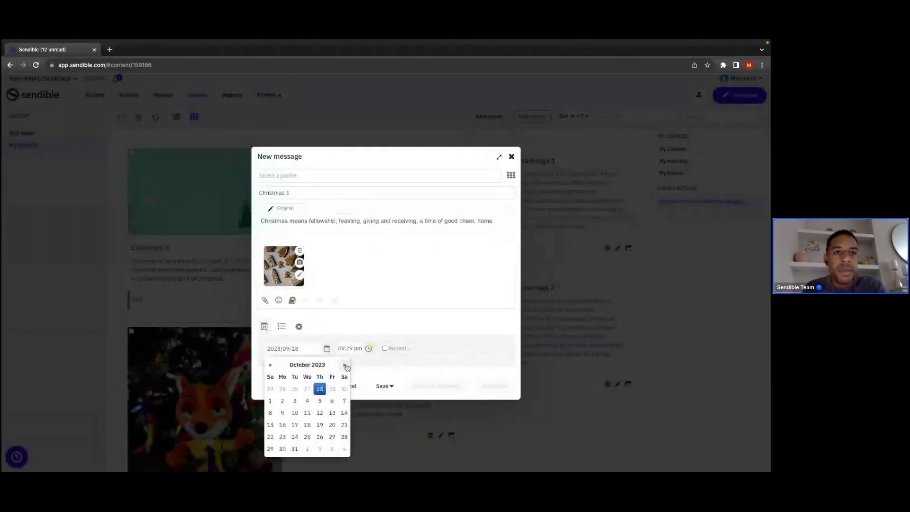
{"action": "left_click", "coordinate": [346, 365]}
{"action": "left_click", "coordinate": [345, 365]}
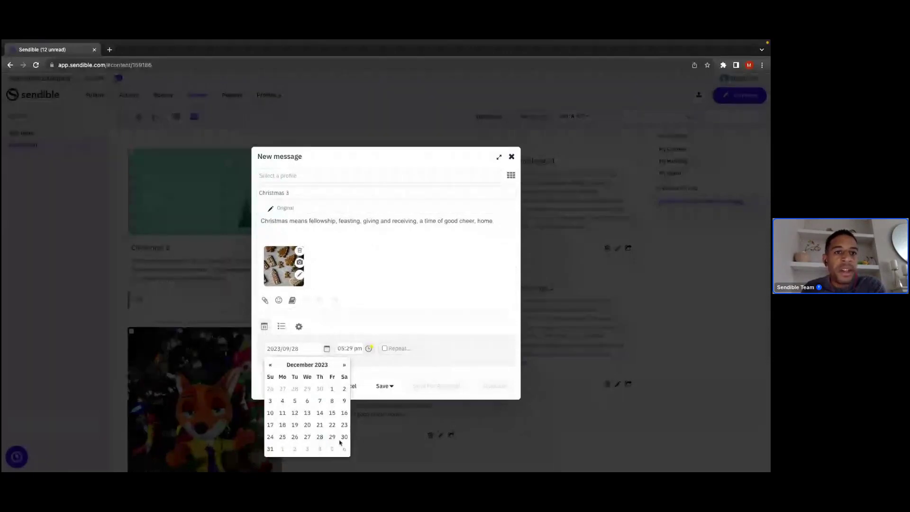
{"action": "left_click", "coordinate": [319, 425]}
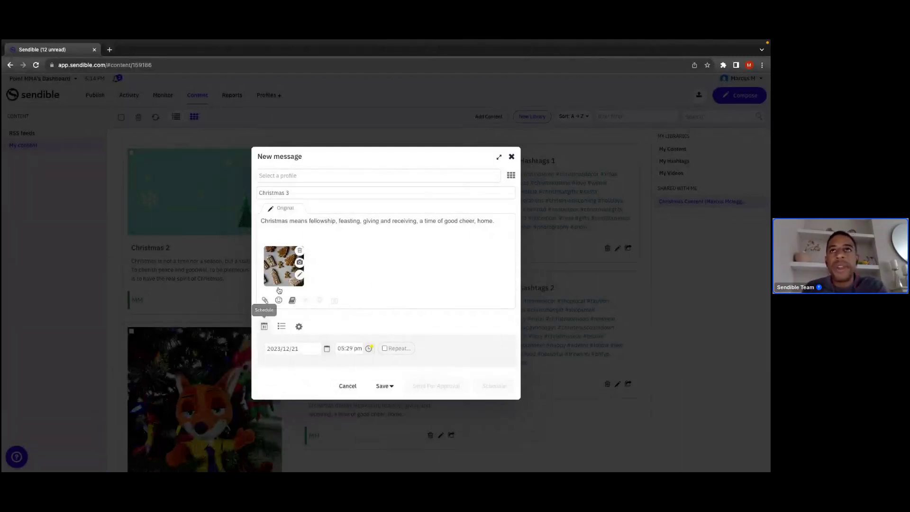
{"action": "left_click", "coordinate": [512, 159]}
{"action": "left_click", "coordinate": [467, 175]}
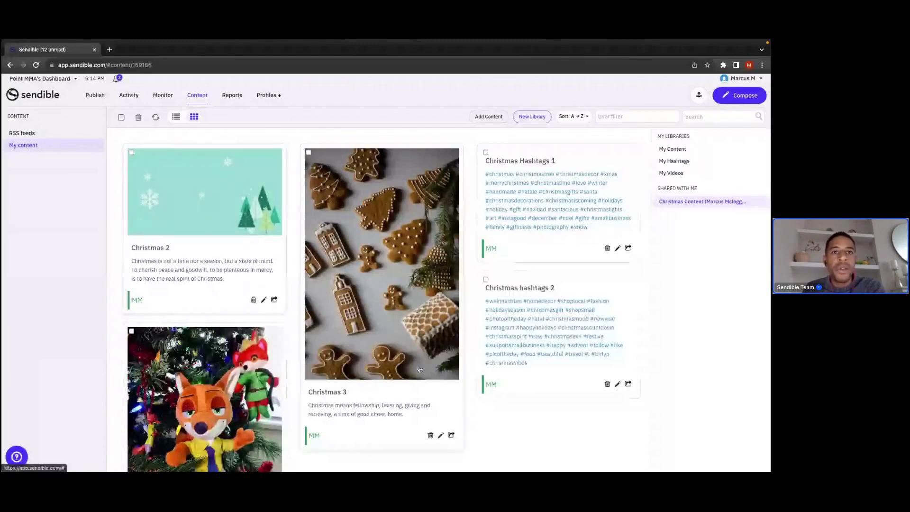
Compose a new message and insert the Christmas 3 post from content filtered to the Christmas Content library.
{"action": "scroll", "coordinate": [419, 369], "scroll_direction": "down", "scroll_amount": 2}
{"action": "scroll", "coordinate": [426, 364], "scroll_direction": "down", "scroll_amount": 1}
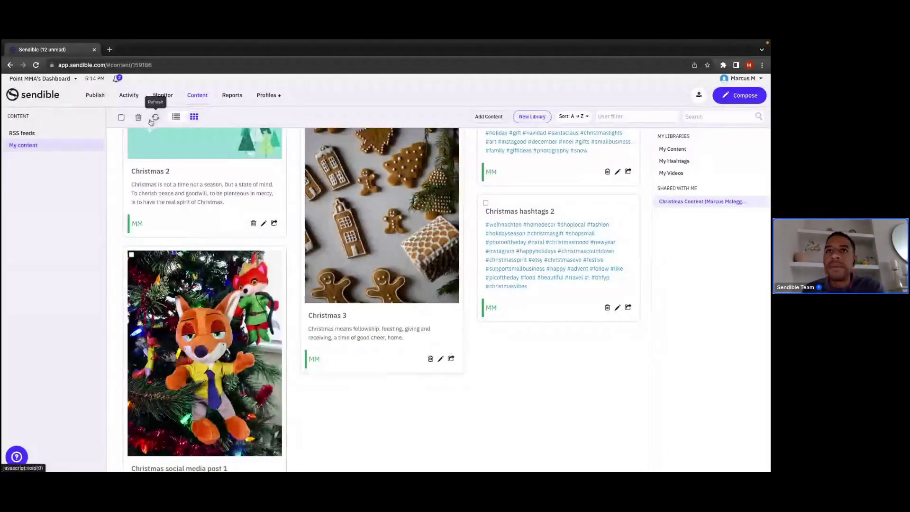
{"action": "left_click", "coordinate": [735, 99]}
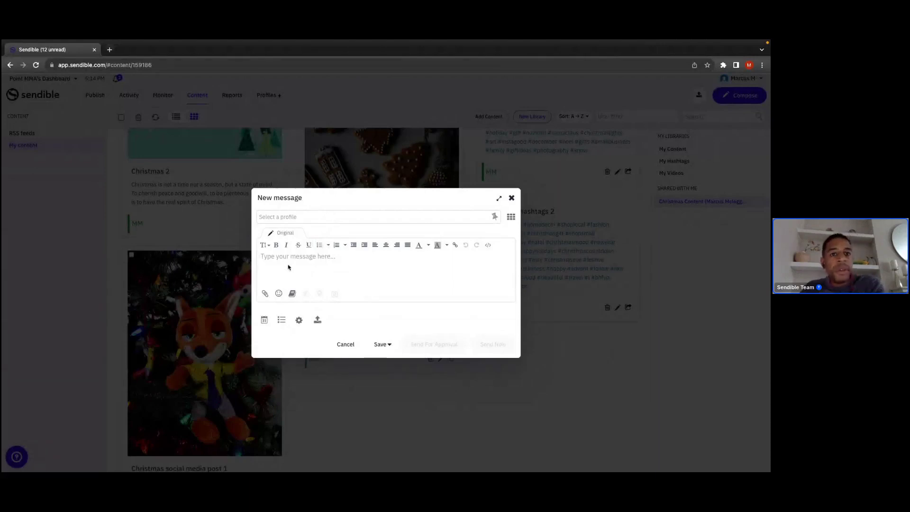
{"action": "left_click", "coordinate": [293, 294]}
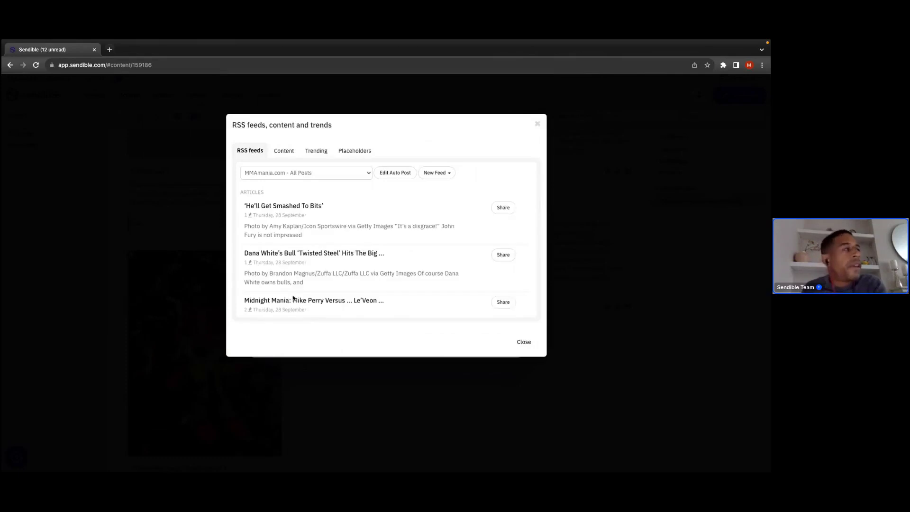
{"action": "left_click", "coordinate": [283, 155]}
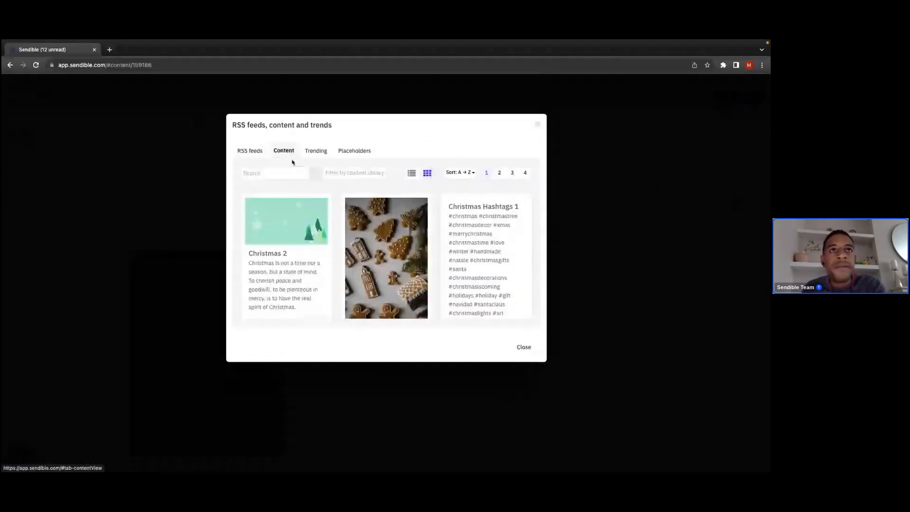
{"action": "left_click", "coordinate": [336, 174]}
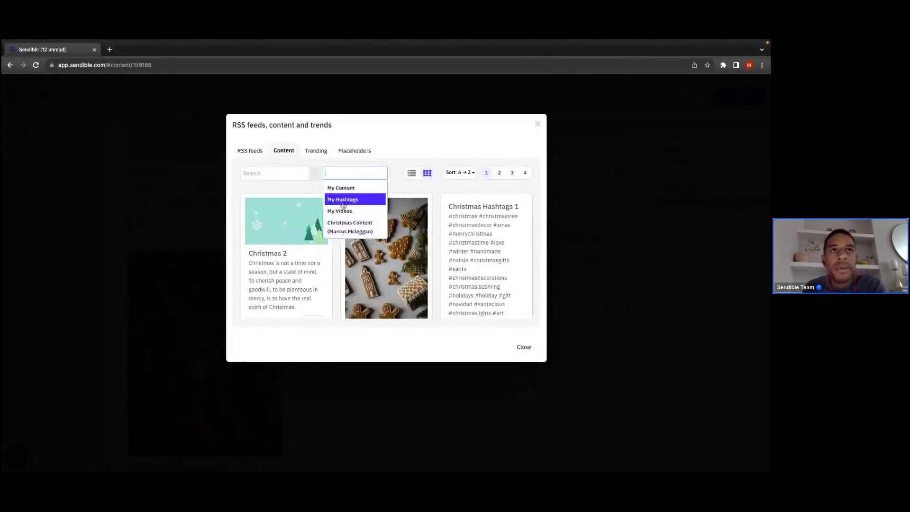
{"action": "left_click", "coordinate": [341, 228]}
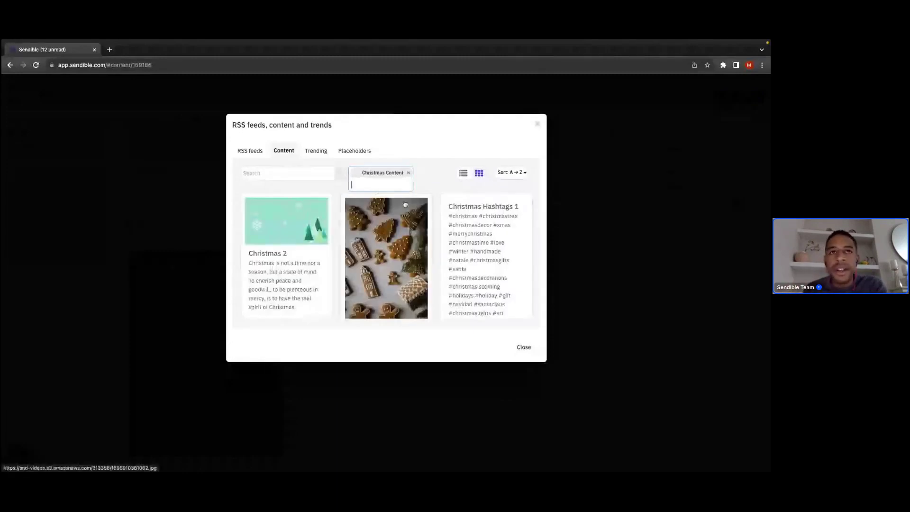
{"action": "scroll", "coordinate": [405, 204], "scroll_direction": "down", "scroll_amount": 1}
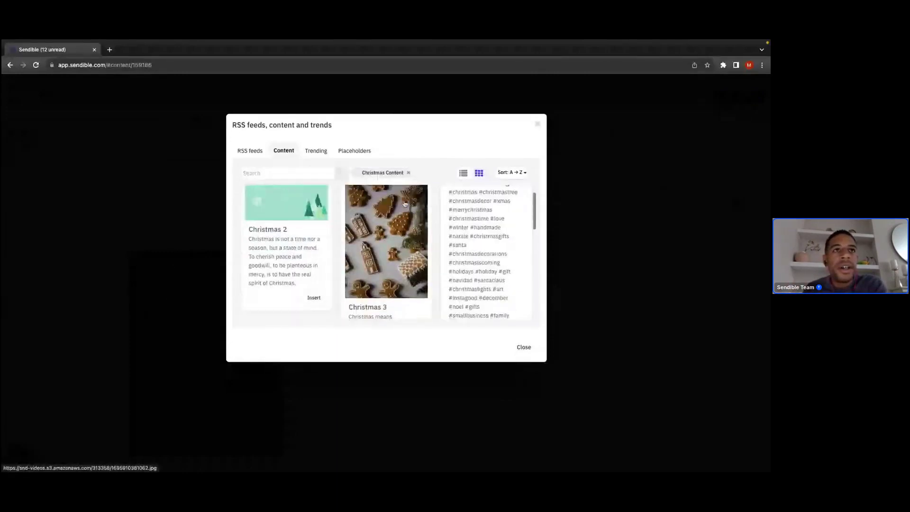
{"action": "scroll", "coordinate": [404, 204], "scroll_direction": "up", "scroll_amount": 1}
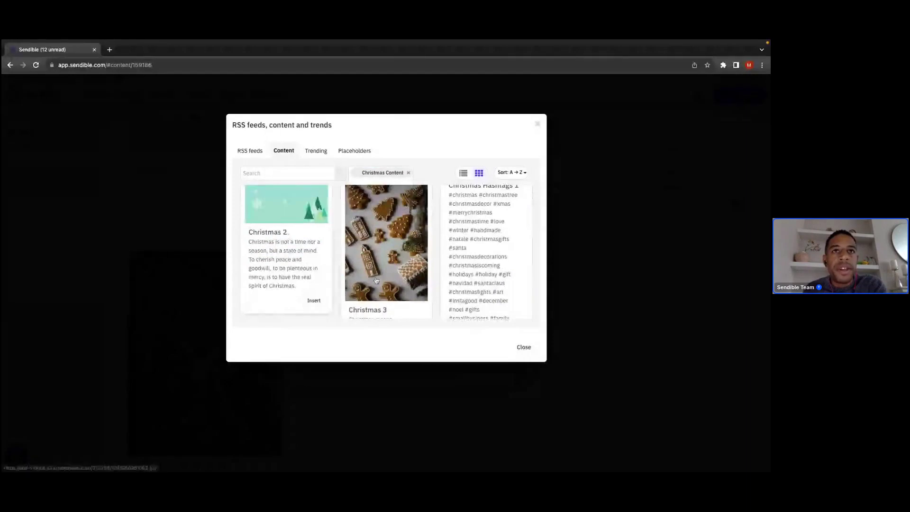
{"action": "scroll", "coordinate": [366, 256], "scroll_direction": "down", "scroll_amount": 3}
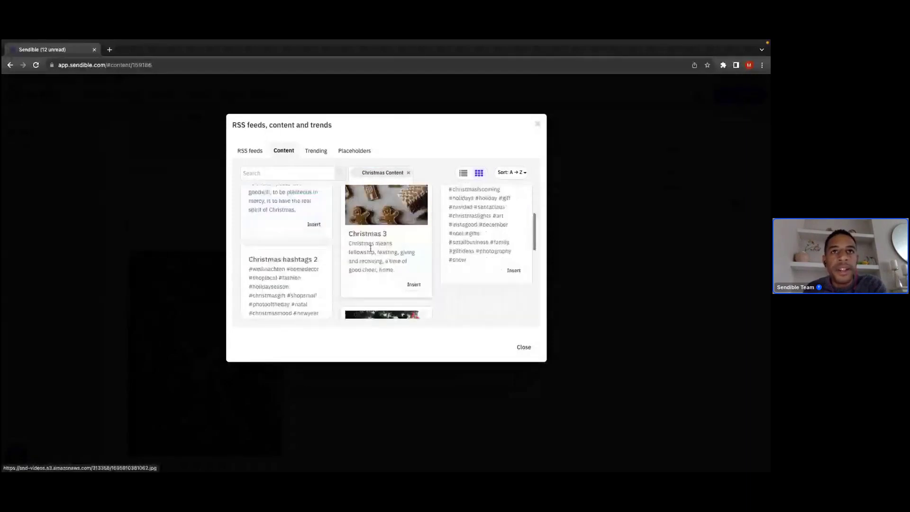
{"action": "left_click", "coordinate": [414, 285]}
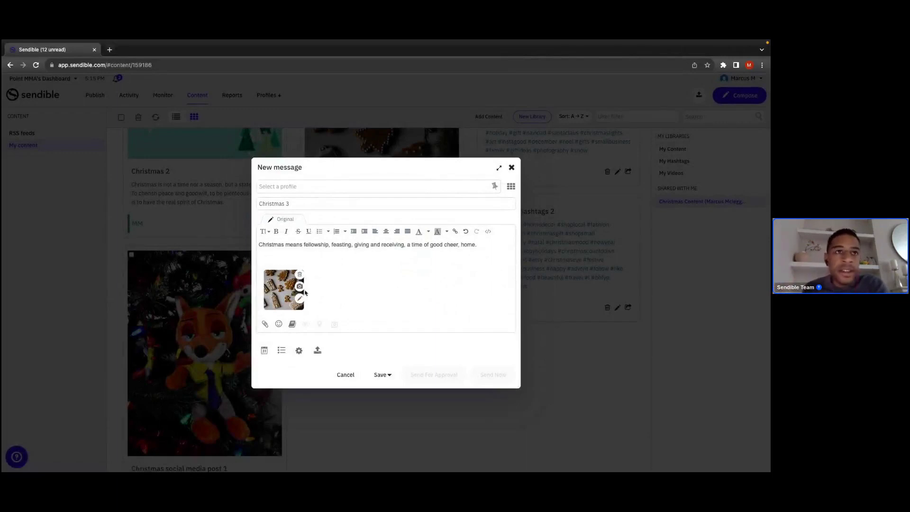
Insert the Christmas hashtags 2 content item into the same message after the Christmas 3 text.
{"action": "left_click", "coordinate": [292, 324]}
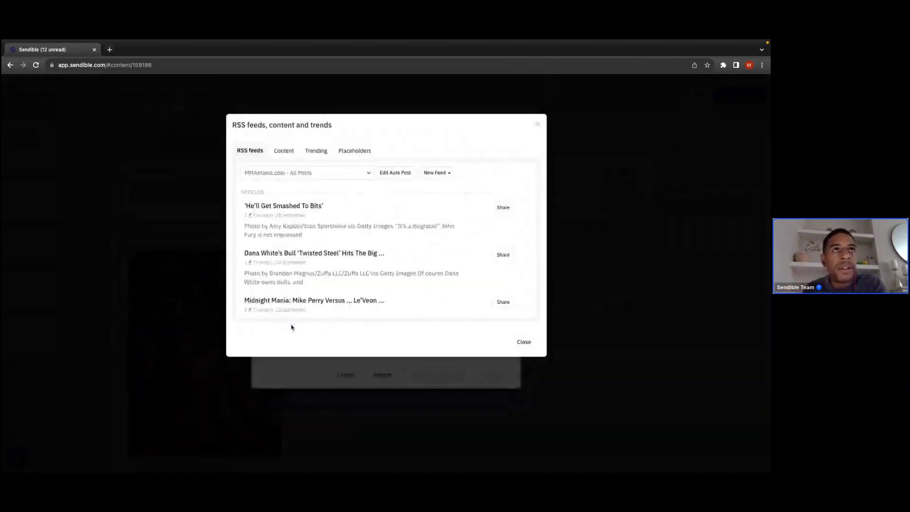
{"action": "left_click", "coordinate": [282, 150]}
{"action": "scroll", "coordinate": [374, 283], "scroll_direction": "down", "scroll_amount": 3}
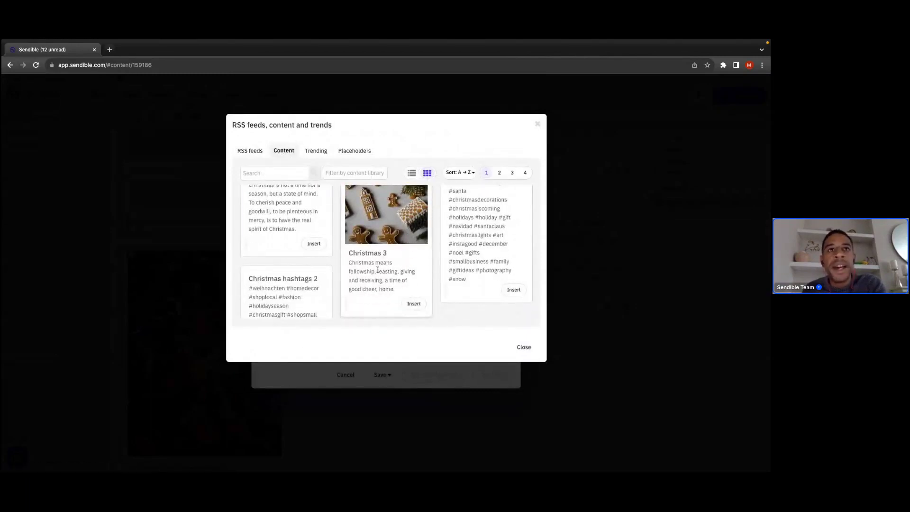
{"action": "scroll", "coordinate": [378, 260], "scroll_direction": "down", "scroll_amount": 2}
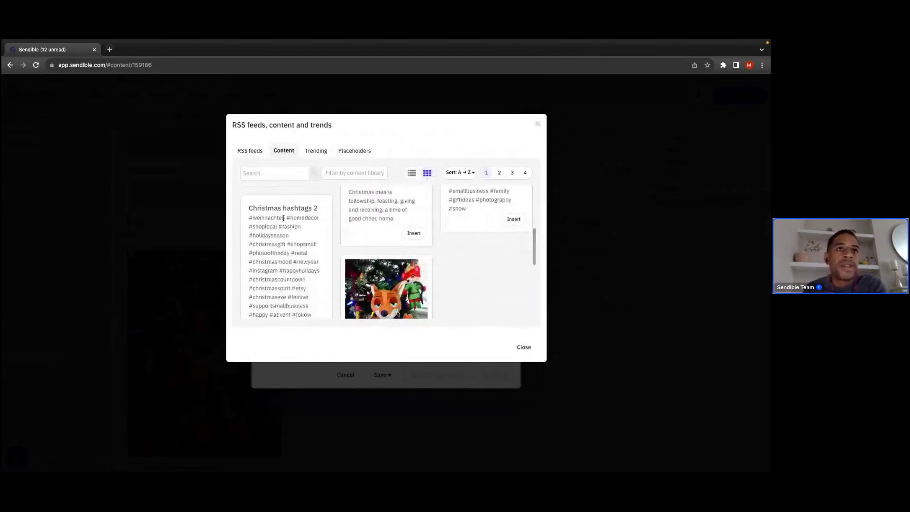
{"action": "scroll", "coordinate": [300, 241], "scroll_direction": "down", "scroll_amount": 3}
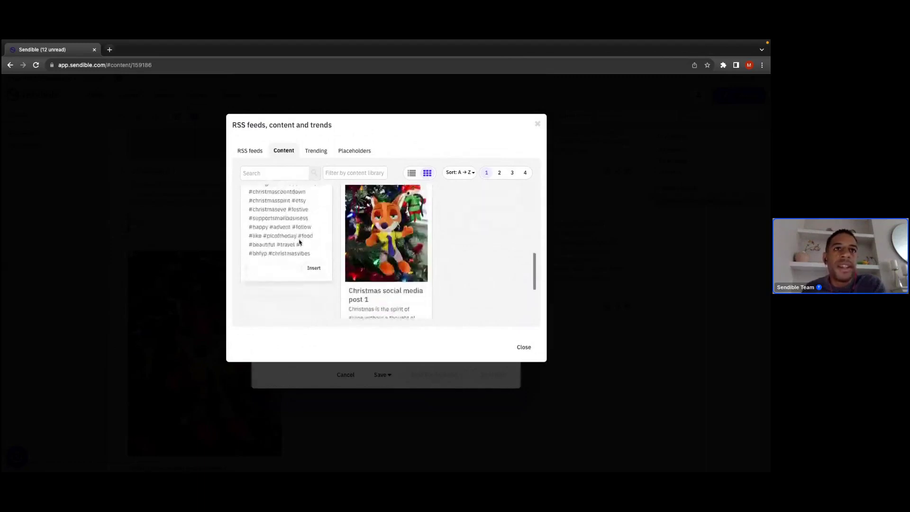
{"action": "left_click", "coordinate": [313, 268]}
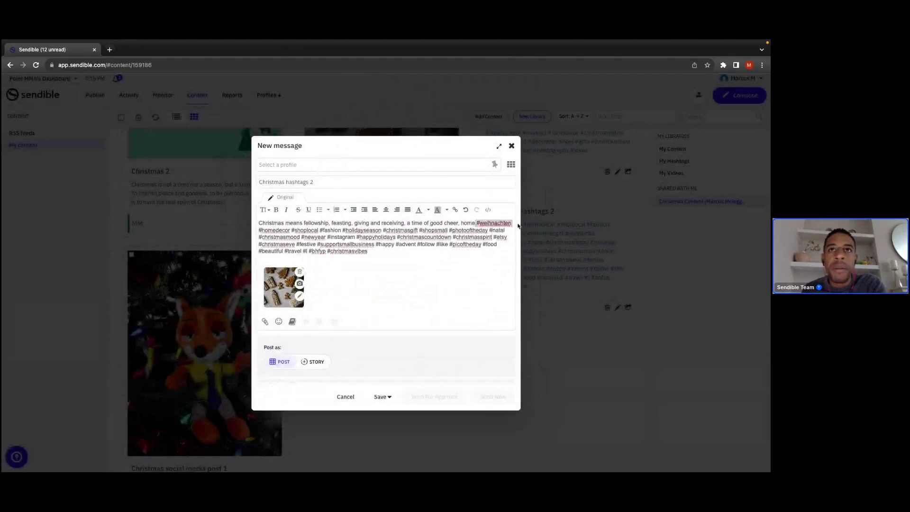
Separate the hashtags from the caption in the message with a blank line.
{"action": "left_click", "coordinate": [477, 224]}
{"action": "key", "text": "Return"}
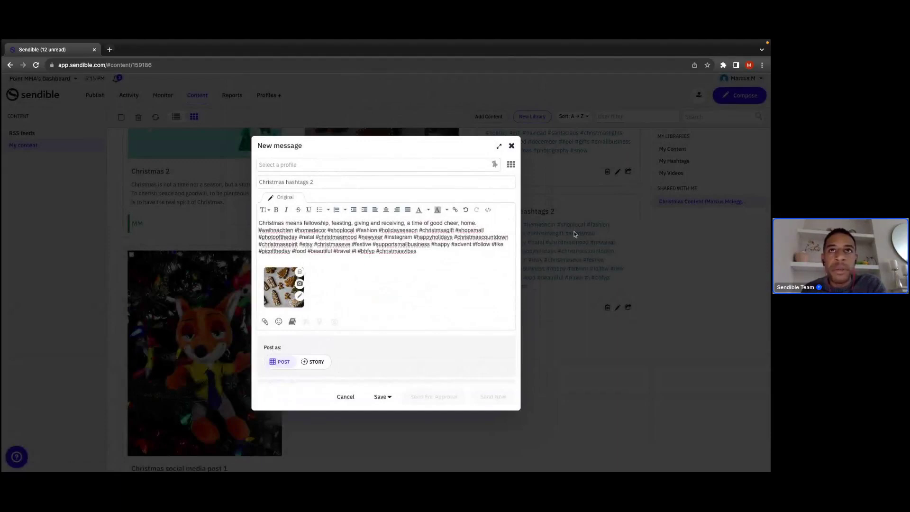
{"action": "key", "text": "Return"}
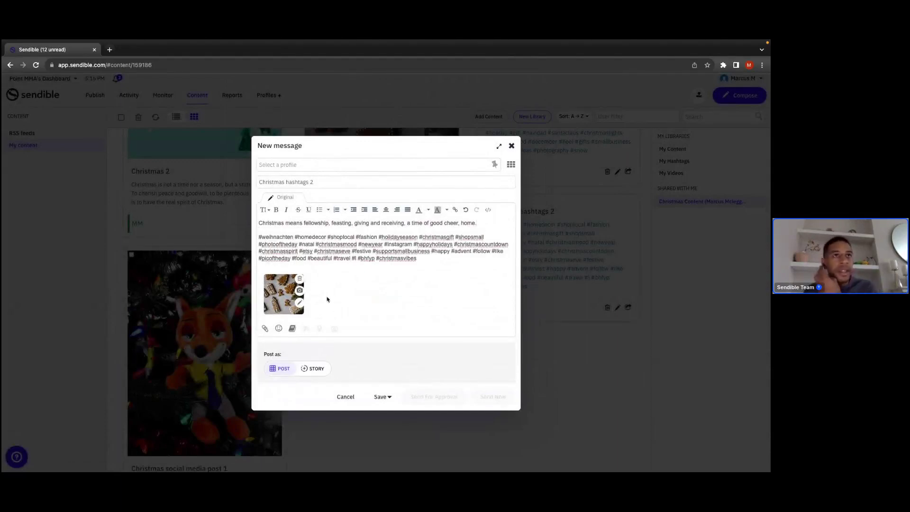
Choose the Point MMA Facebook page as the message's profile, preview the Facebook post, and close the message without sending.
{"action": "left_click", "coordinate": [323, 166]}
{"action": "left_click", "coordinate": [310, 179]}
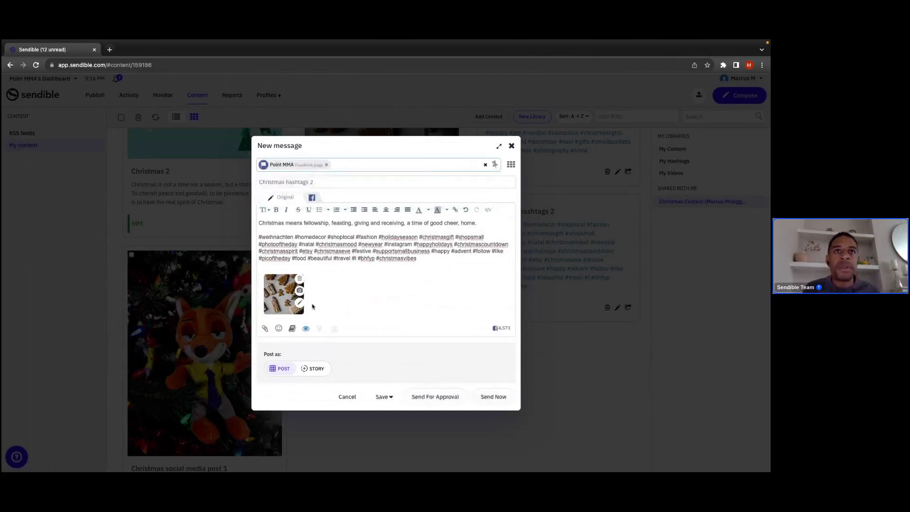
{"action": "left_click", "coordinate": [306, 327]}
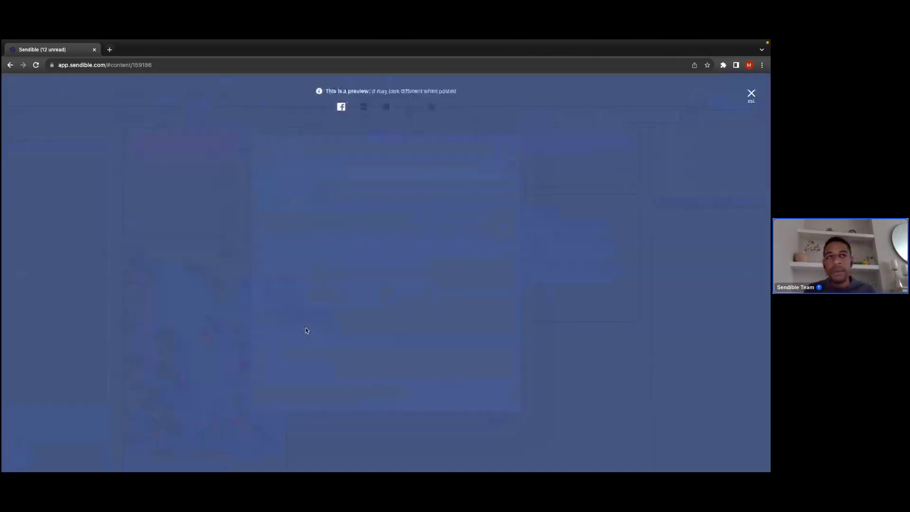
{"action": "scroll", "coordinate": [324, 170], "scroll_direction": "down", "scroll_amount": 1}
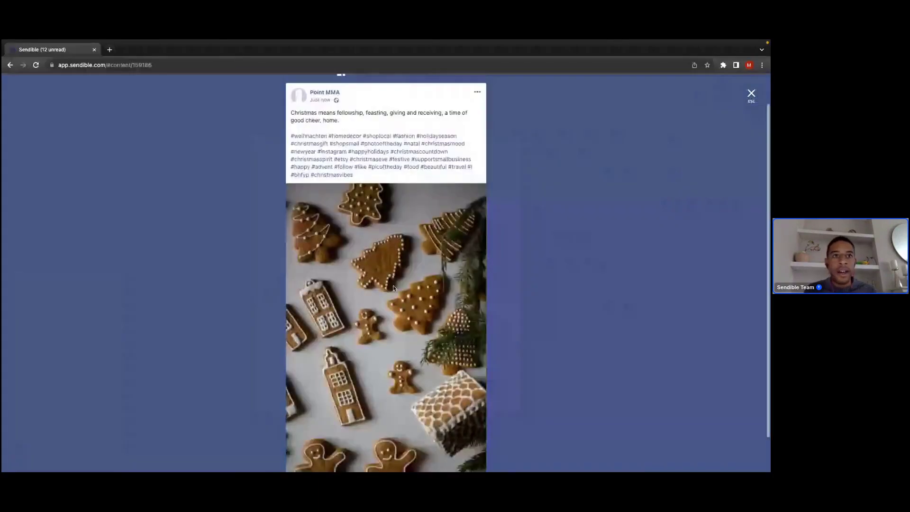
{"action": "scroll", "coordinate": [324, 169], "scroll_direction": "up", "scroll_amount": 1}
{"action": "left_click", "coordinate": [752, 94]}
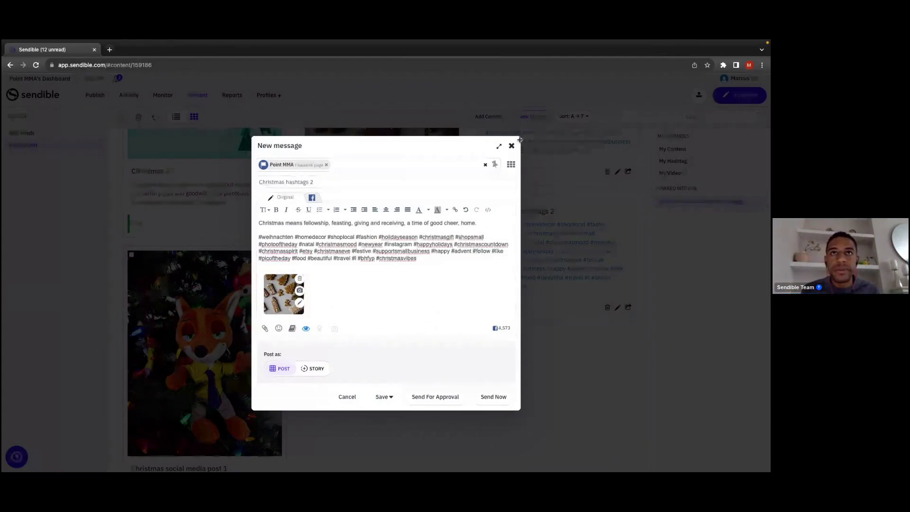
{"action": "left_click", "coordinate": [511, 146]}
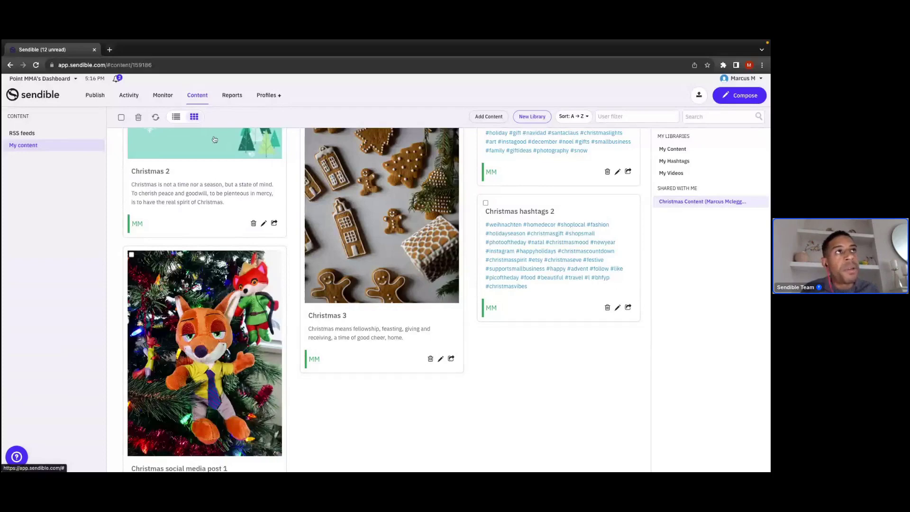
Open the publishing queues and switch from the Point MMA dashboard to the main account's own dashboard.
{"action": "mouse_move", "coordinate": [96, 98]}
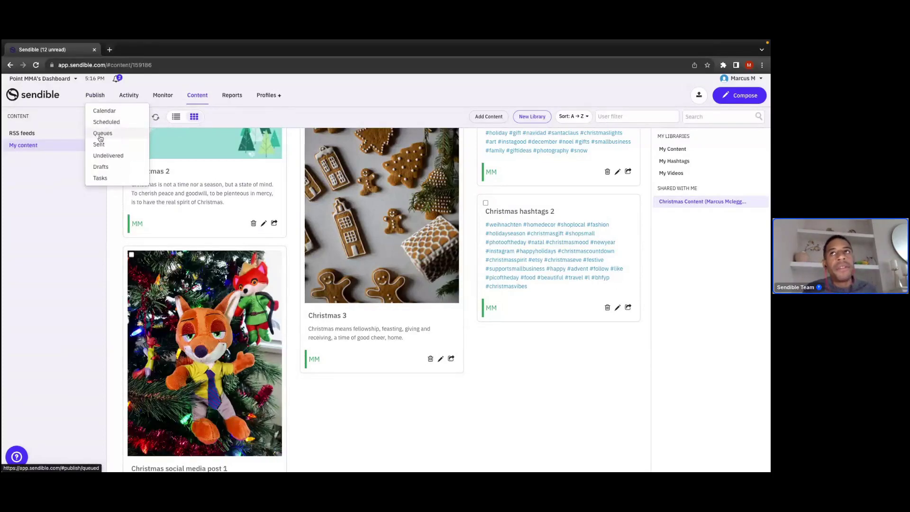
{"action": "left_click", "coordinate": [100, 134]}
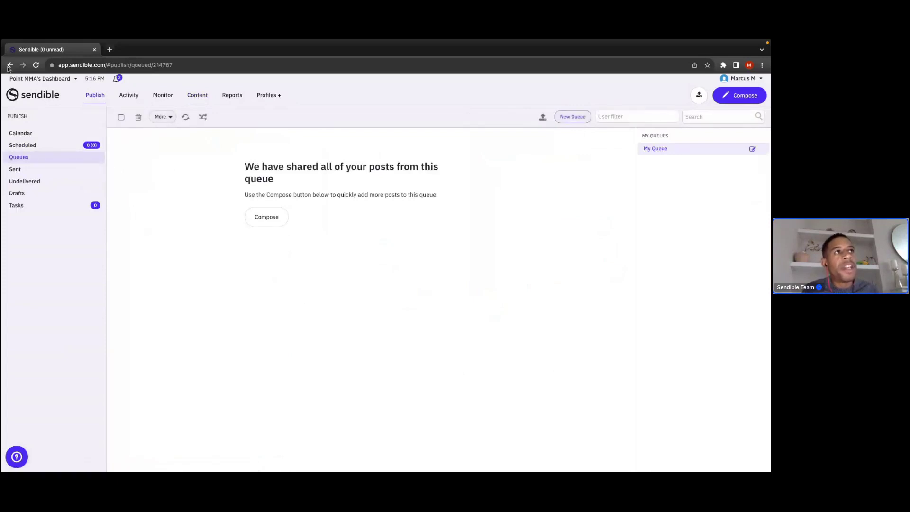
{"action": "left_click", "coordinate": [28, 79]}
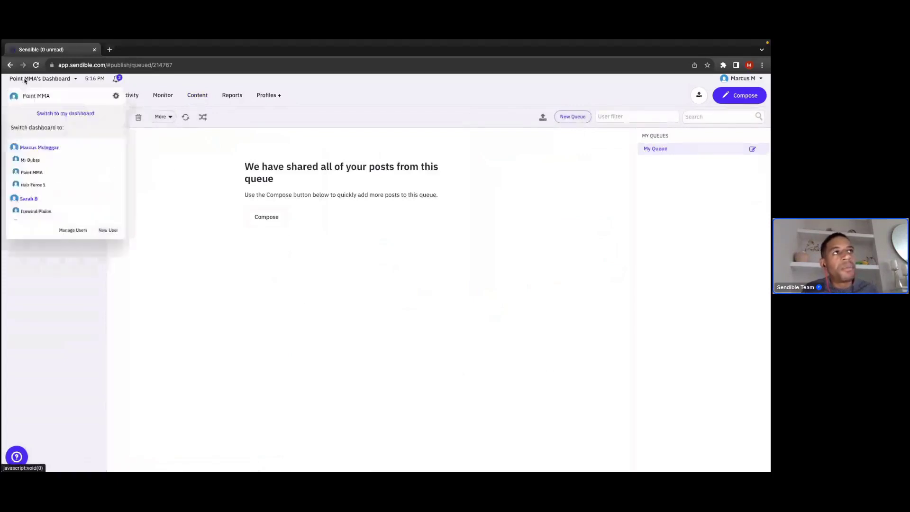
{"action": "left_click", "coordinate": [52, 113]}
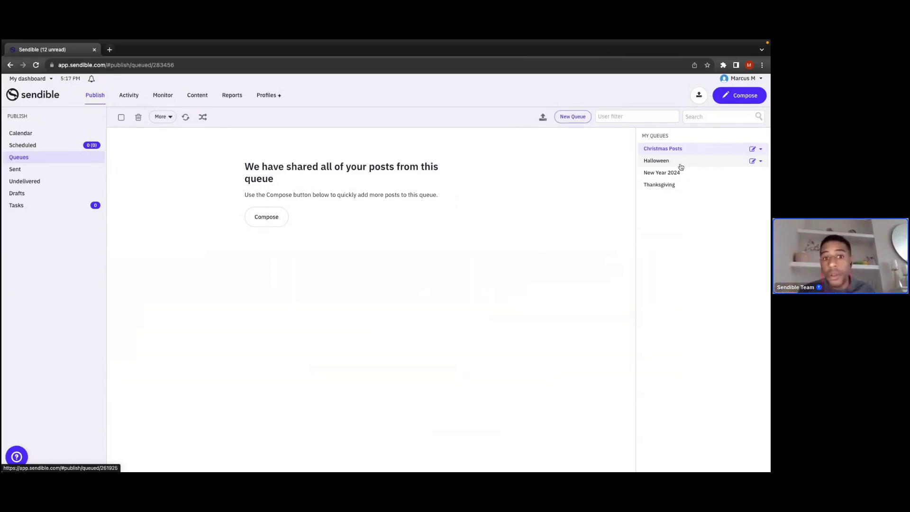
Review the Christmas Posts queue's posting-time settings for Monday, Tuesday and Sunday, and close them without saving.
{"action": "left_click", "coordinate": [754, 150]}
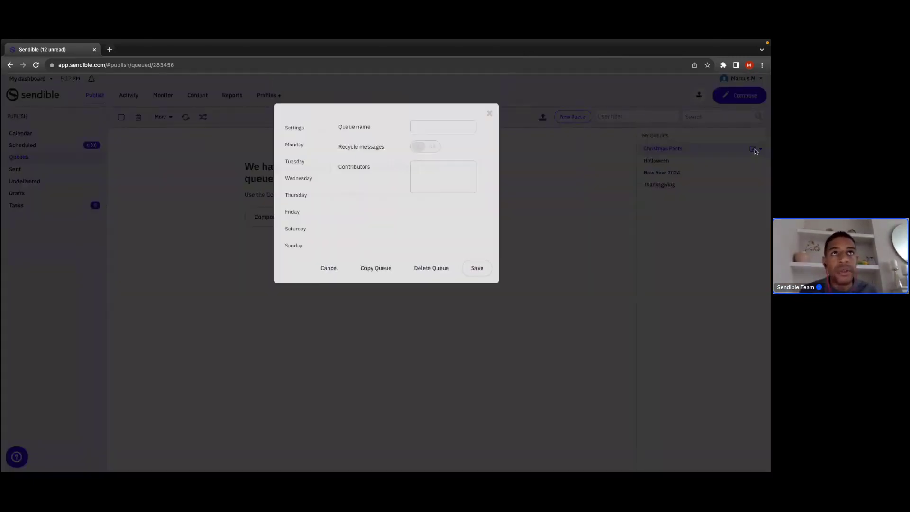
{"action": "left_click", "coordinate": [306, 170]}
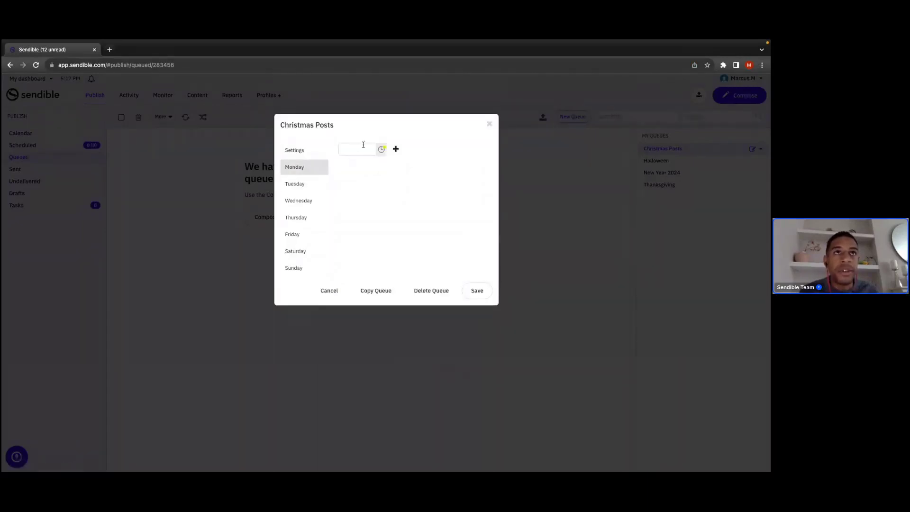
{"action": "left_click", "coordinate": [308, 187]}
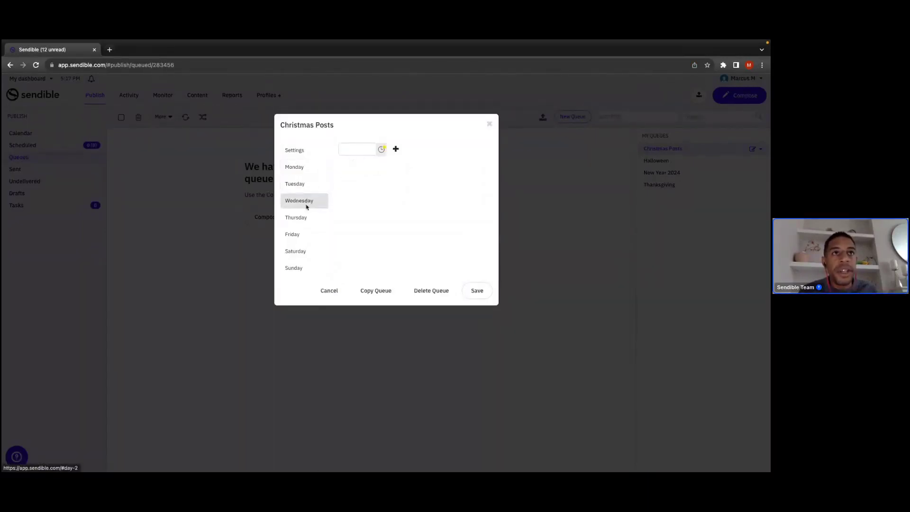
{"action": "left_click", "coordinate": [297, 266]}
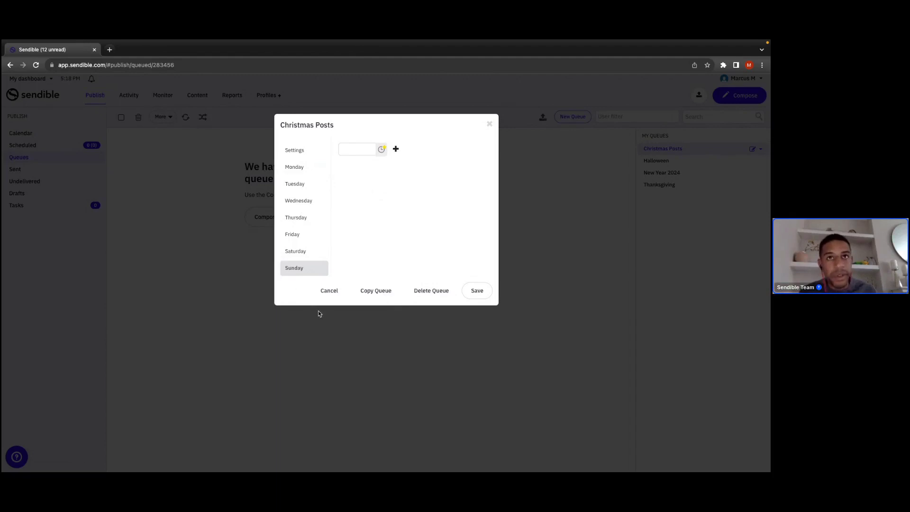
{"action": "left_click", "coordinate": [489, 125]}
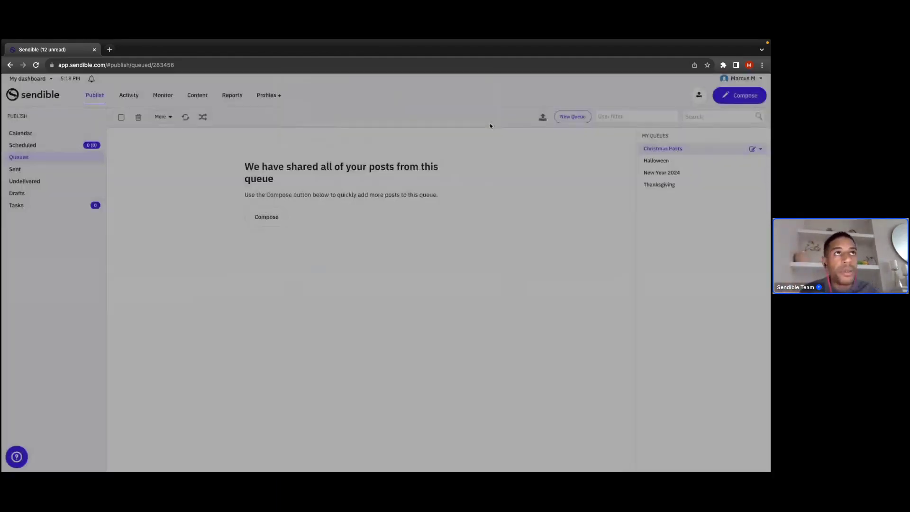
Go to the Christmas Content library in My content and share Christmas 3 as a plain-text message.
{"action": "mouse_move", "coordinate": [197, 95]}
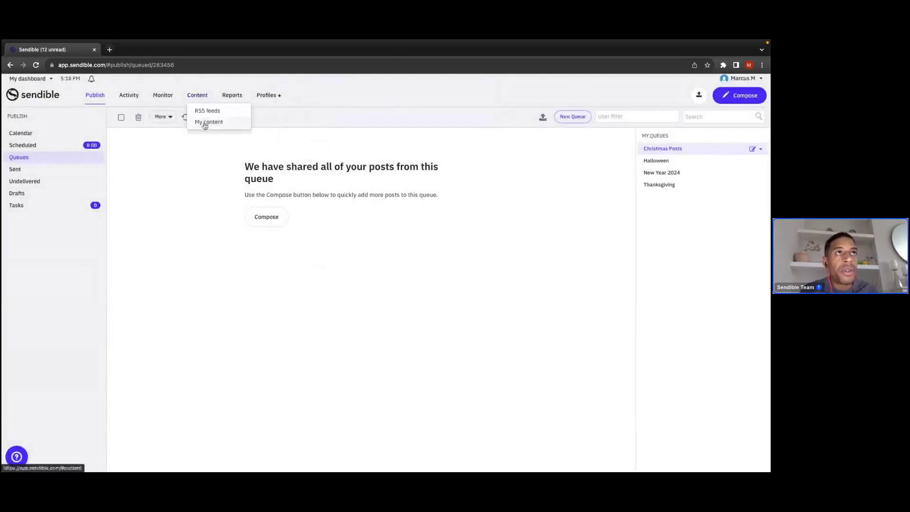
{"action": "left_click", "coordinate": [205, 122]}
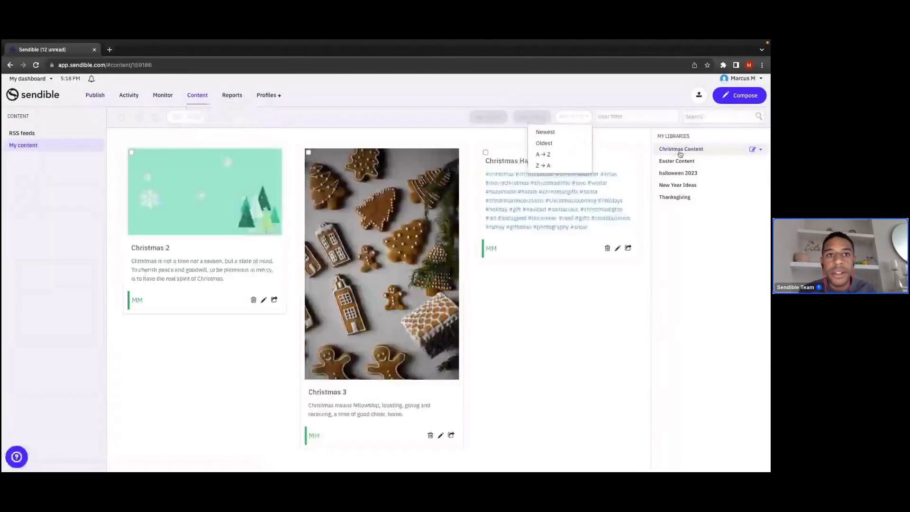
{"action": "left_click", "coordinate": [511, 262]}
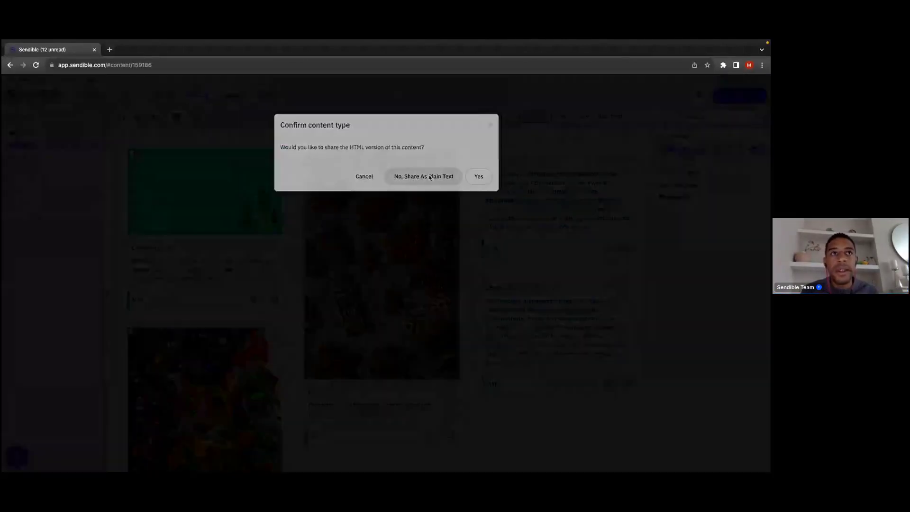
{"action": "left_click", "coordinate": [429, 176]}
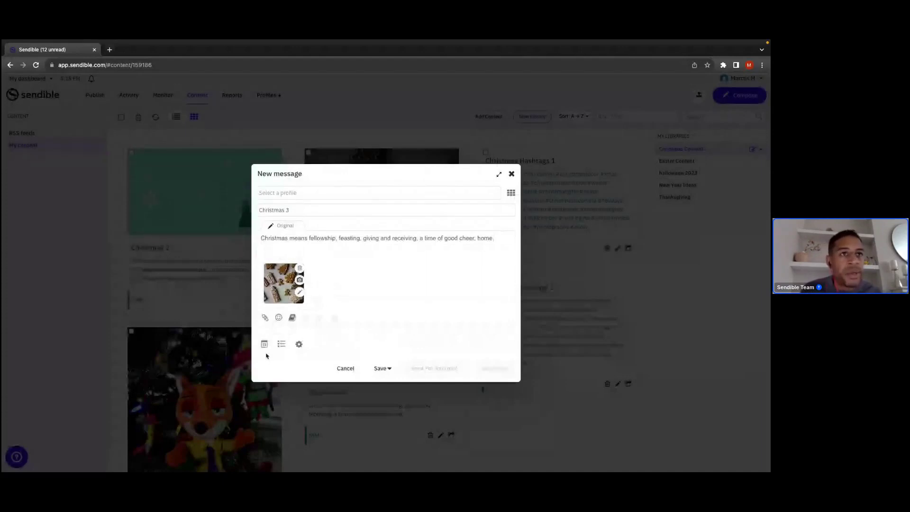
Assign the Christmas 3 message to the Christmas Posts smart queue, target the MrDubss Facebook page, and add it to the queue.
{"action": "left_click", "coordinate": [264, 345]}
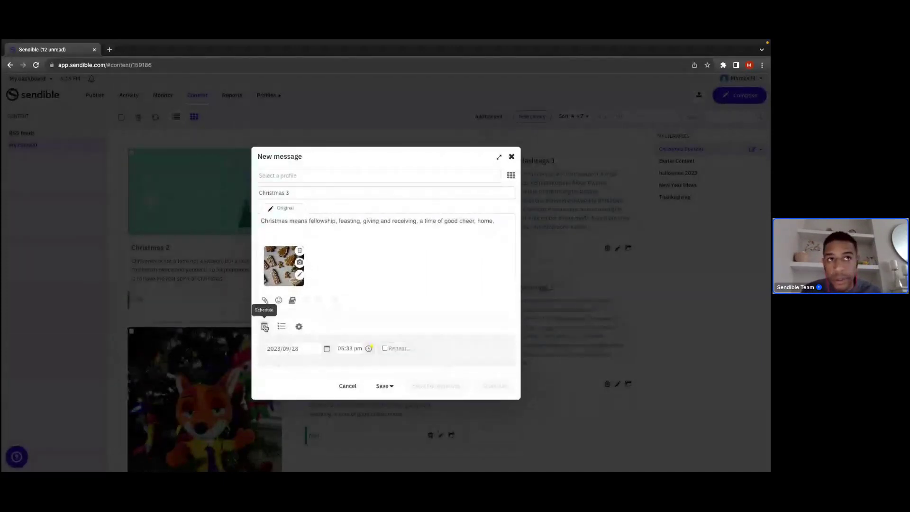
{"action": "left_click", "coordinate": [283, 327]}
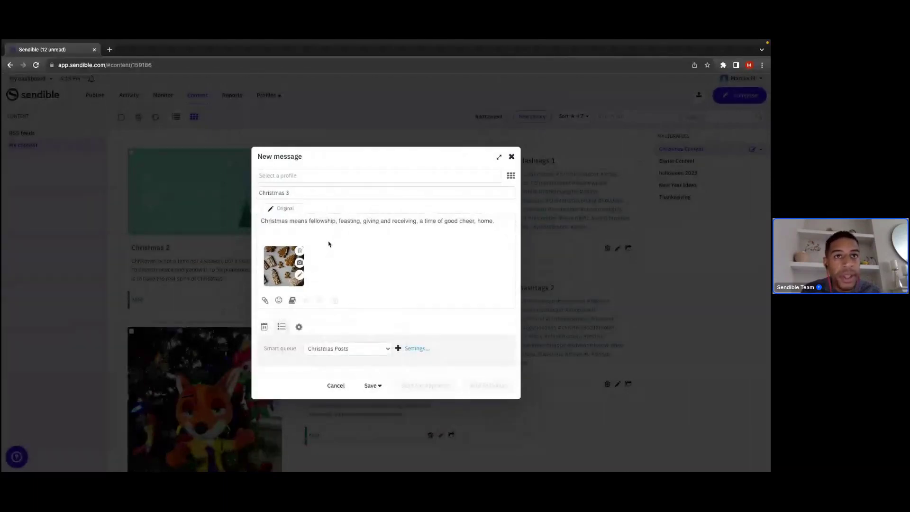
{"action": "left_click", "coordinate": [369, 349]}
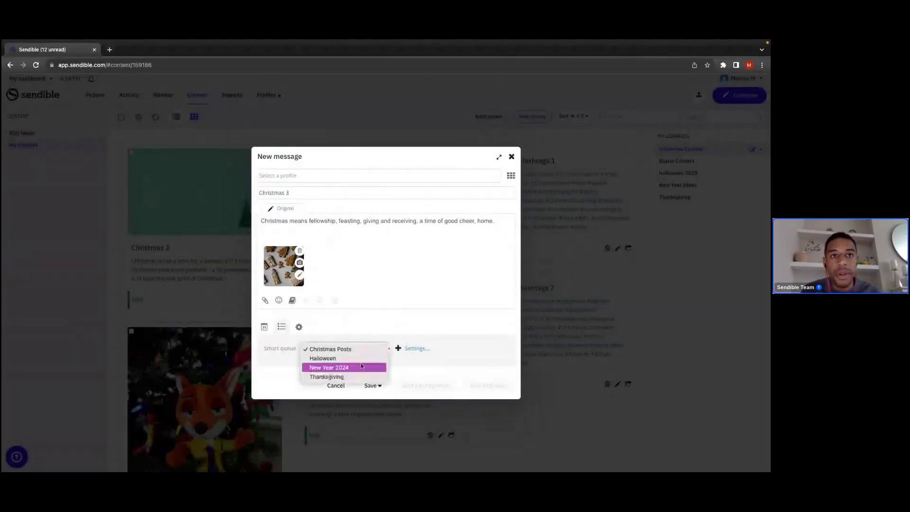
{"action": "left_click", "coordinate": [337, 350]}
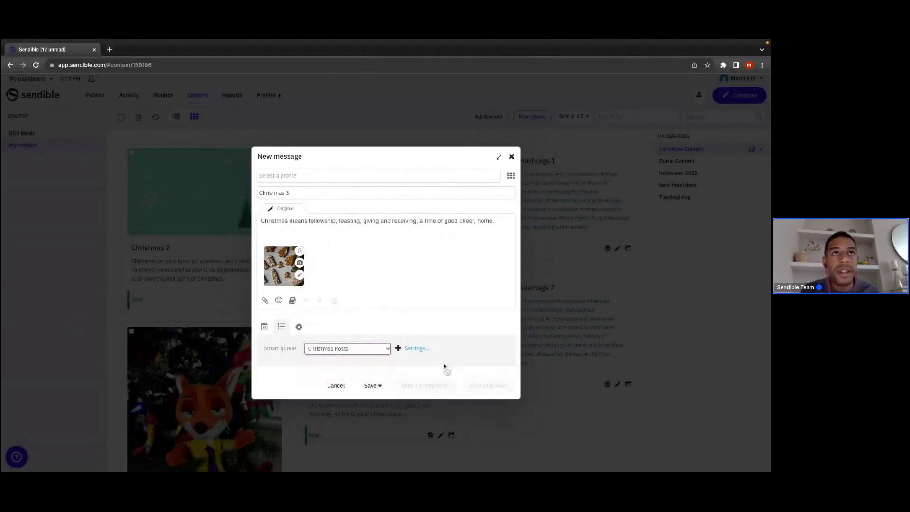
{"action": "left_click", "coordinate": [327, 174]}
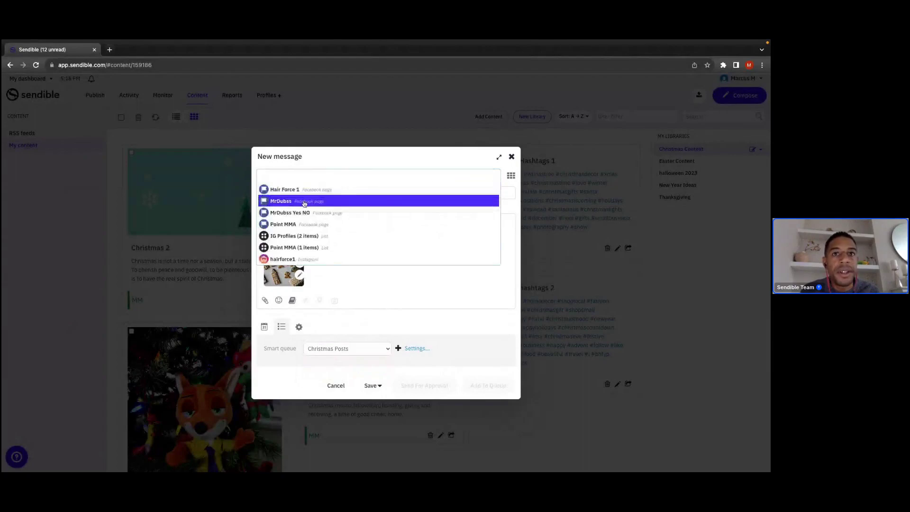
{"action": "left_click", "coordinate": [304, 203]}
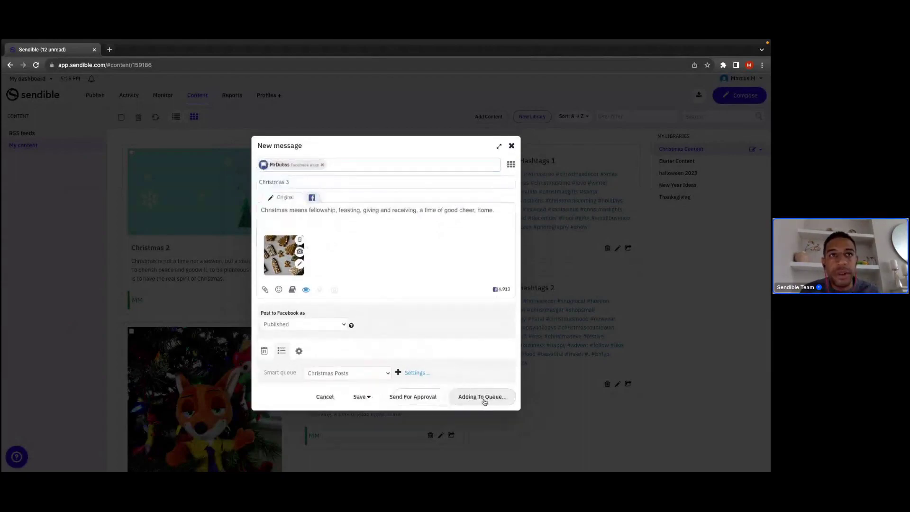
{"action": "left_click", "coordinate": [486, 398]}
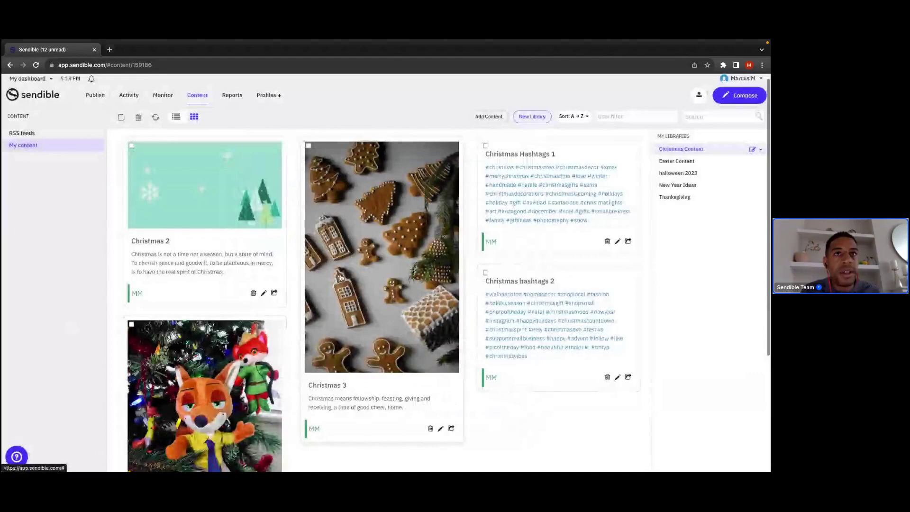
Share Christmas 2 as a plain-text message and assign it to the Christmas Posts smart queue.
{"action": "scroll", "coordinate": [284, 266], "scroll_direction": "down", "scroll_amount": 2}
{"action": "left_click", "coordinate": [274, 235]}
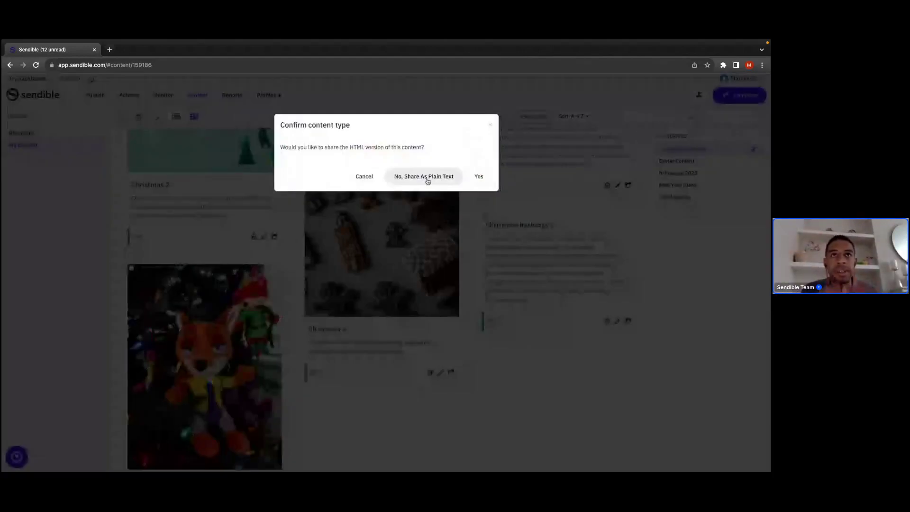
{"action": "left_click", "coordinate": [426, 178]}
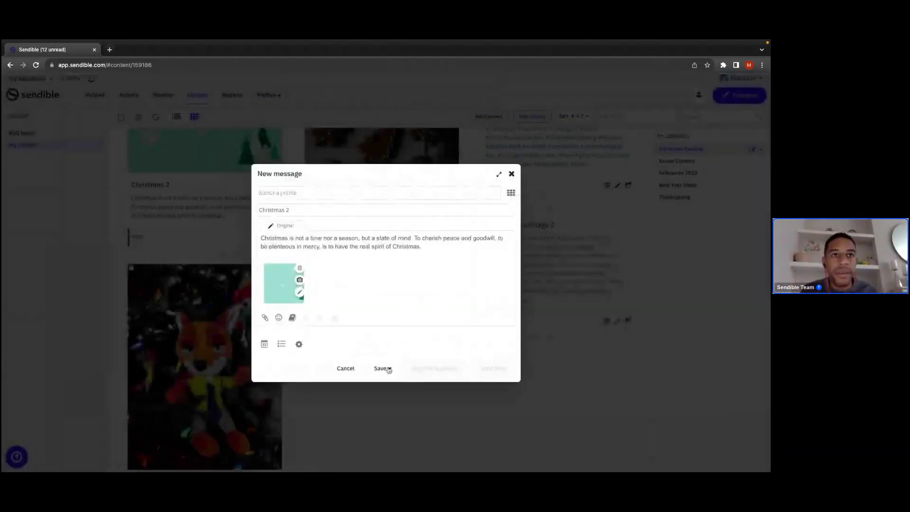
{"action": "left_click", "coordinate": [283, 344]}
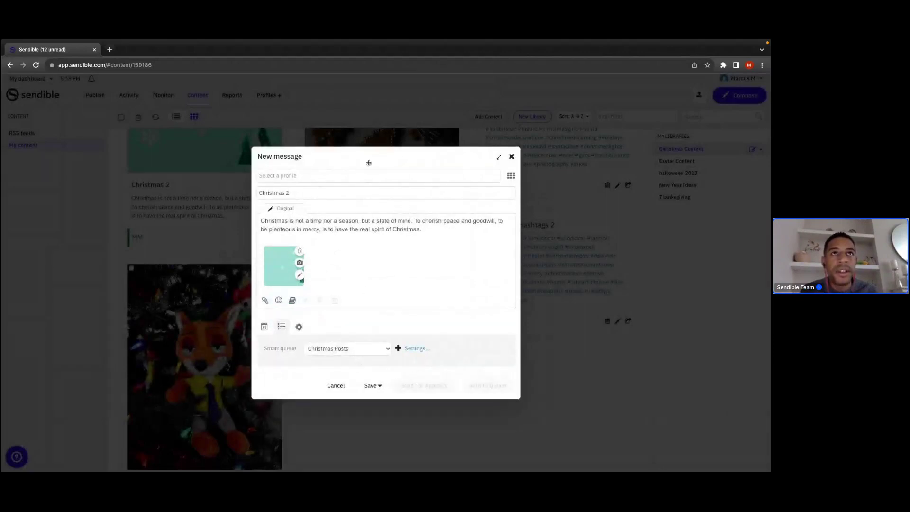
Try to target the hairforce1 Instagram profile with the Christmas 2 message and inspect its Instagram version.
{"action": "left_click", "coordinate": [356, 178]}
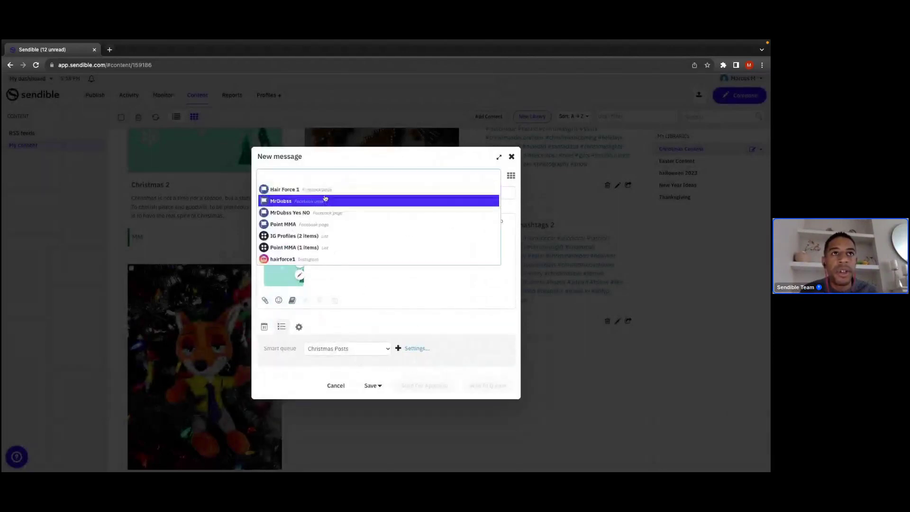
{"action": "left_click", "coordinate": [292, 259]}
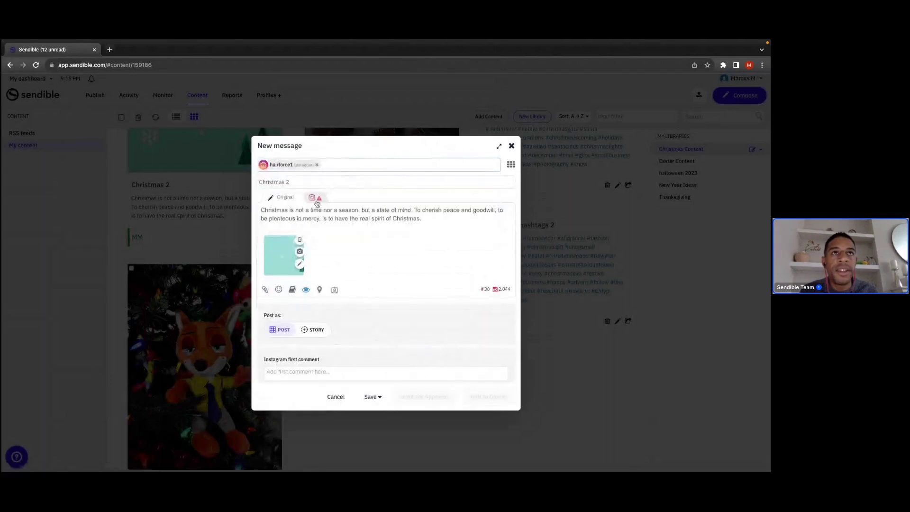
{"action": "left_click", "coordinate": [314, 198]}
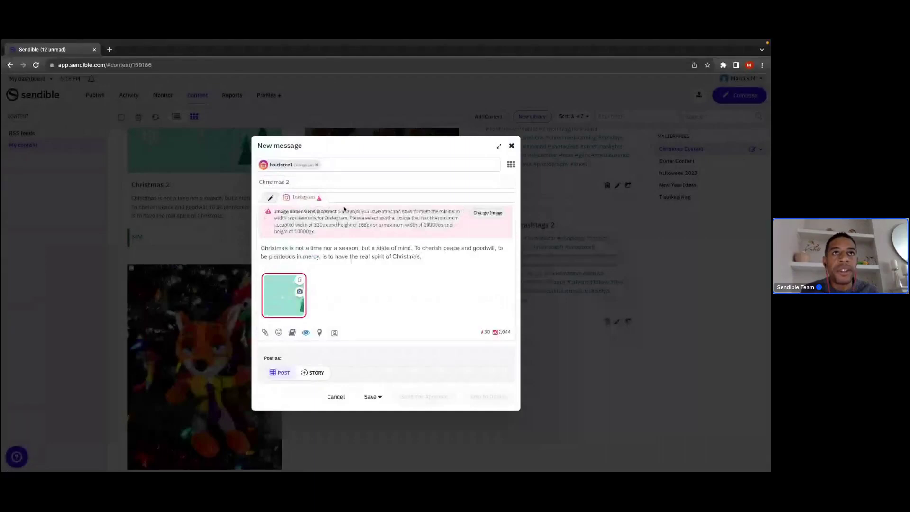
Replace the hairforce1 profile with the MrDubss Facebook page and add the Christmas 2 message to the queue.
{"action": "left_click", "coordinate": [327, 163]}
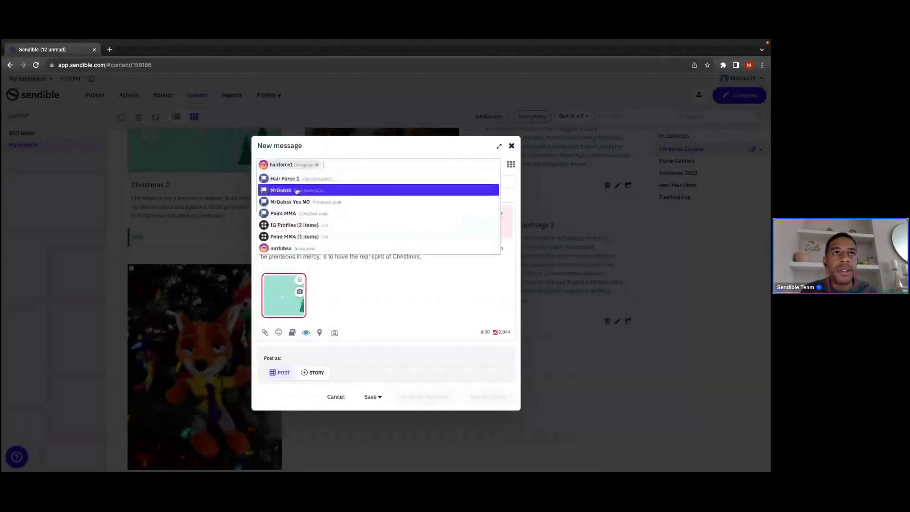
{"action": "left_click", "coordinate": [301, 185]}
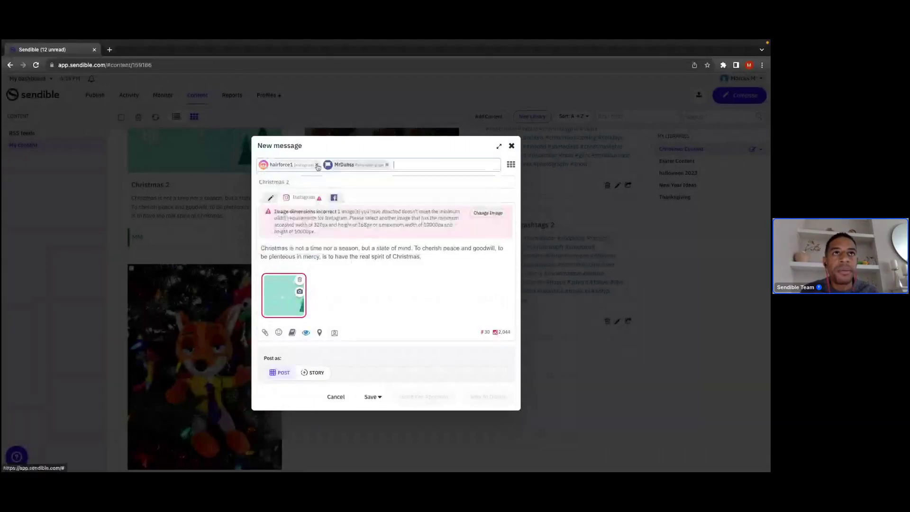
{"action": "left_click", "coordinate": [317, 164]}
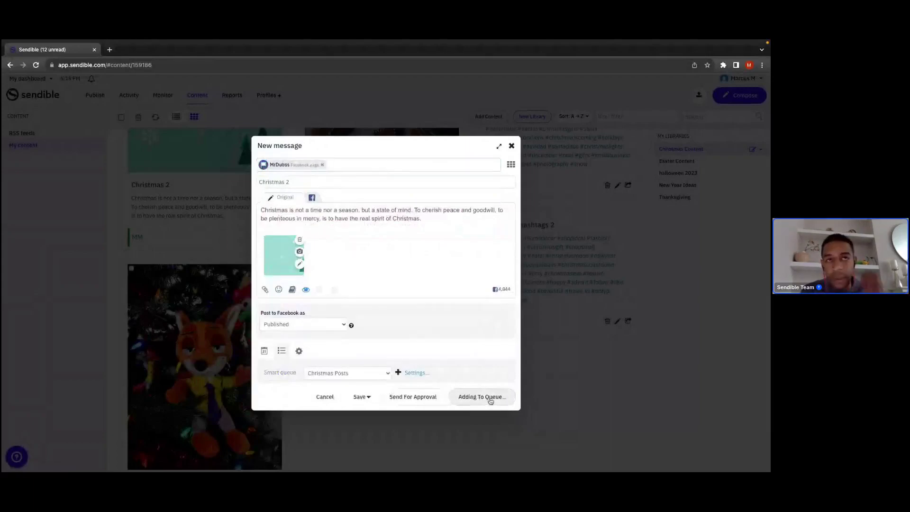
{"action": "left_click", "coordinate": [488, 397]}
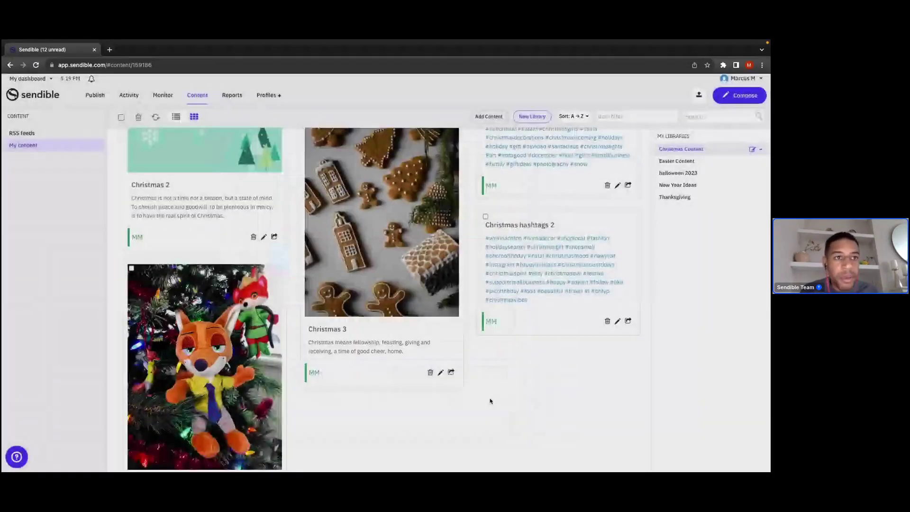
Share Christmas social media post 1 from the Christmas Content library as a plain-text message.
{"action": "scroll", "coordinate": [487, 400], "scroll_direction": "down", "scroll_amount": 3}
{"action": "left_click", "coordinate": [275, 435]}
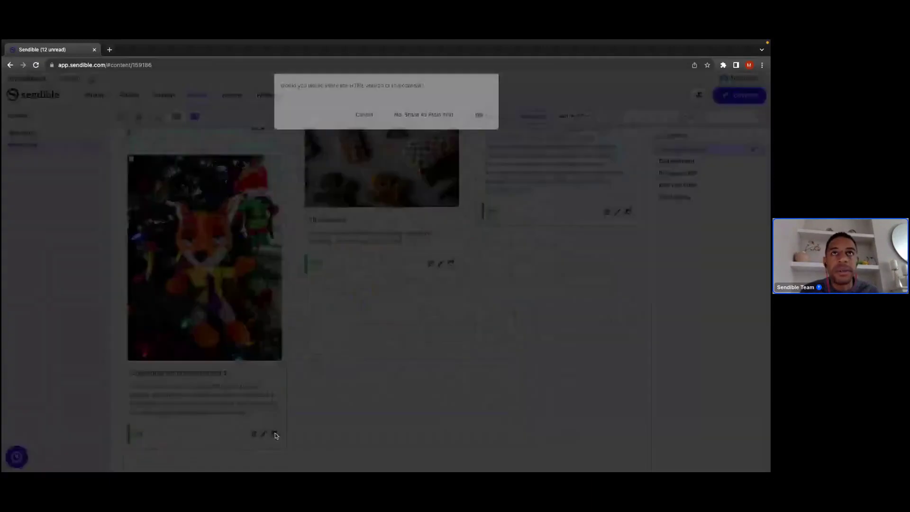
{"action": "left_click", "coordinate": [412, 173]}
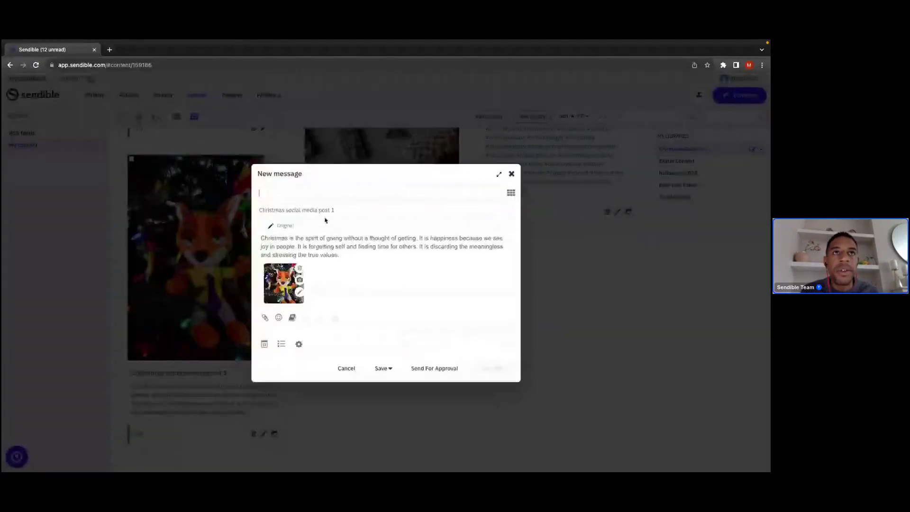
{"action": "left_click", "coordinate": [337, 191]}
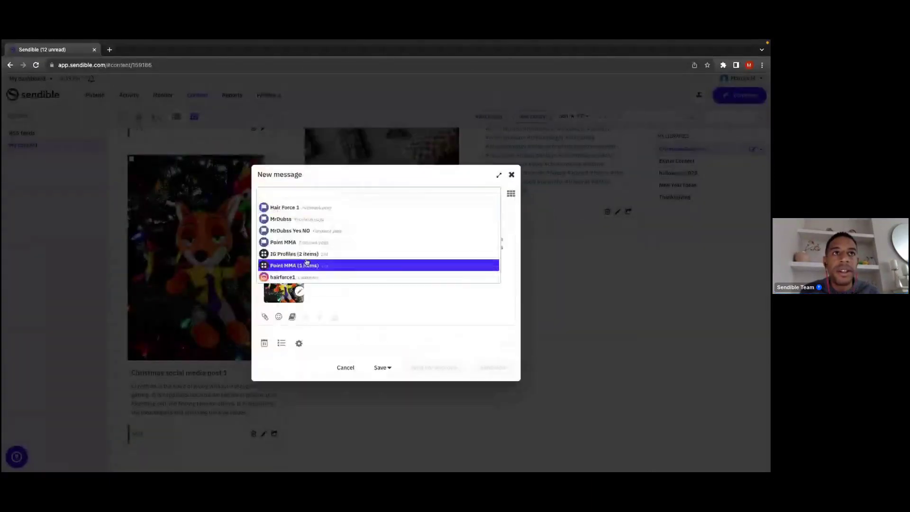
{"action": "scroll", "coordinate": [313, 231], "scroll_direction": "down", "scroll_amount": 1}
{"action": "left_click", "coordinate": [308, 245]}
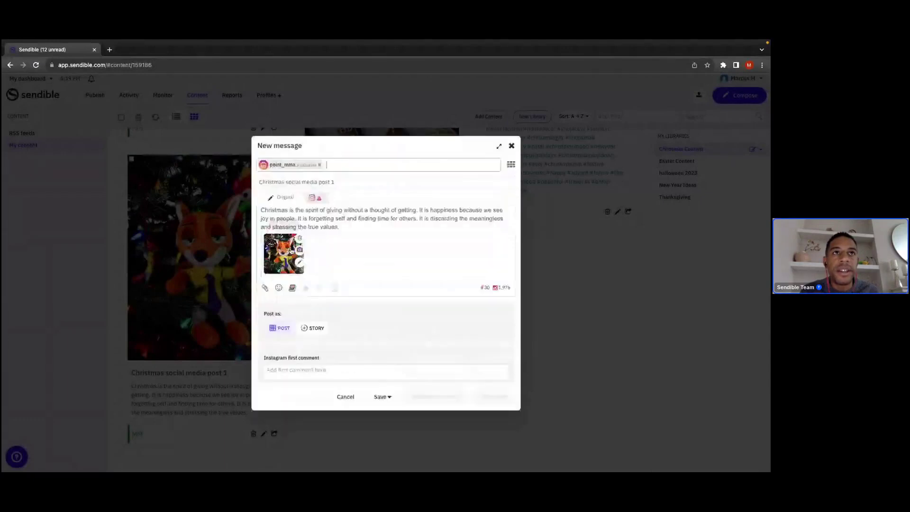
{"action": "left_click", "coordinate": [341, 165]}
{"action": "scroll", "coordinate": [303, 215], "scroll_direction": "down", "scroll_amount": 2}
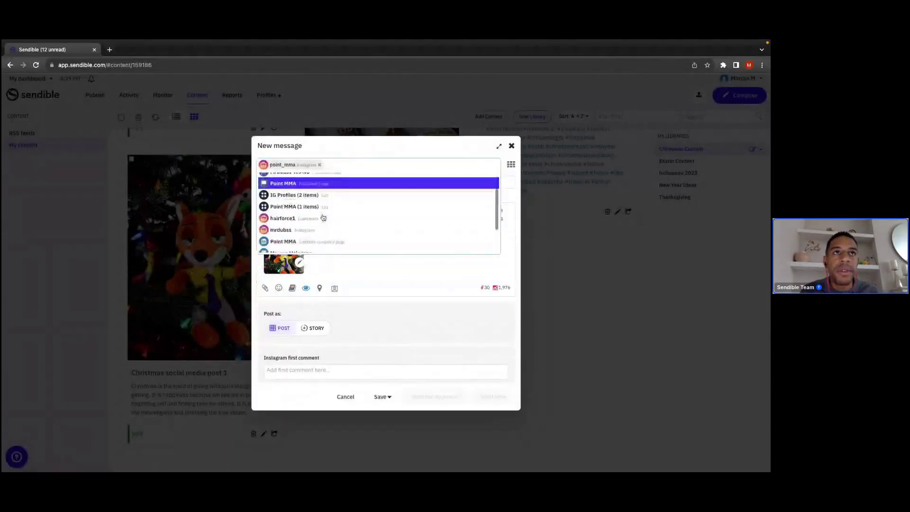
{"action": "left_click", "coordinate": [302, 217]}
{"action": "left_click", "coordinate": [319, 165]}
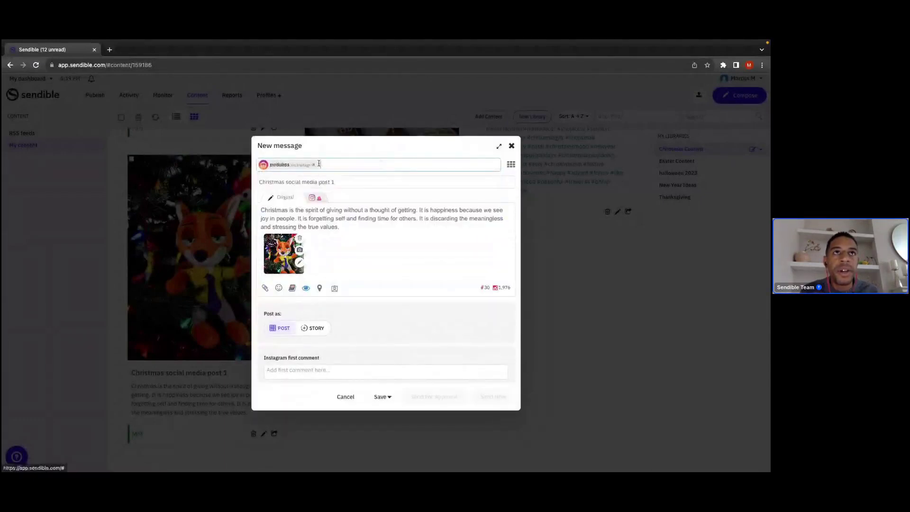
Crop the attached image in the message's Instagram version to the Instagram Square format and save it.
{"action": "left_click", "coordinate": [323, 201]}
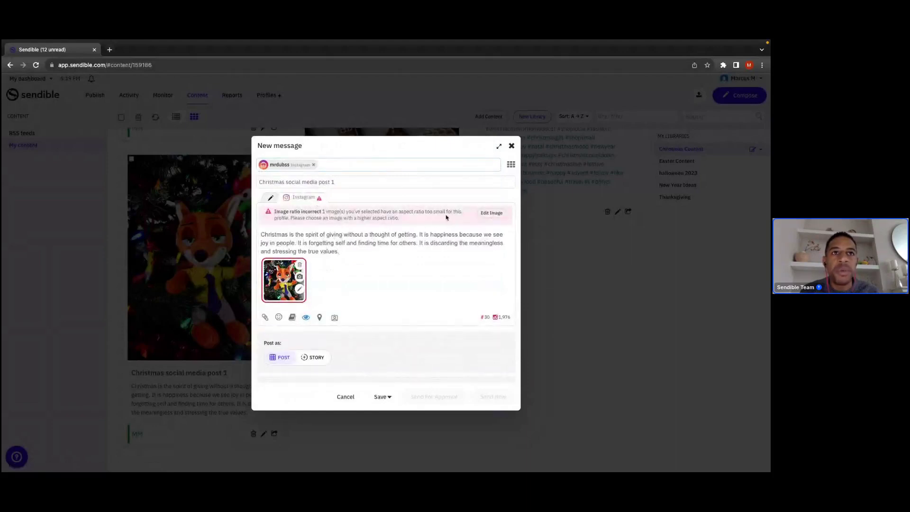
{"action": "left_click", "coordinate": [299, 288]}
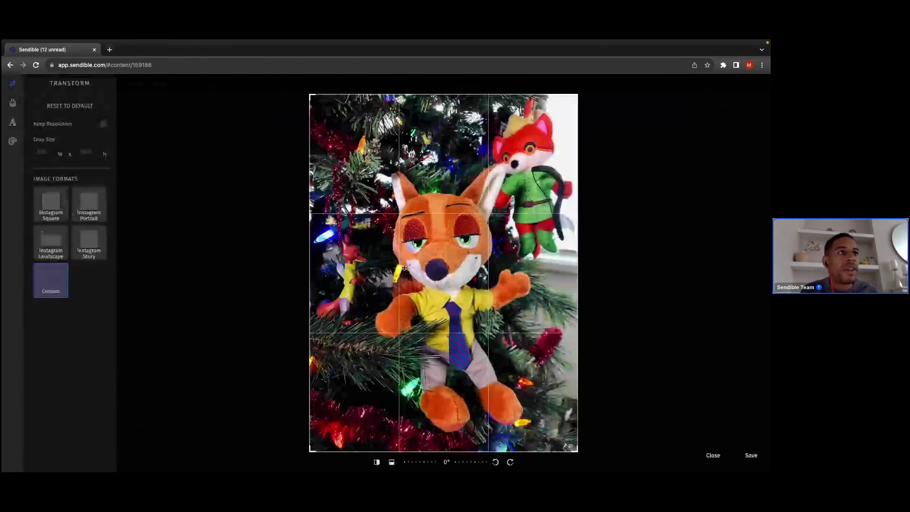
{"action": "left_click", "coordinate": [54, 210]}
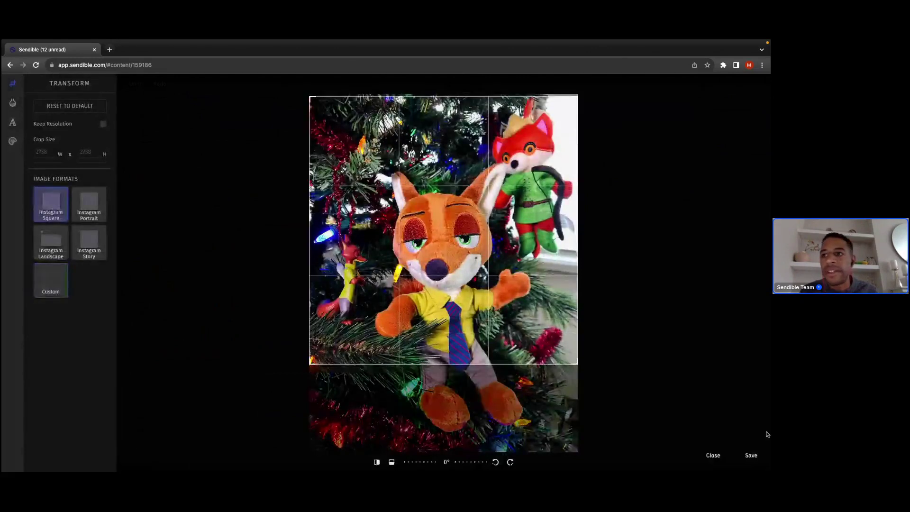
{"action": "left_click", "coordinate": [756, 455]}
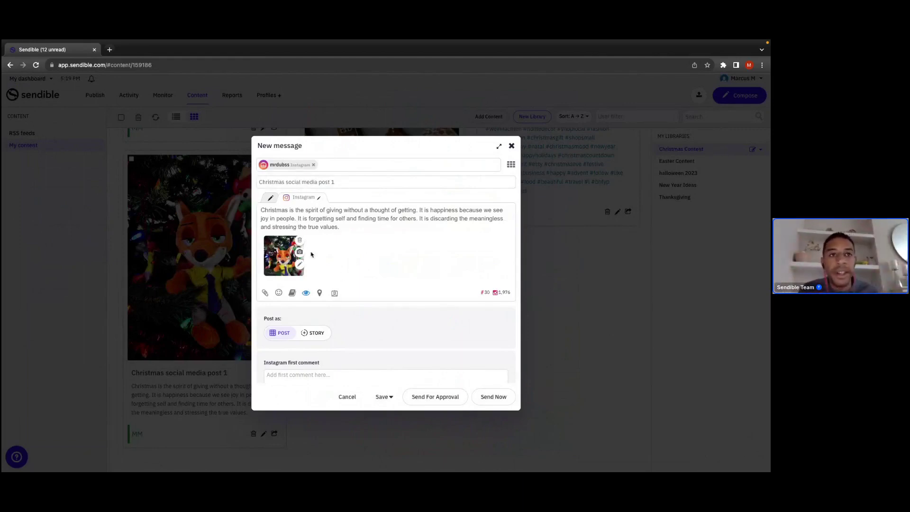
Assign the message to the Christmas Posts smart queue and add it to the queue.
{"action": "scroll", "coordinate": [336, 368], "scroll_direction": "down", "scroll_amount": 1}
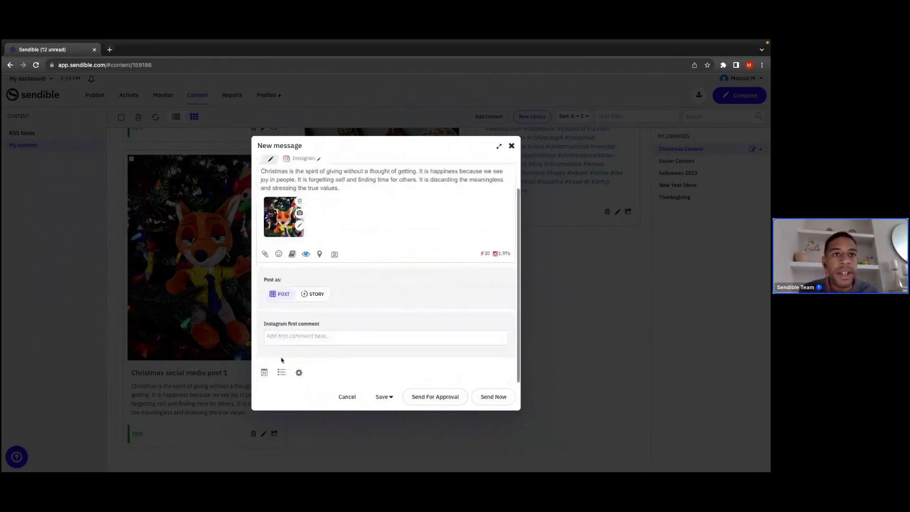
{"action": "scroll", "coordinate": [379, 360], "scroll_direction": "down", "scroll_amount": 1}
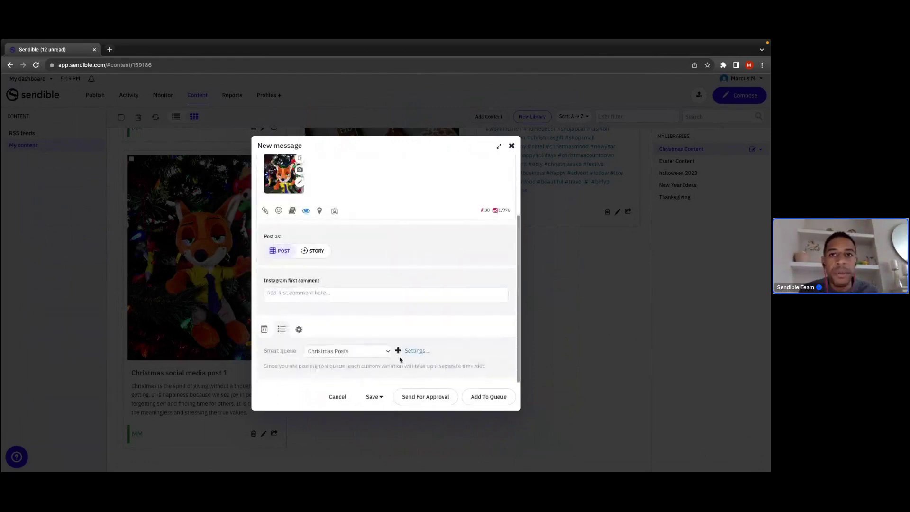
{"action": "left_click", "coordinate": [480, 397]}
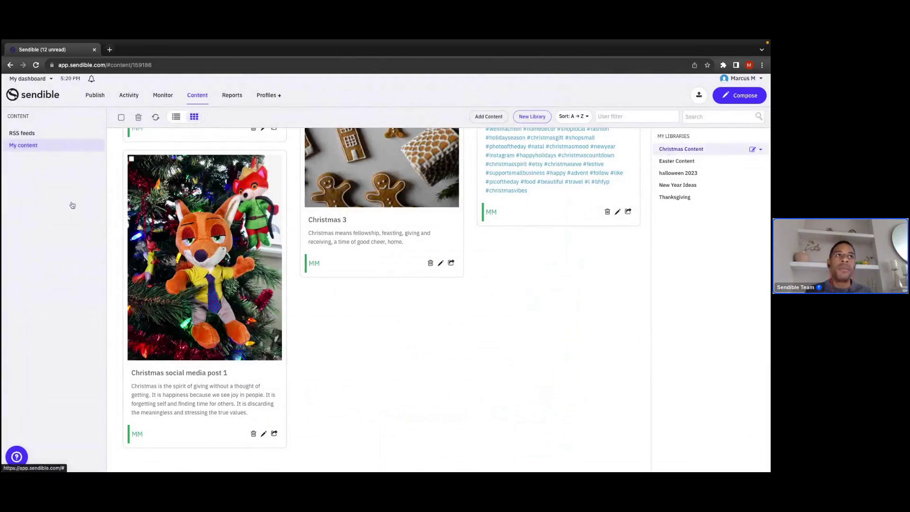
Add a Friday 10:00 am posting time to the Christmas Posts queue, save it, and show the queue's schedule.
{"action": "mouse_move", "coordinate": [99, 91]}
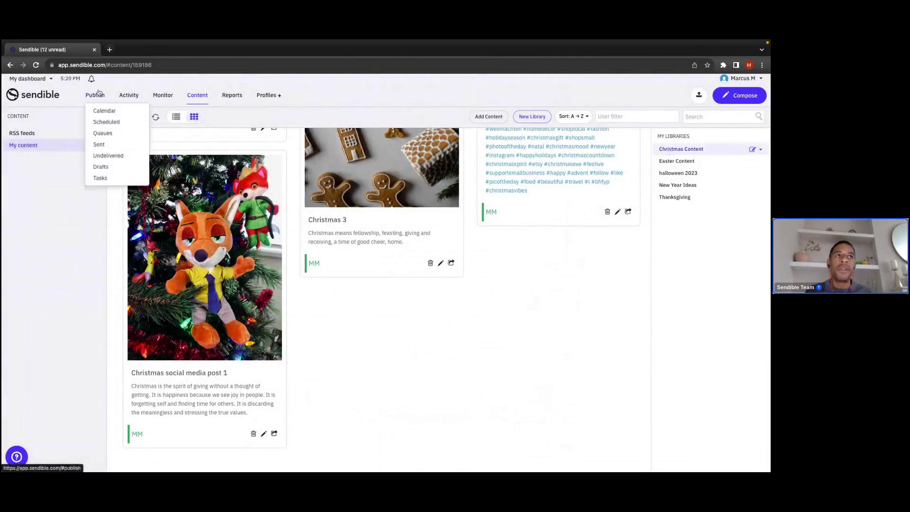
{"action": "left_click", "coordinate": [94, 135]}
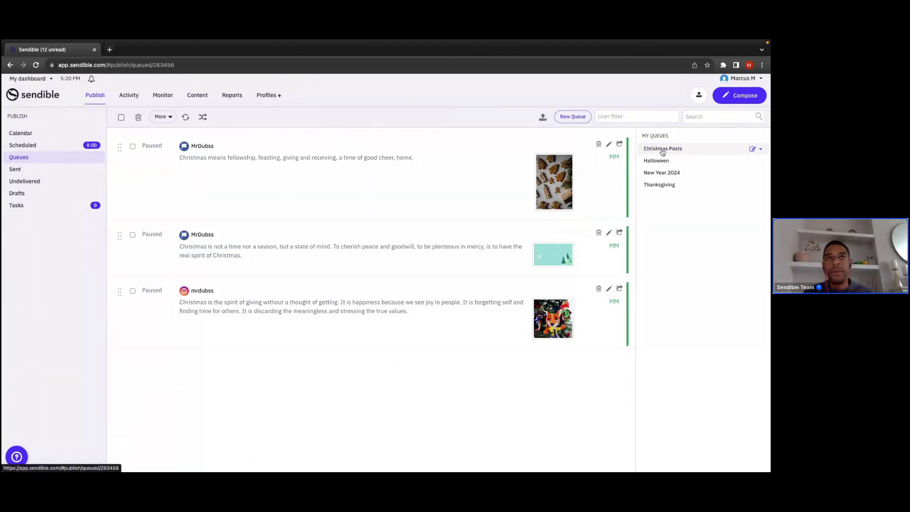
{"action": "left_click", "coordinate": [752, 149]}
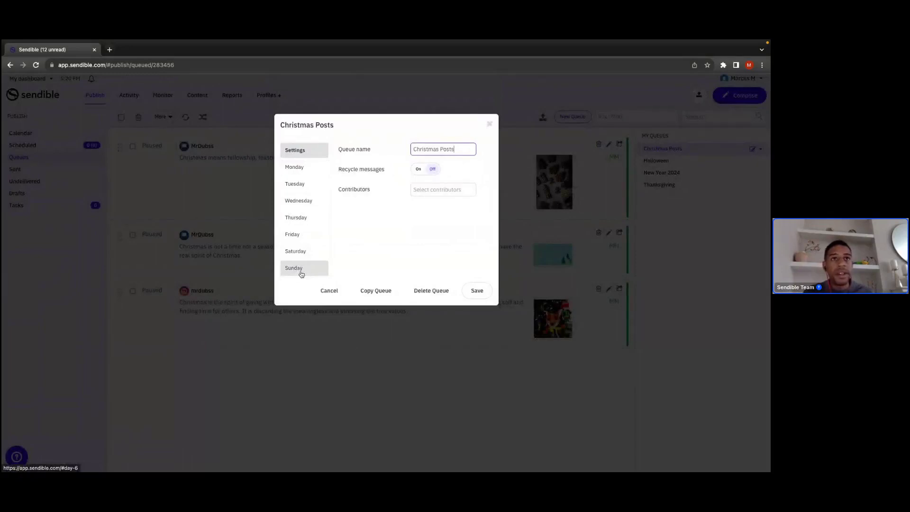
{"action": "left_click", "coordinate": [301, 235]}
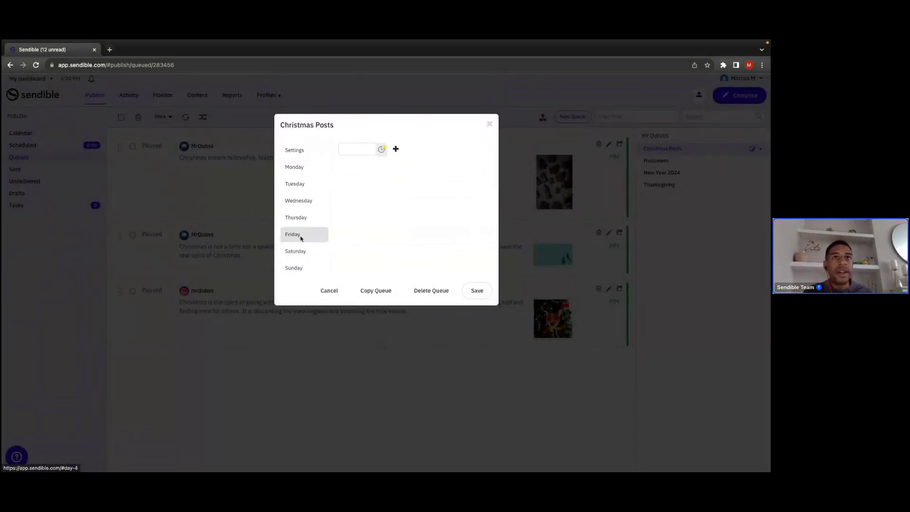
{"action": "left_click", "coordinate": [358, 149]}
{"action": "scroll", "coordinate": [359, 198], "scroll_direction": "down", "scroll_amount": 5}
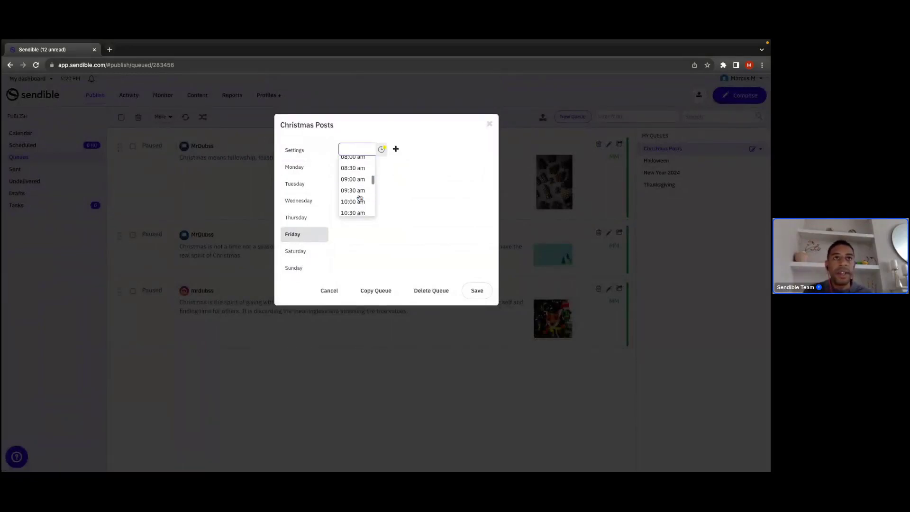
{"action": "left_click", "coordinate": [351, 200]}
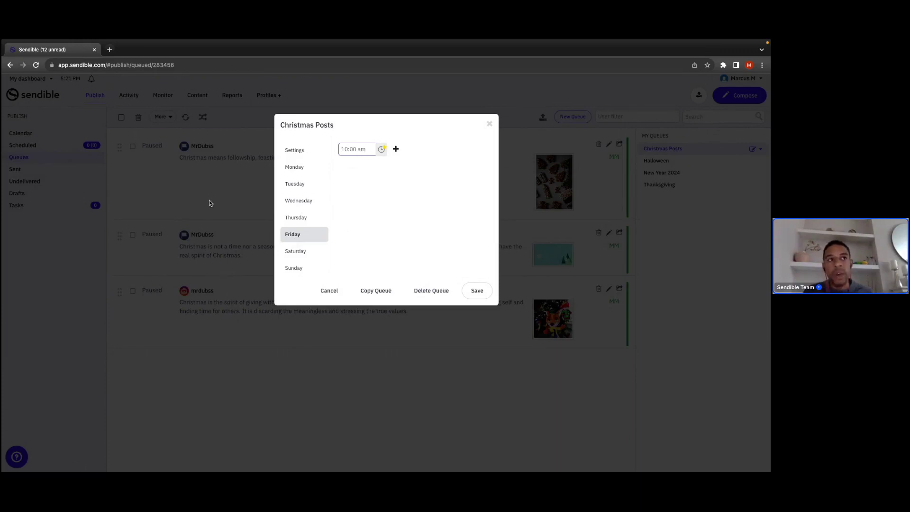
{"action": "left_click", "coordinate": [477, 291]}
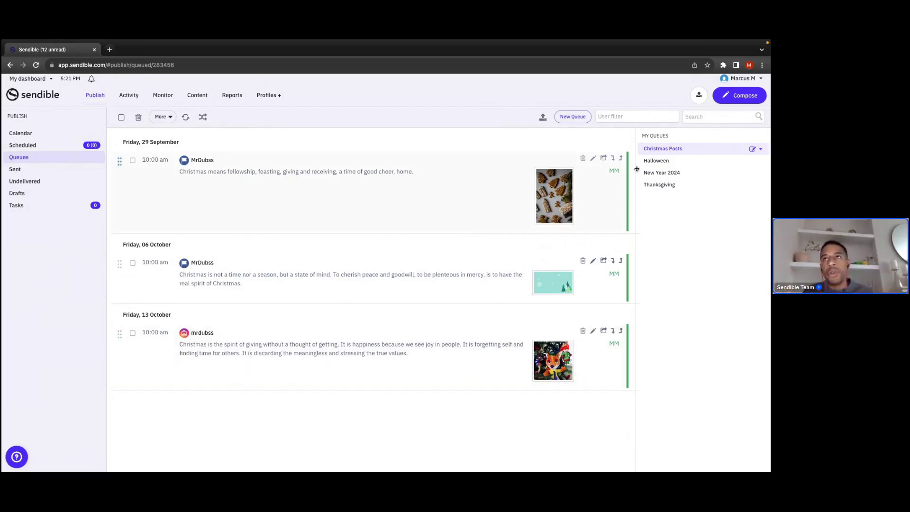
{"action": "left_click", "coordinate": [663, 151]}
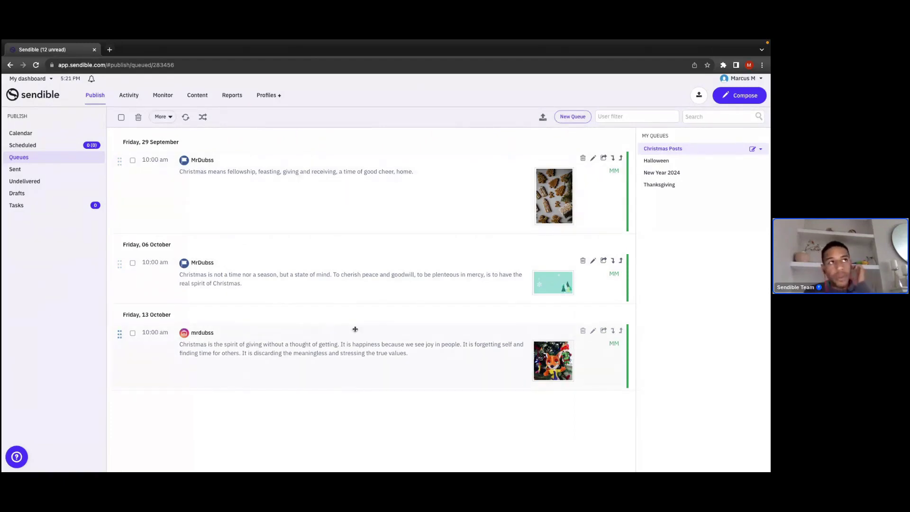
Show the Christmas Posts queue in the publishing calendar and examine its messages for October 2023.
{"action": "mouse_move", "coordinate": [95, 96]}
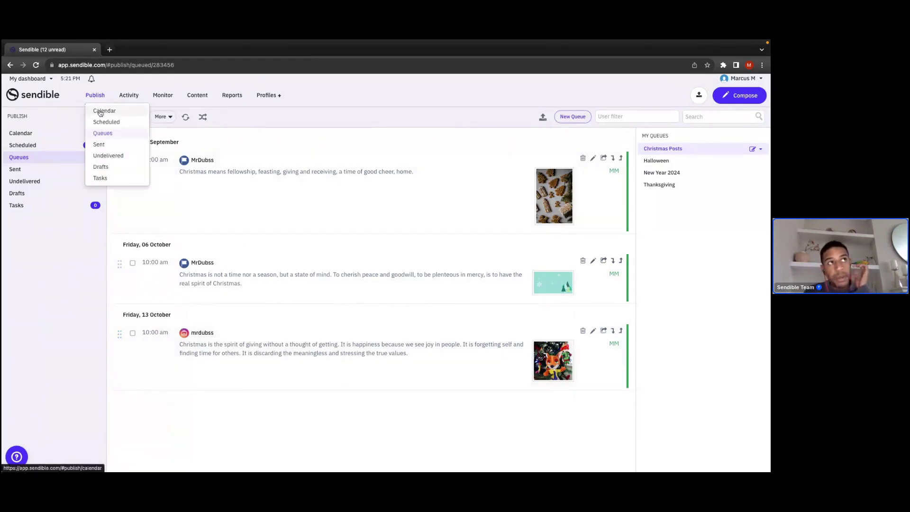
{"action": "left_click", "coordinate": [100, 112]}
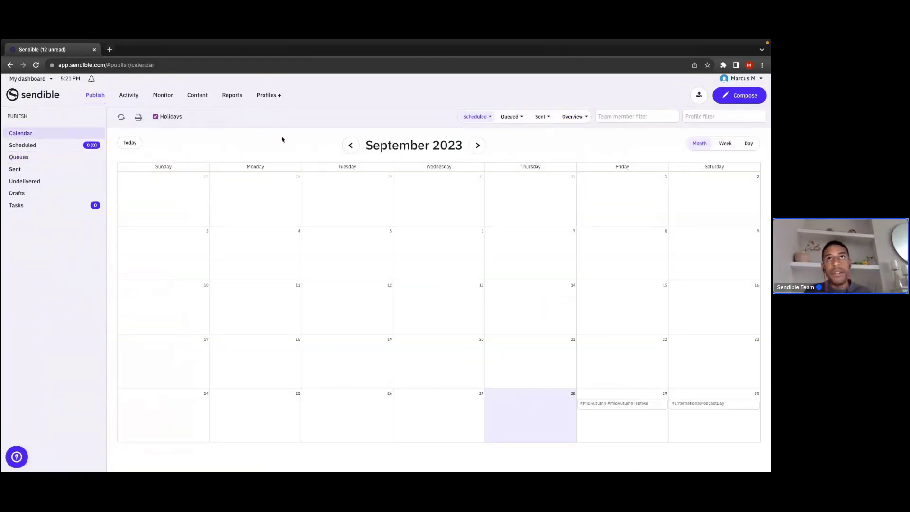
{"action": "left_click", "coordinate": [478, 118]}
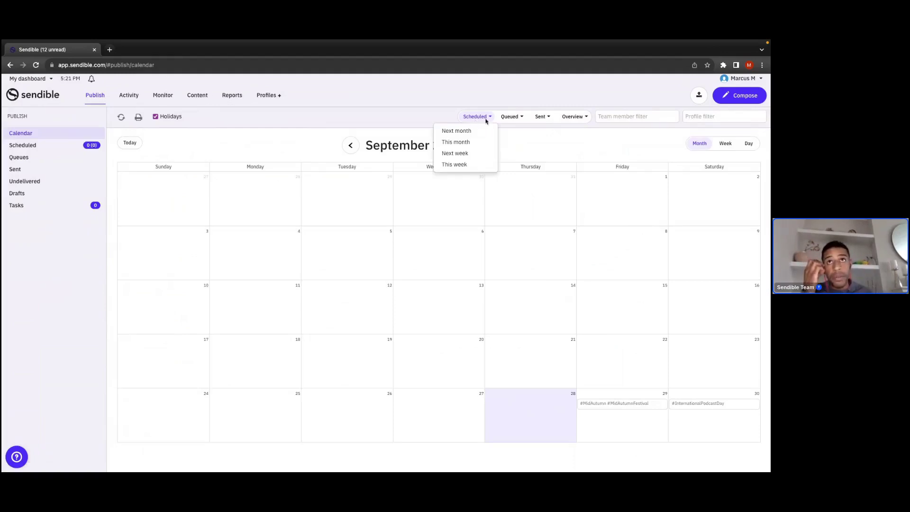
{"action": "left_click", "coordinate": [504, 117]}
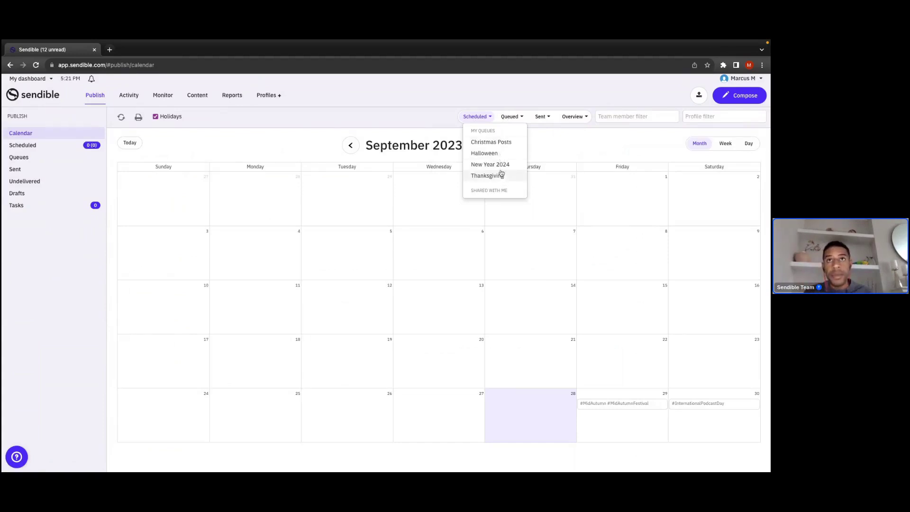
{"action": "left_click", "coordinate": [493, 145]}
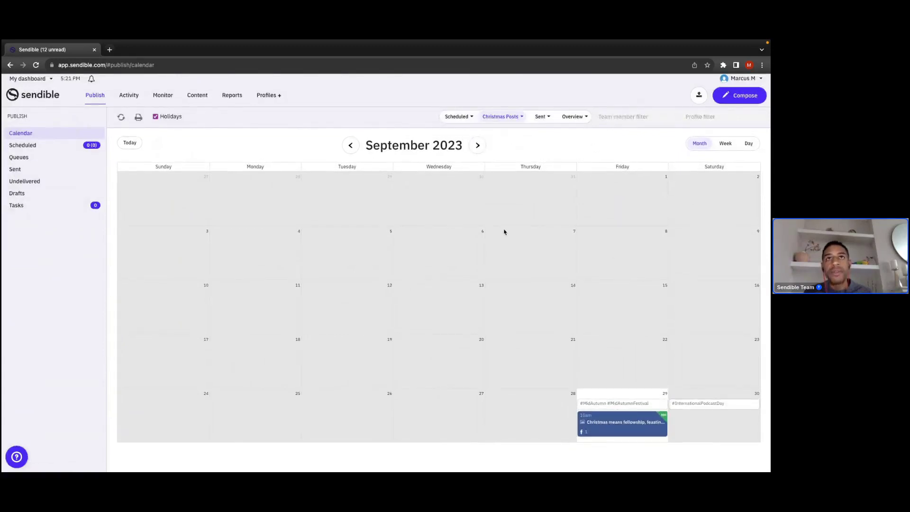
{"action": "left_click", "coordinate": [476, 146]}
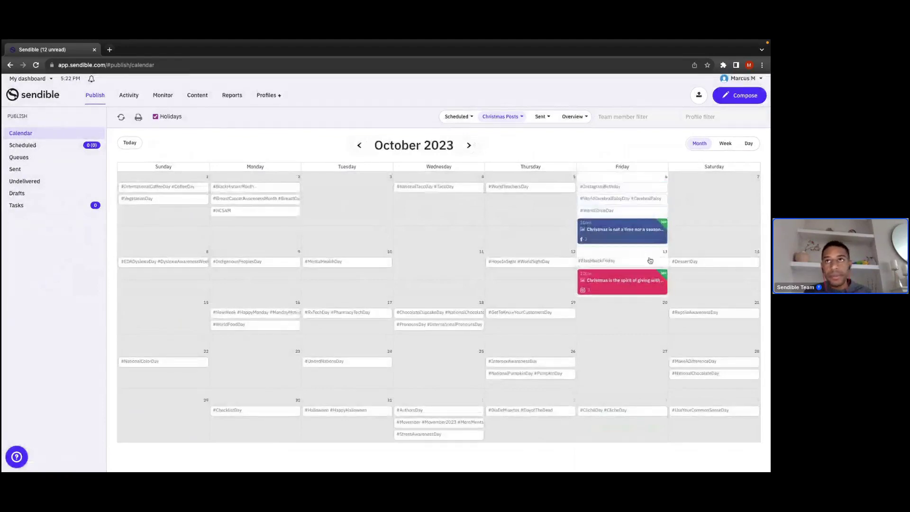
Hide the holidays in the October 2023 publishing calendar.
{"action": "left_click", "coordinate": [156, 117]}
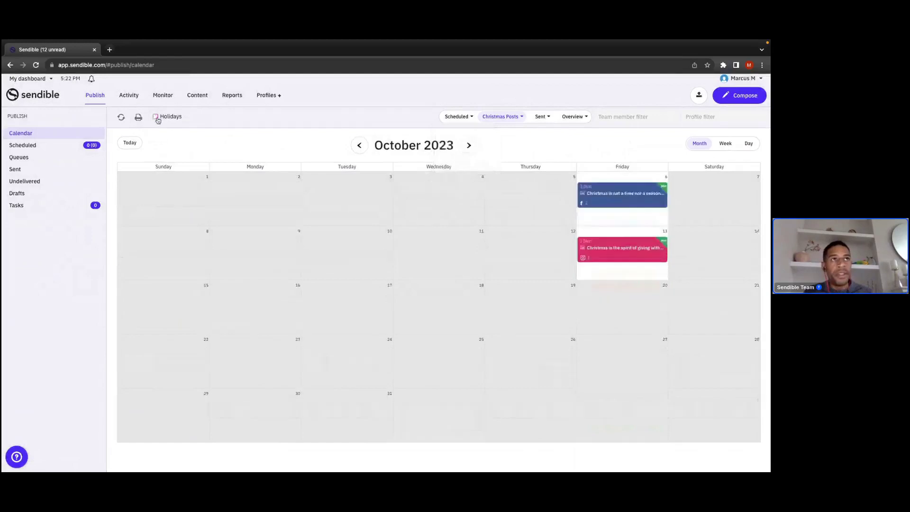
{"action": "left_click", "coordinate": [155, 117]}
{"action": "left_click", "coordinate": [156, 117]}
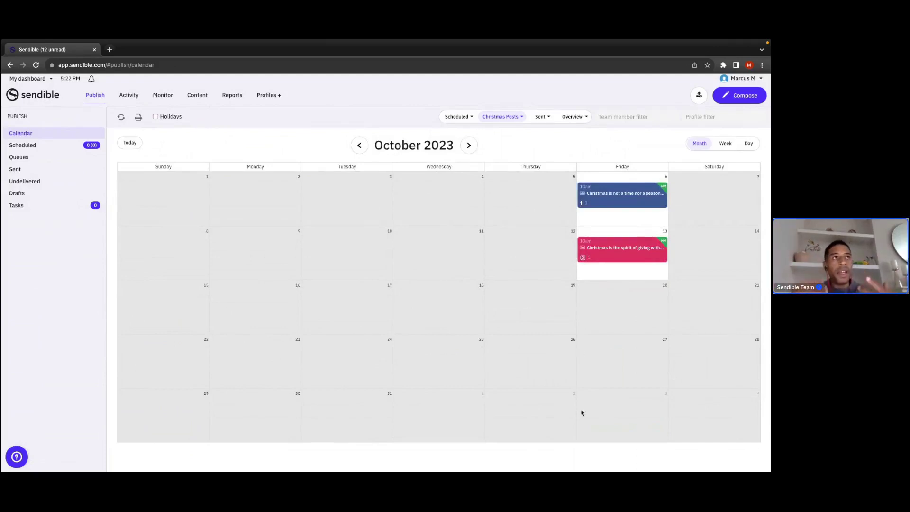
Browse the content libraries and show the New Year Ideas library.
{"action": "mouse_move", "coordinate": [199, 95]}
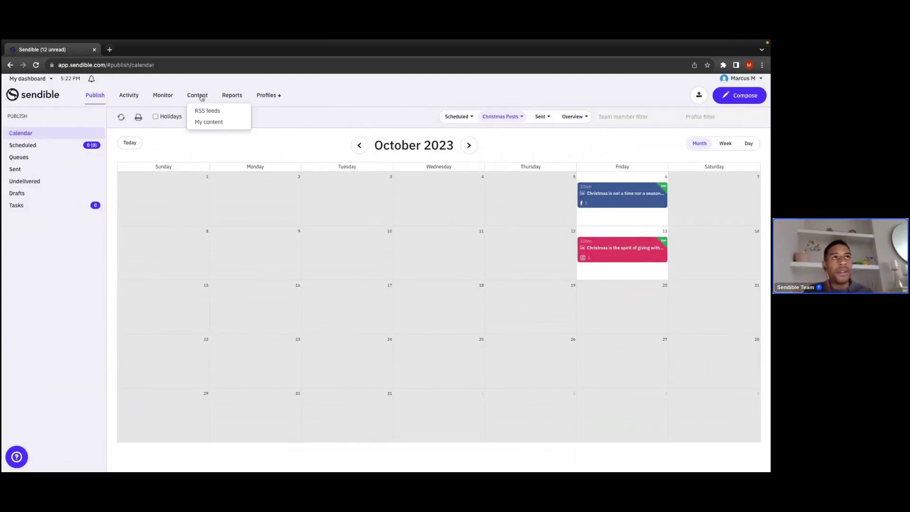
{"action": "left_click", "coordinate": [209, 122]}
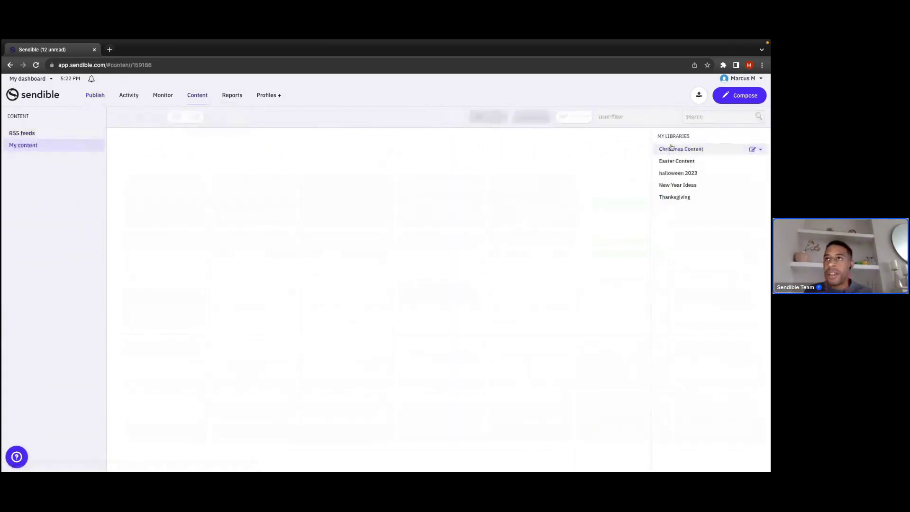
{"action": "left_click", "coordinate": [668, 173]}
{"action": "left_click", "coordinate": [667, 156]}
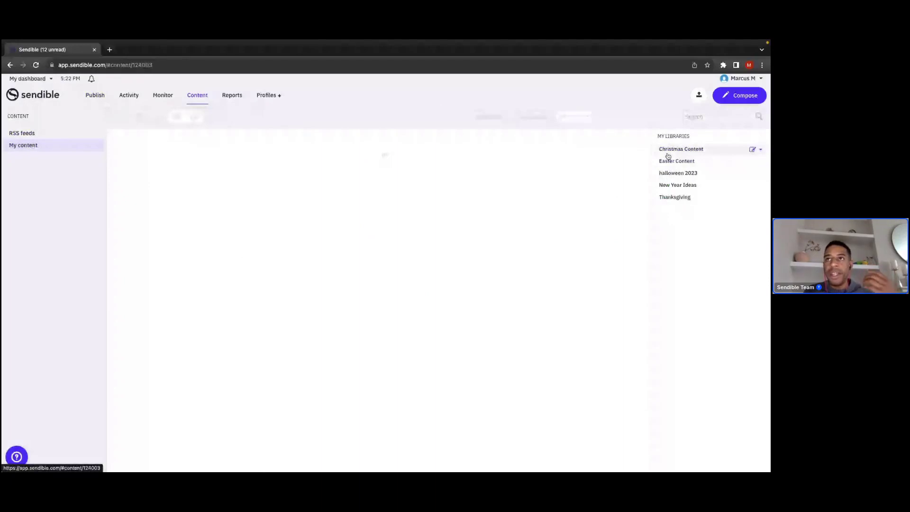
{"action": "left_click", "coordinate": [675, 185]}
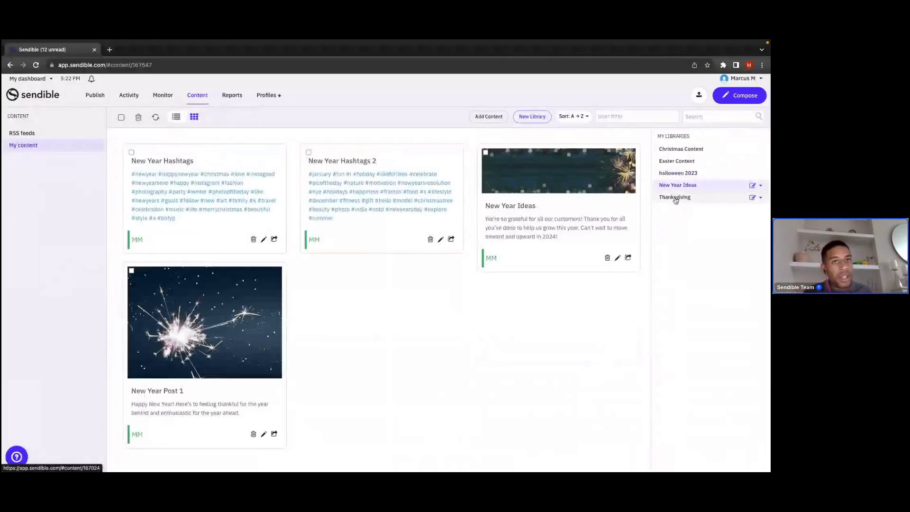
Open the New Year Ideas library's settings and review the clients available as consumers.
{"action": "left_click", "coordinate": [753, 186]}
{"action": "left_click", "coordinate": [365, 172]}
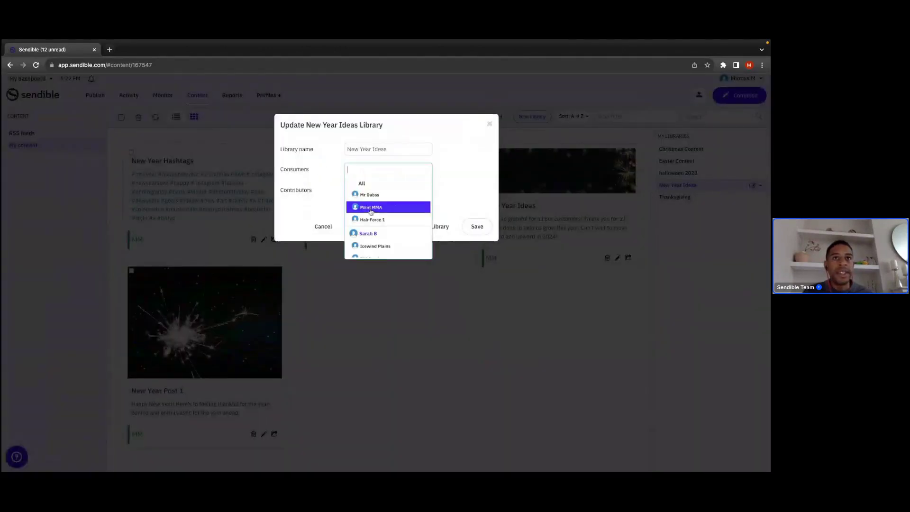
{"action": "key", "text": "Escape"}
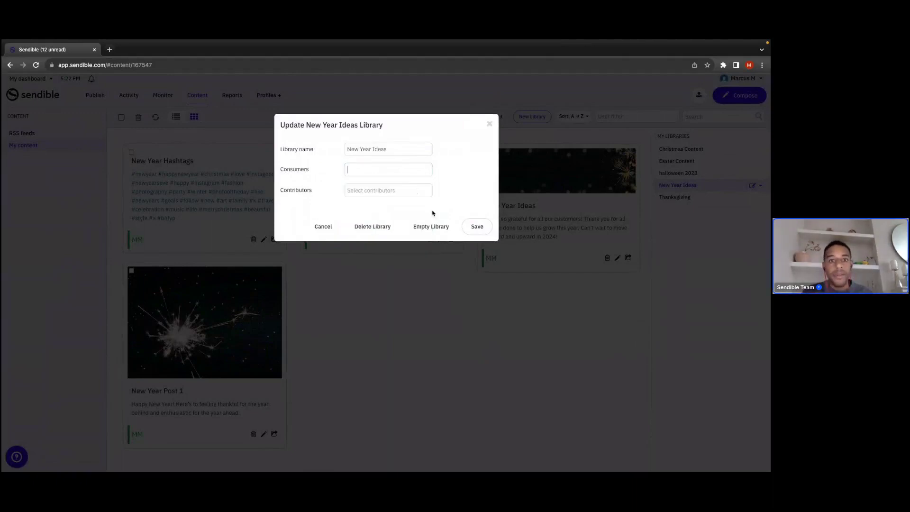
Close the library settings, draft a plain-text message from the New Year Ideas post for the Facebook page, and discard it.
{"action": "left_click", "coordinate": [489, 125]}
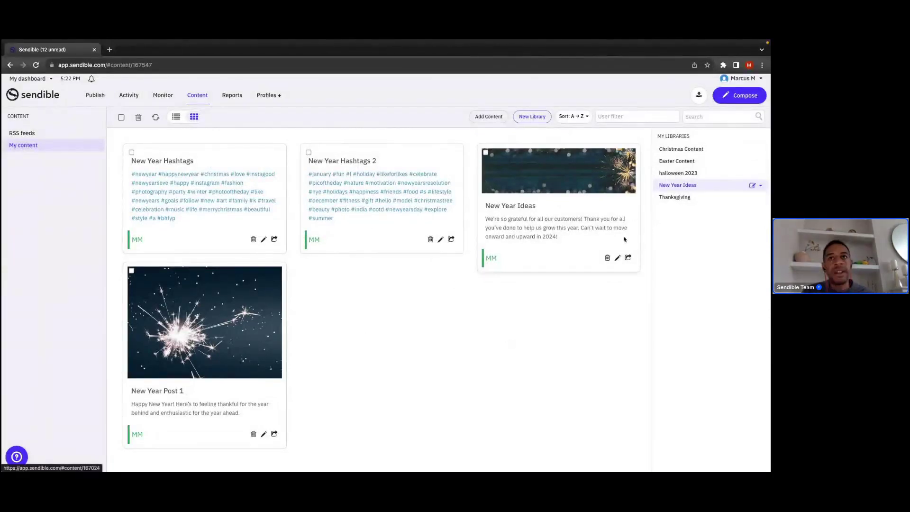
{"action": "left_click", "coordinate": [630, 258]}
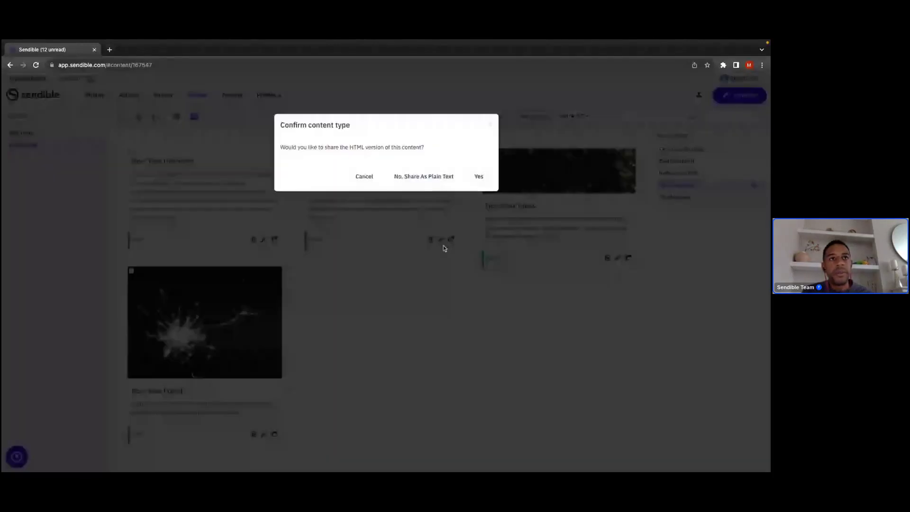
{"action": "left_click", "coordinate": [402, 174]}
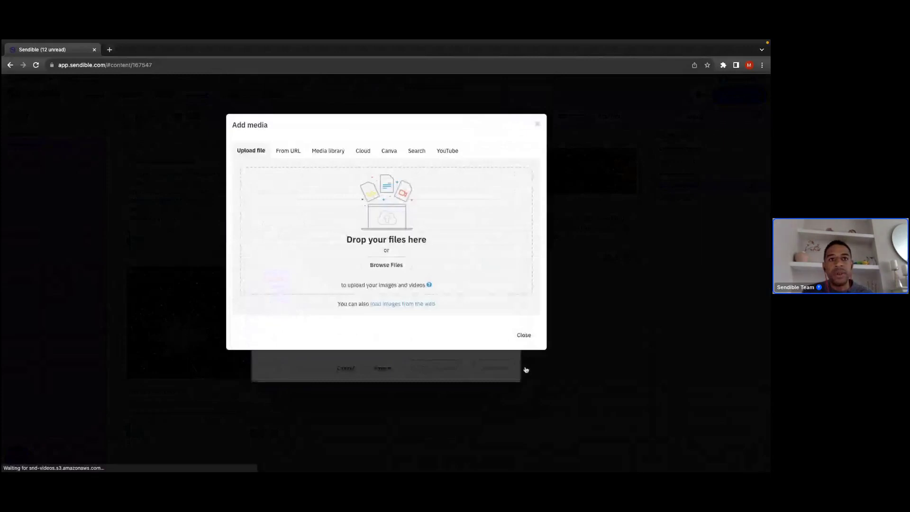
{"action": "left_click", "coordinate": [523, 335]}
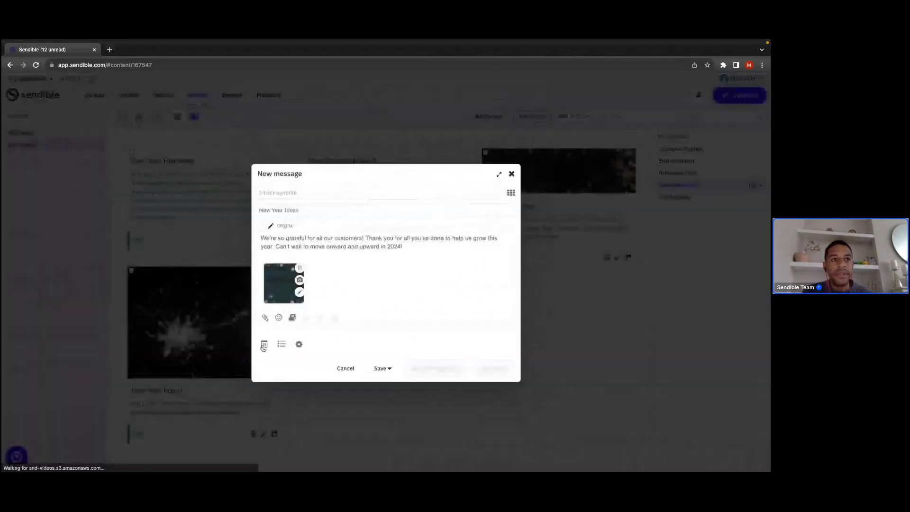
{"action": "left_click", "coordinate": [280, 345]}
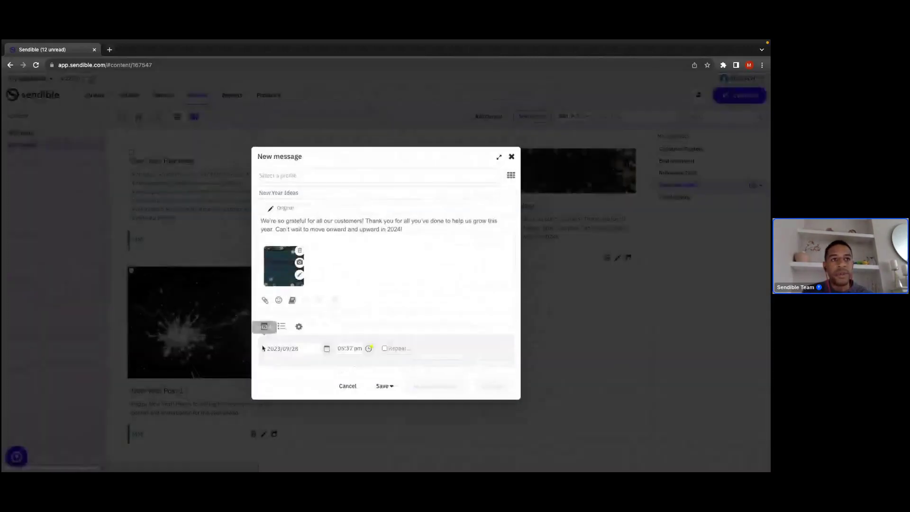
{"action": "left_click", "coordinate": [282, 327]}
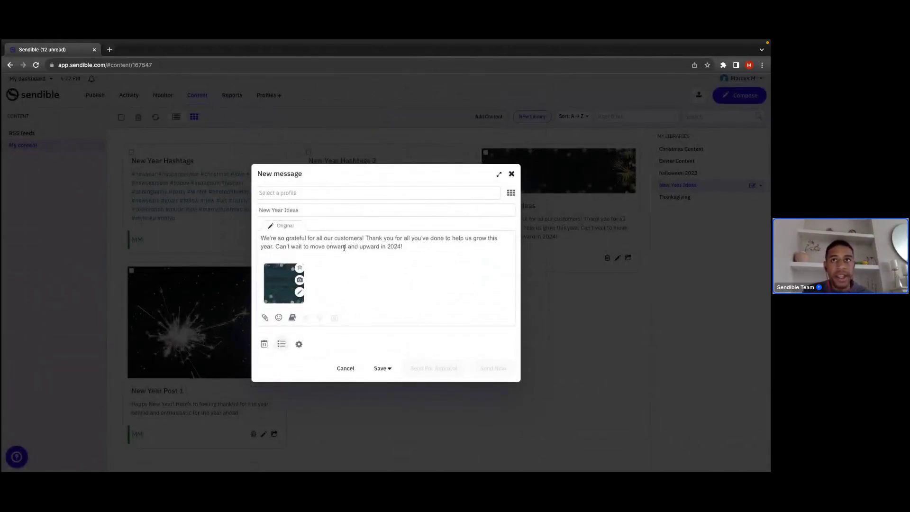
{"action": "left_click", "coordinate": [349, 193]}
{"action": "left_click", "coordinate": [336, 207]}
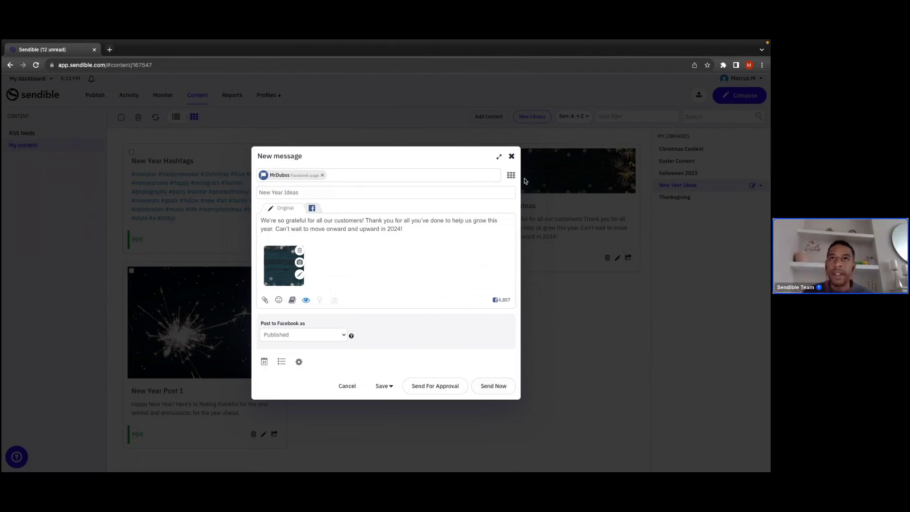
{"action": "left_click", "coordinate": [511, 157]}
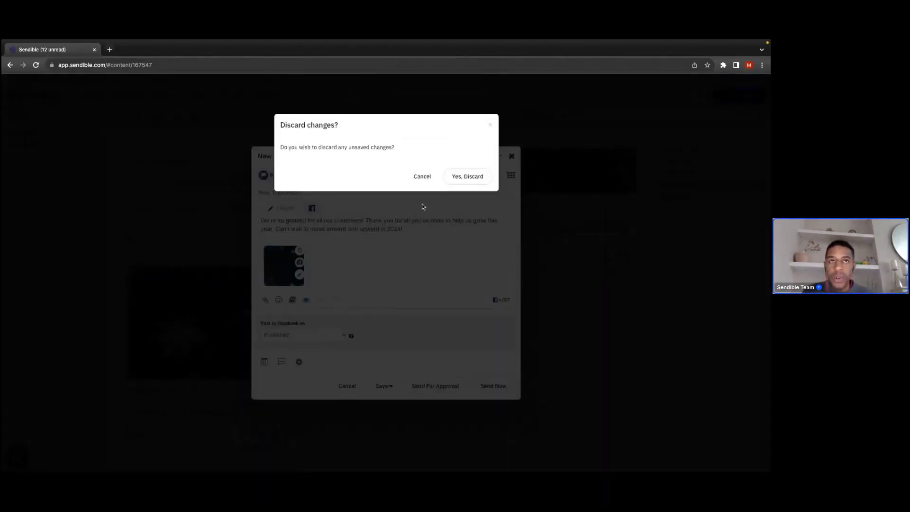
{"action": "left_click", "coordinate": [460, 178]}
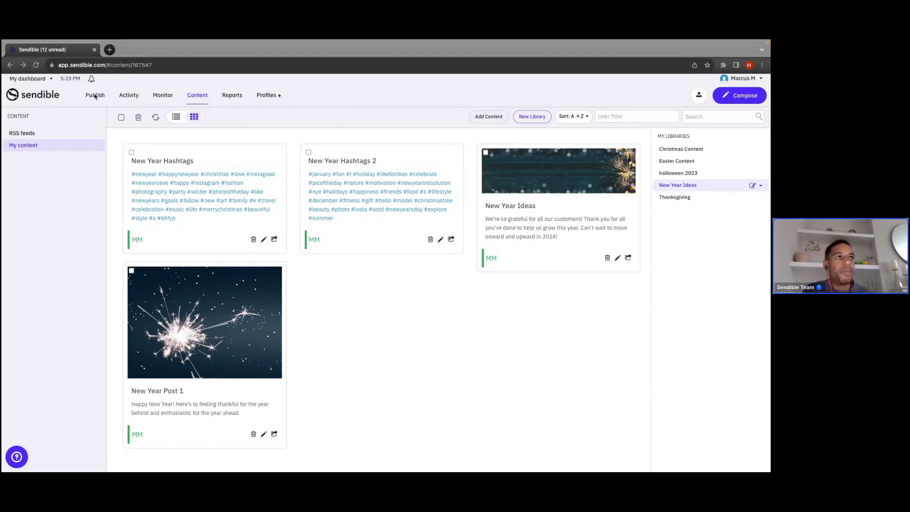
Remove the Friday 10:00 am time slot from the Christmas Posts queue, save the queue, and refresh its messages.
{"action": "mouse_move", "coordinate": [99, 96]}
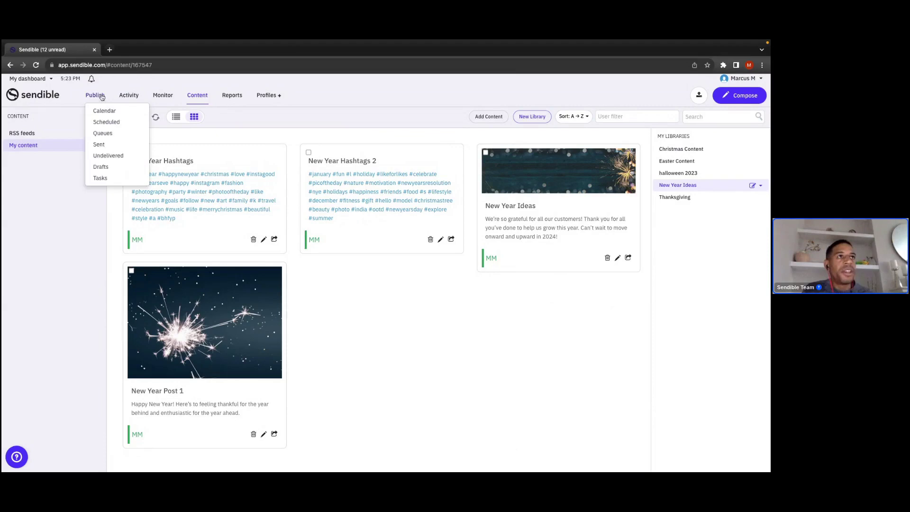
{"action": "left_click", "coordinate": [104, 137]}
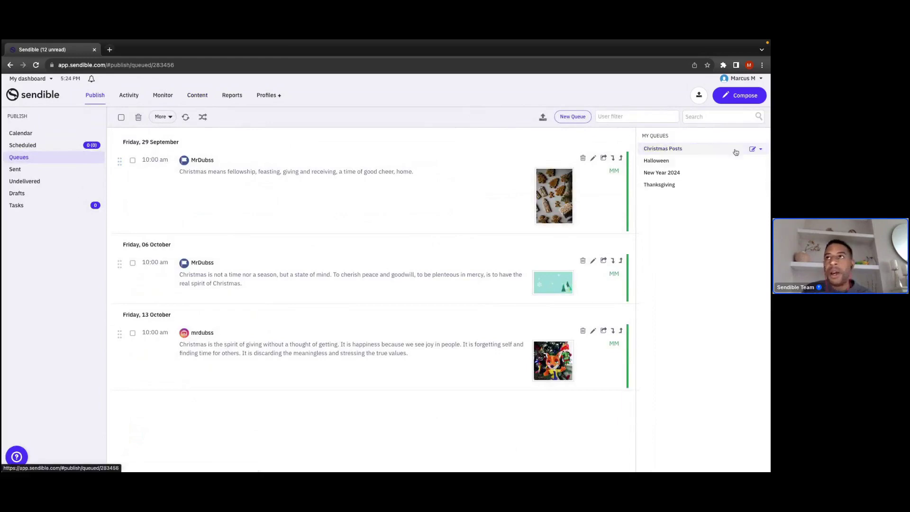
{"action": "left_click", "coordinate": [750, 150]}
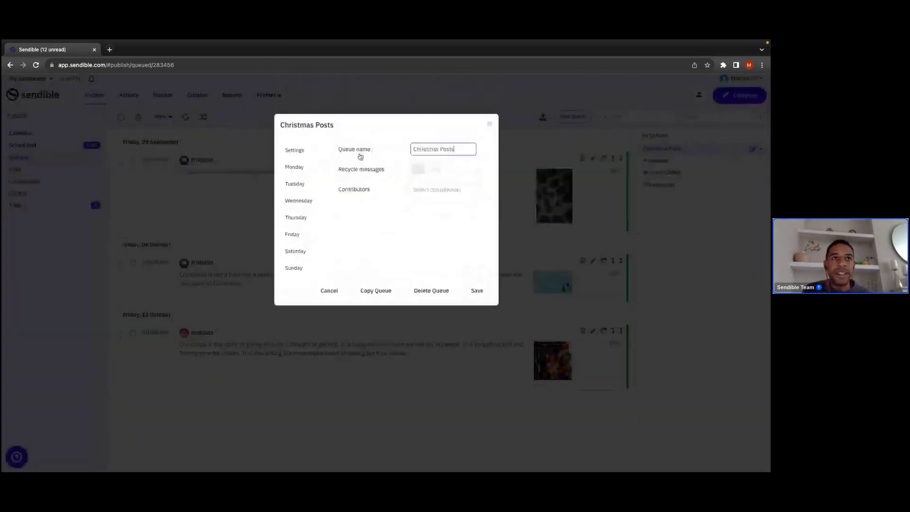
{"action": "left_click", "coordinate": [308, 235]}
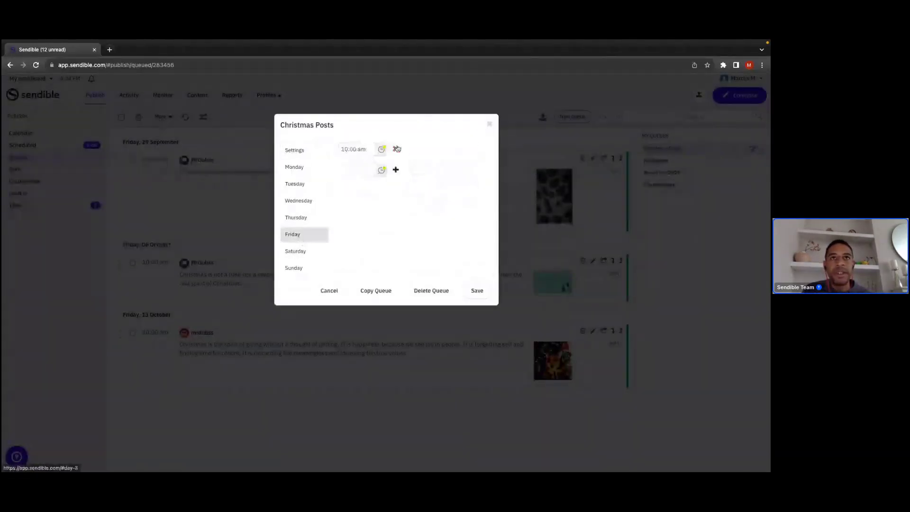
{"action": "left_click", "coordinate": [395, 149]}
{"action": "left_click", "coordinate": [472, 291]}
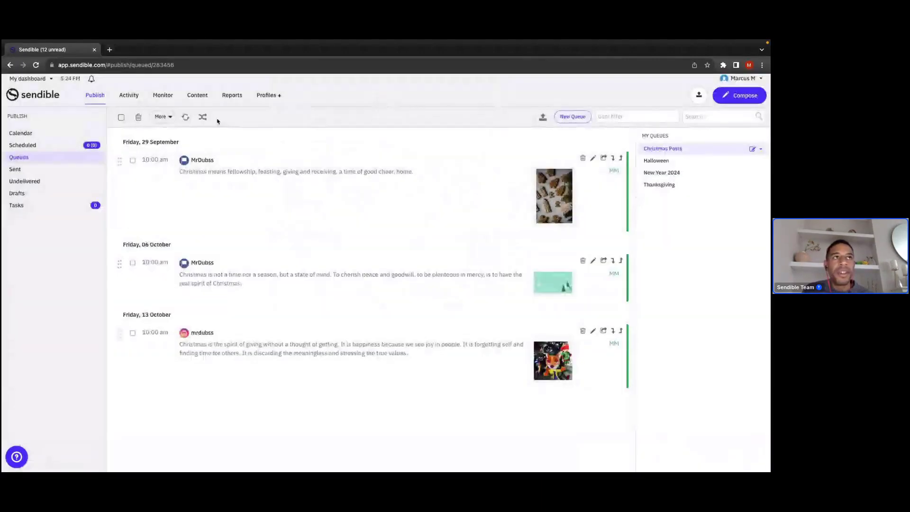
{"action": "left_click", "coordinate": [185, 118]}
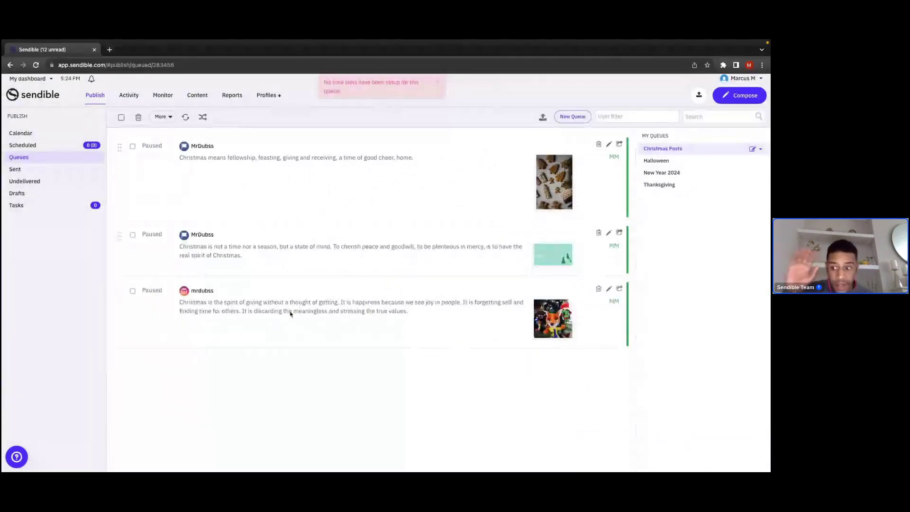
Select all messages in the Christmas Posts queue and check the additional export and import options.
{"action": "left_click", "coordinate": [121, 118]}
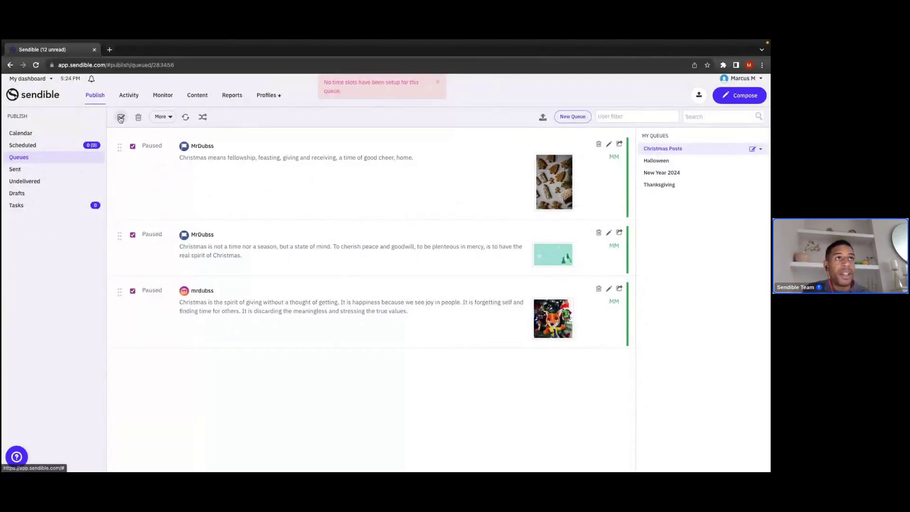
{"action": "left_click", "coordinate": [161, 117]}
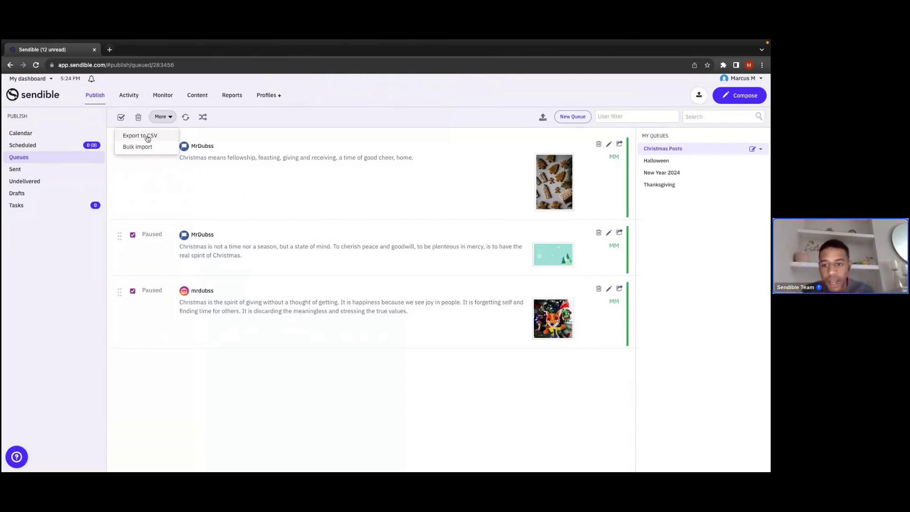
{"action": "left_click", "coordinate": [217, 170]}
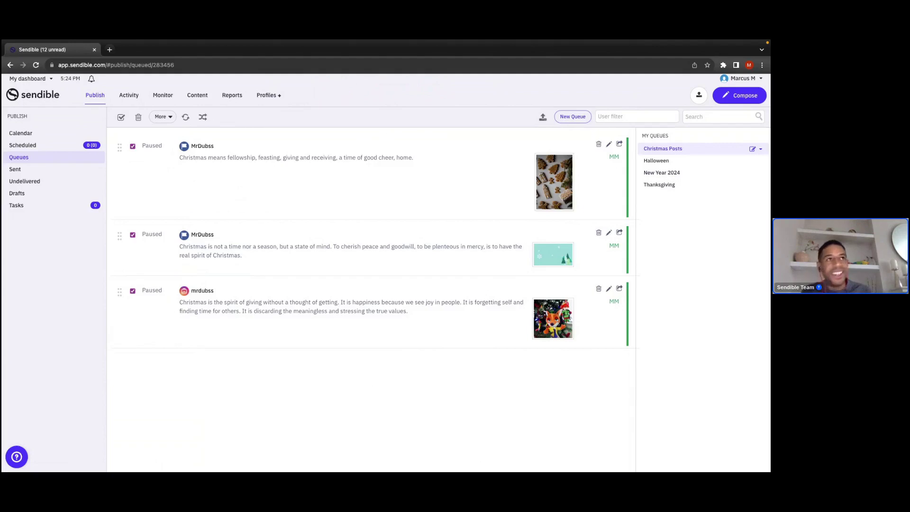
Show this month's scheduled messages in the publishing calendar, review the holidays into October 2023, and hide them again.
{"action": "left_click", "coordinate": [101, 111]}
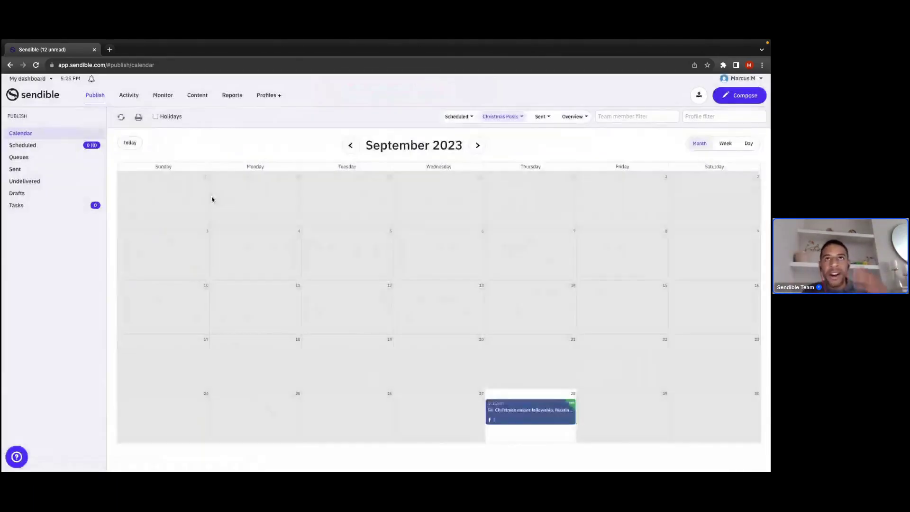
{"action": "left_click", "coordinate": [458, 116]}
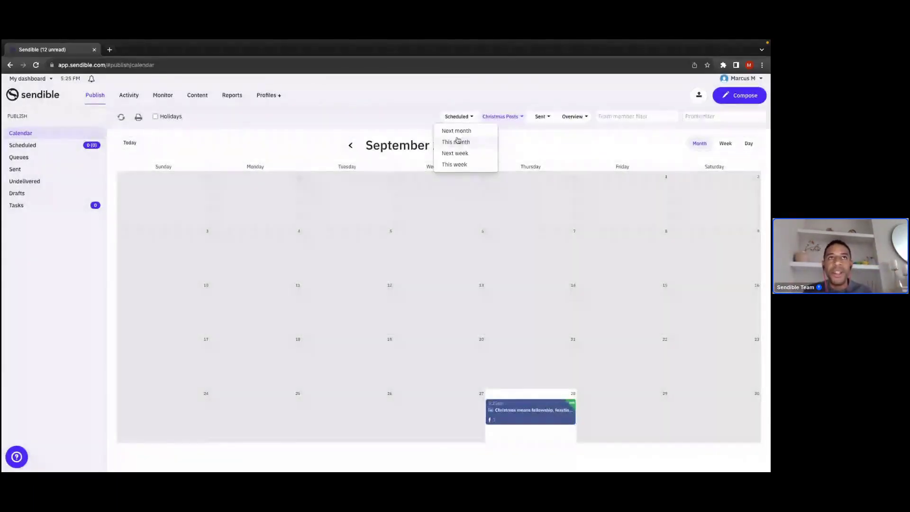
{"action": "left_click", "coordinate": [457, 141]}
{"action": "left_click", "coordinate": [155, 117]}
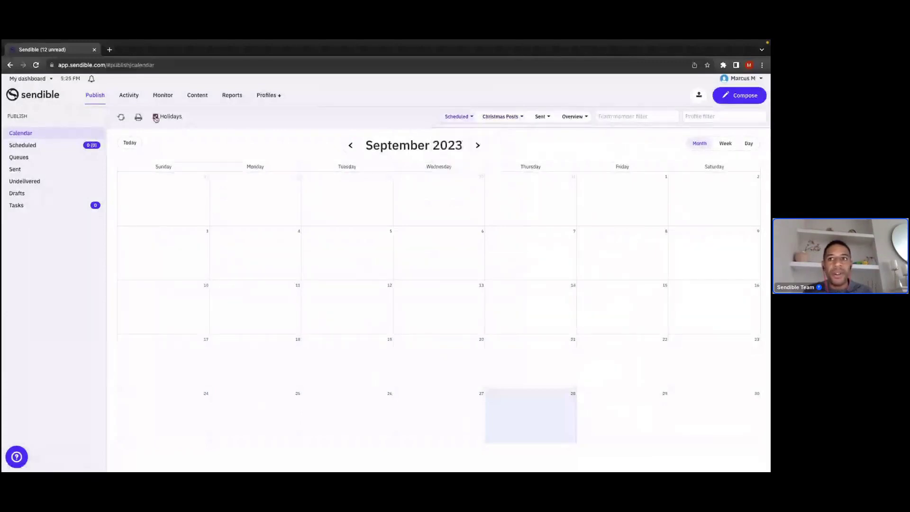
{"action": "left_click", "coordinate": [477, 146]}
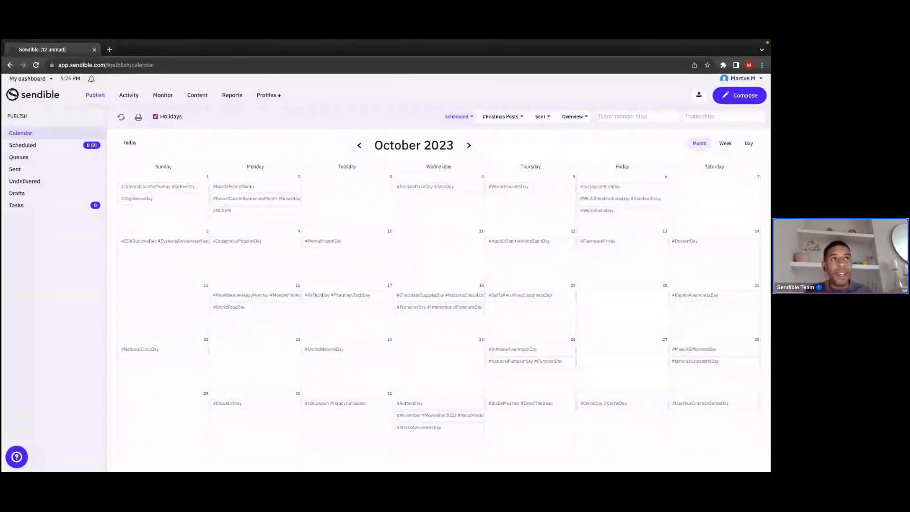
{"action": "left_click", "coordinate": [156, 117]}
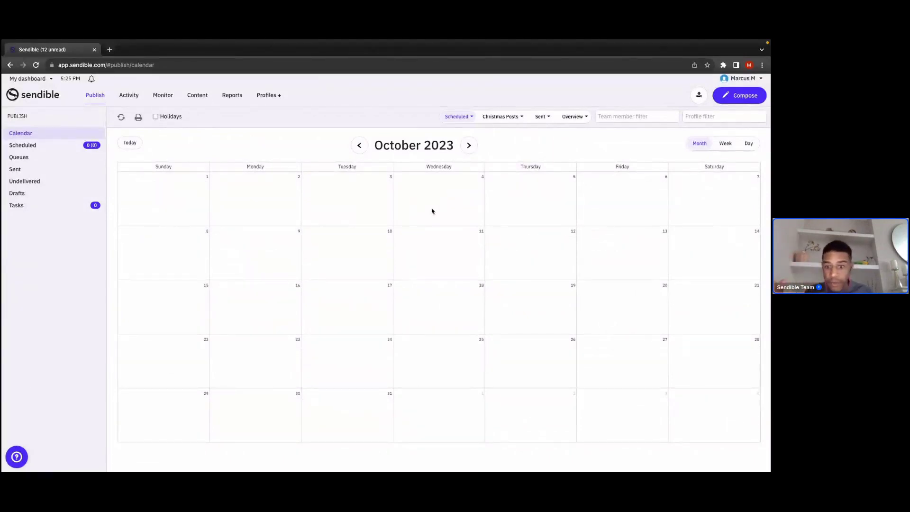
Start a new message, browse its scheduling dates as far as September 2024, check the smart queue option, and close the message.
{"action": "left_click", "coordinate": [723, 100]}
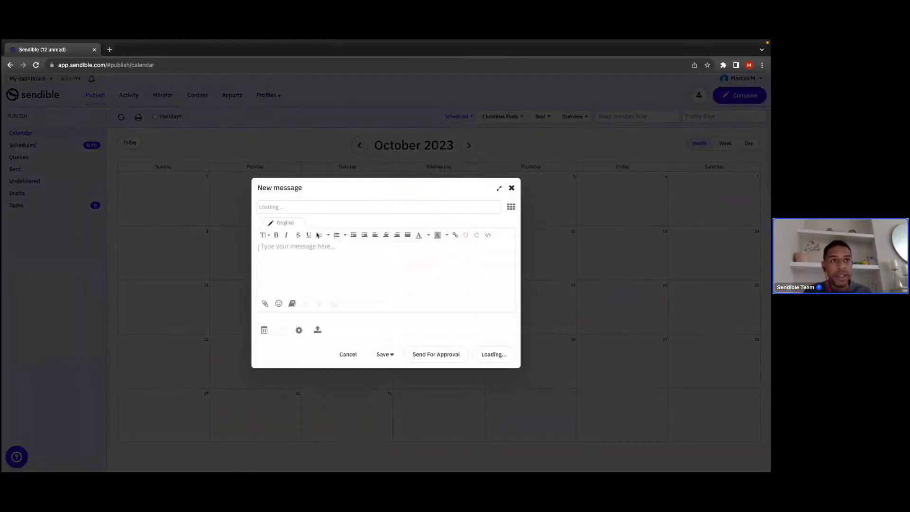
{"action": "left_click", "coordinate": [264, 322]}
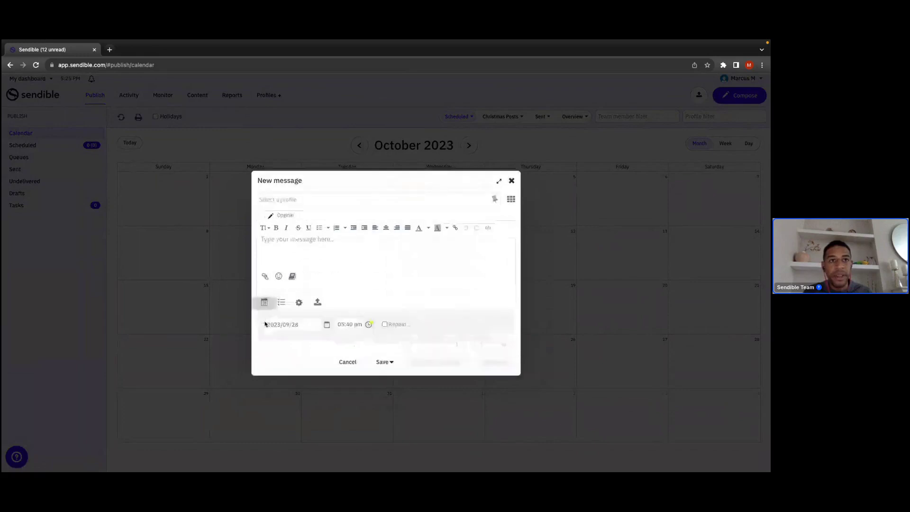
{"action": "left_click", "coordinate": [326, 324]}
{"action": "left_click", "coordinate": [344, 341]}
{"action": "left_click", "coordinate": [344, 341]}
{"action": "left_click", "coordinate": [344, 340]}
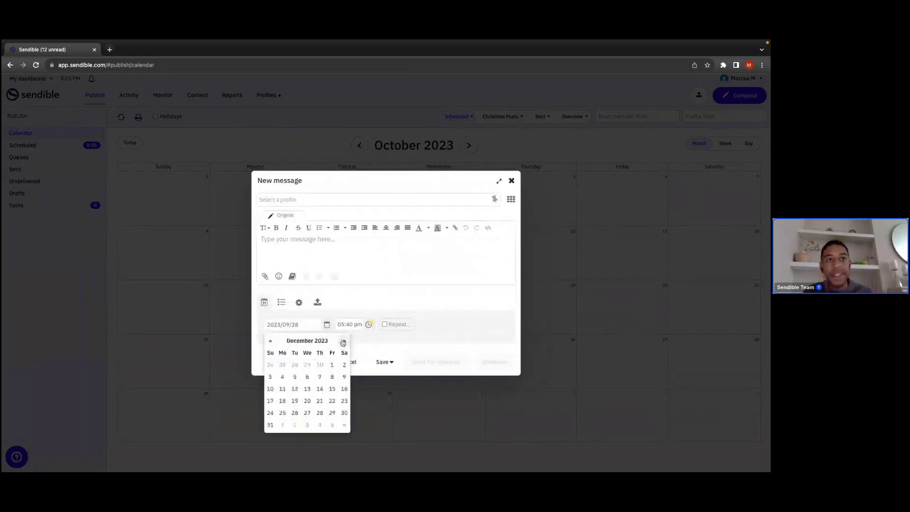
{"action": "left_click", "coordinate": [344, 341]}
{"action": "left_click", "coordinate": [344, 340]}
{"action": "left_click", "coordinate": [344, 340]}
{"action": "left_click", "coordinate": [343, 341]}
{"action": "left_click", "coordinate": [343, 341]}
{"action": "left_click", "coordinate": [343, 341]}
{"action": "left_click", "coordinate": [343, 341]}
{"action": "left_click", "coordinate": [343, 341]}
{"action": "left_click", "coordinate": [343, 341]}
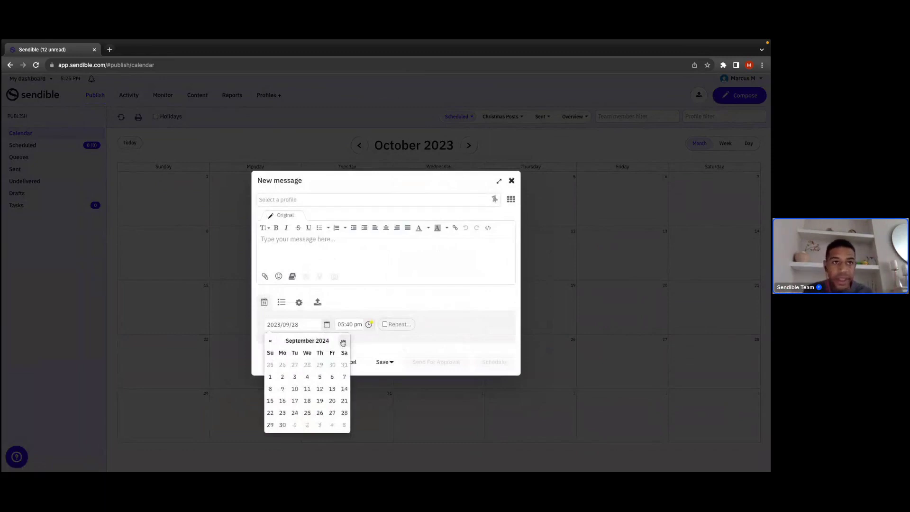
{"action": "left_click", "coordinate": [269, 341]}
{"action": "left_click", "coordinate": [269, 341]}
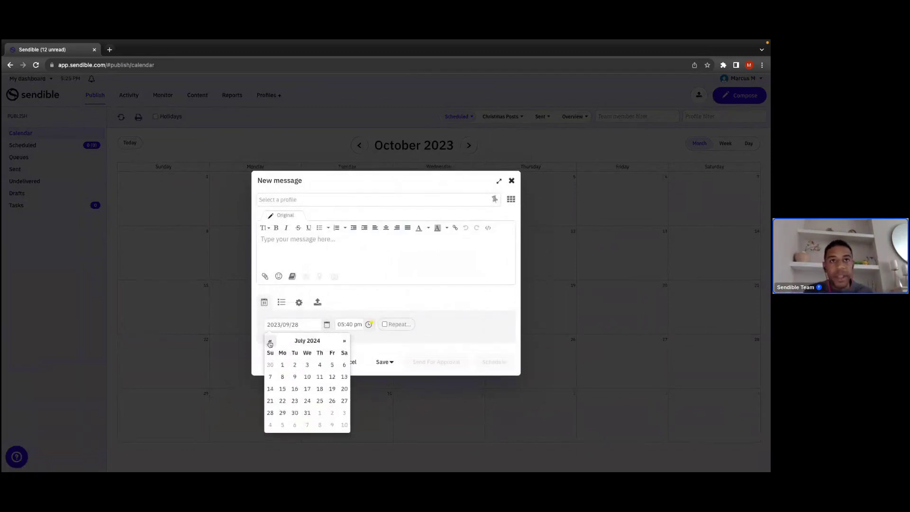
{"action": "left_click", "coordinate": [269, 341]}
{"action": "left_click", "coordinate": [269, 341]}
{"action": "left_click", "coordinate": [269, 342]}
{"action": "left_click", "coordinate": [281, 303]}
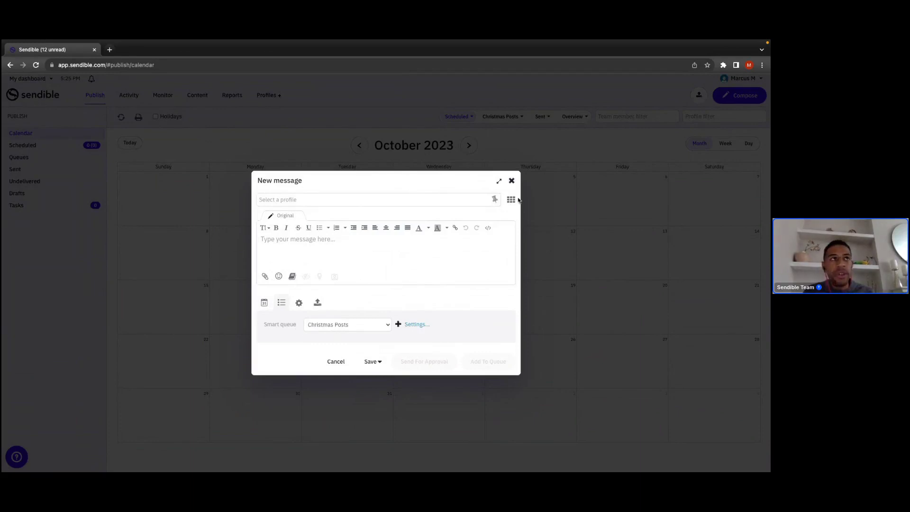
{"action": "left_click", "coordinate": [512, 181]}
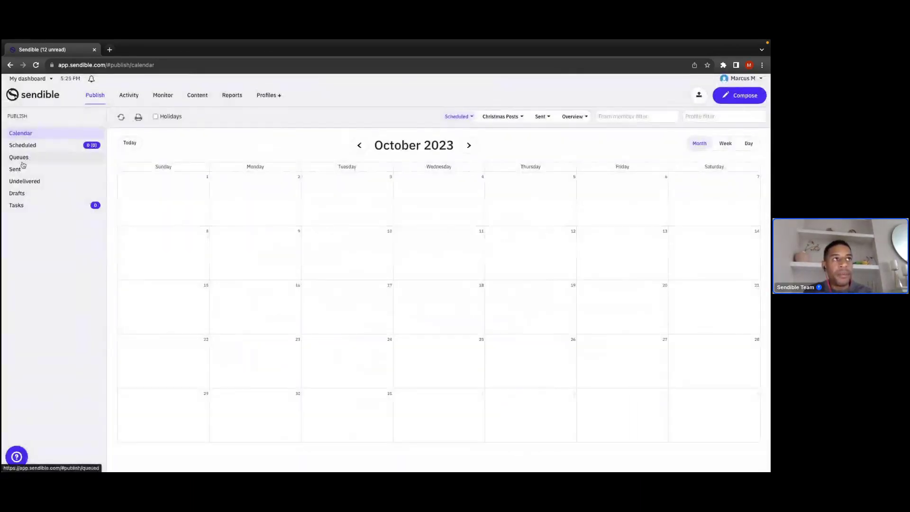
Add a Tuesday 04:30 am time slot to the Christmas Posts queue and save the queue.
{"action": "left_click", "coordinate": [22, 160]}
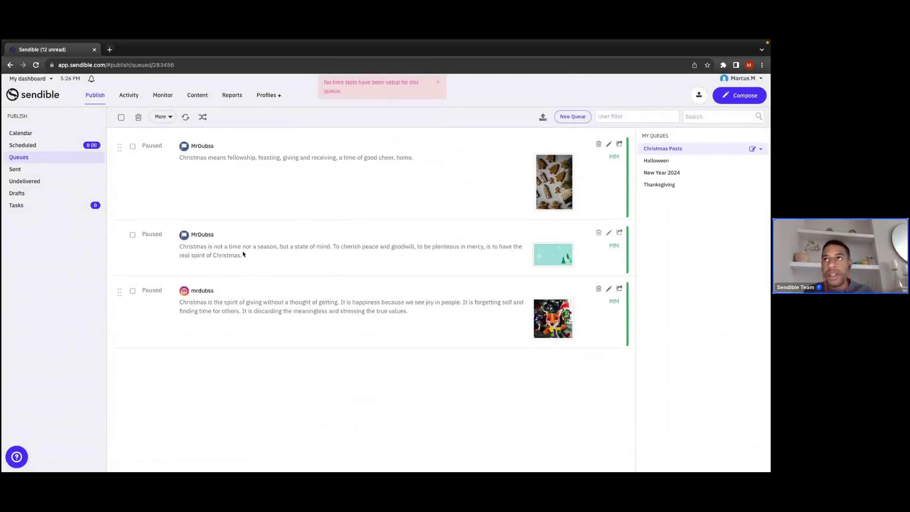
{"action": "left_click", "coordinate": [751, 147]}
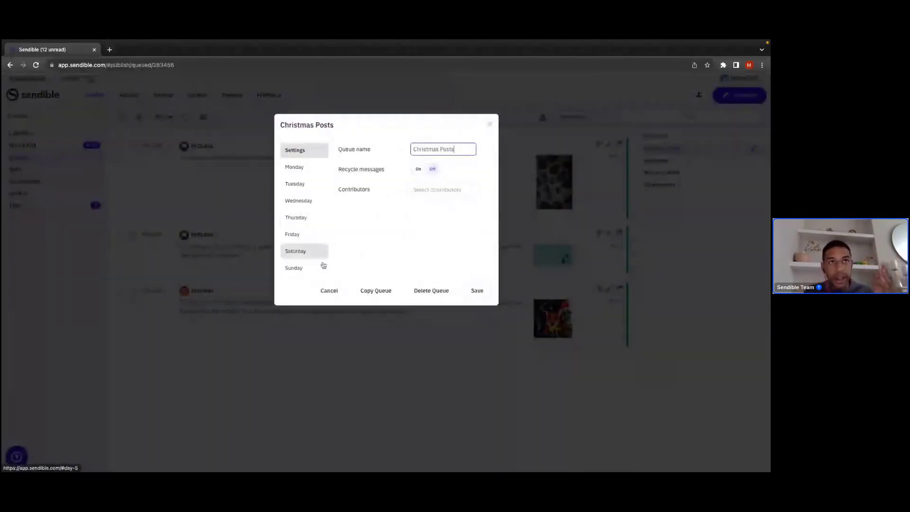
{"action": "left_click", "coordinate": [310, 188]}
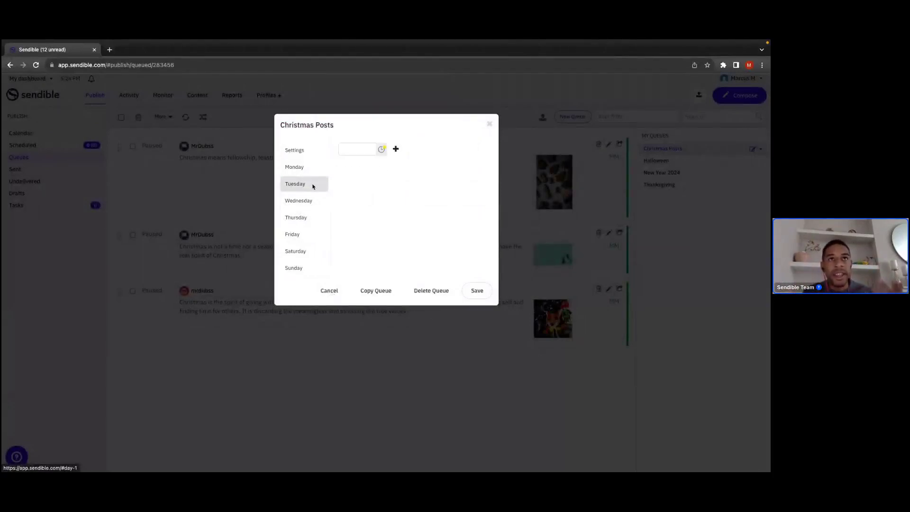
{"action": "left_click", "coordinate": [346, 149]}
{"action": "scroll", "coordinate": [349, 180], "scroll_direction": "down", "scroll_amount": 3}
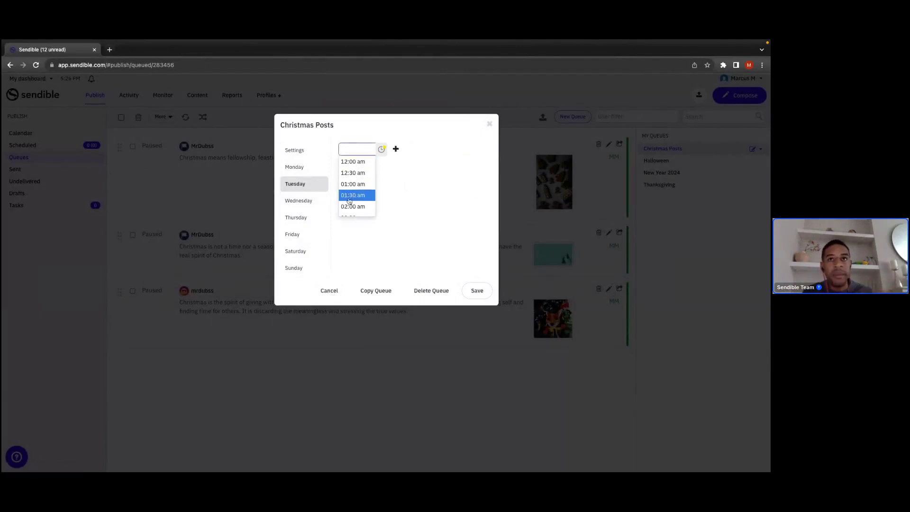
{"action": "left_click", "coordinate": [346, 160]}
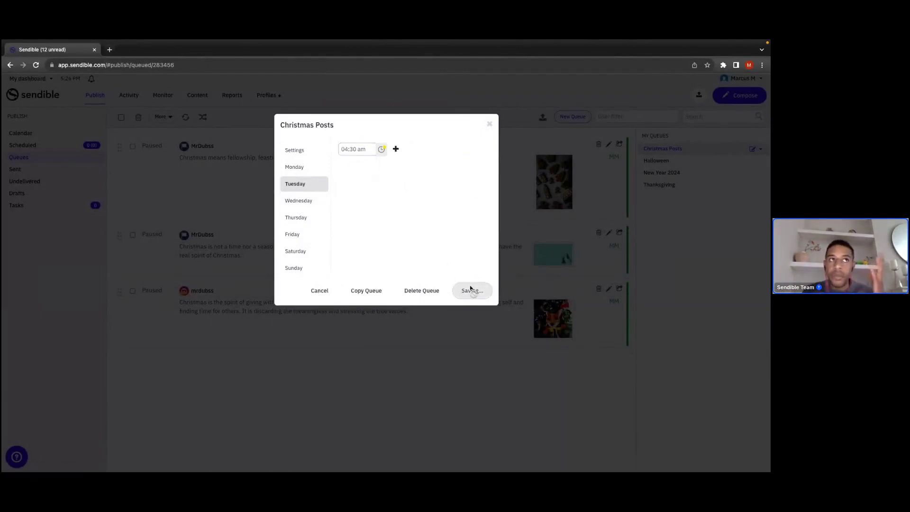
Add a Monday 01:30 pm time slot to the Christmas Posts queue, check the Tuesday slot, and save the queue.
{"action": "left_click", "coordinate": [475, 290]}
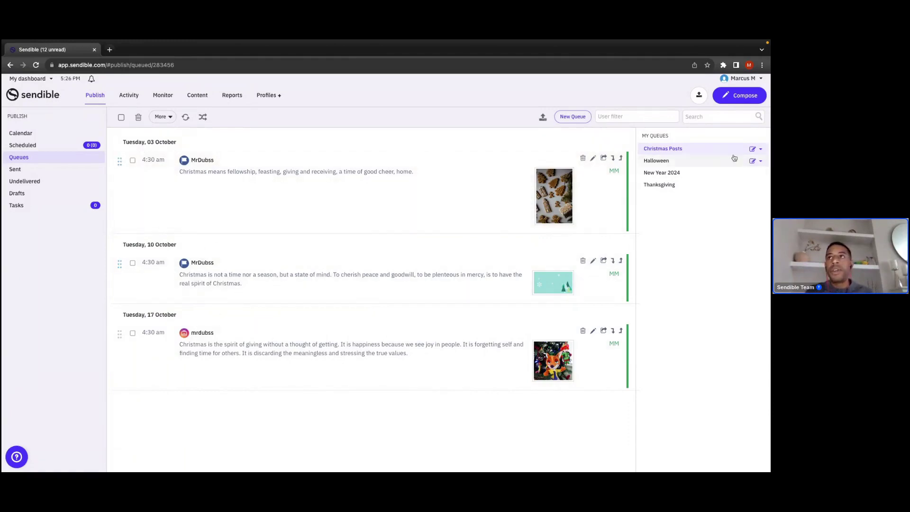
{"action": "left_click", "coordinate": [753, 149]}
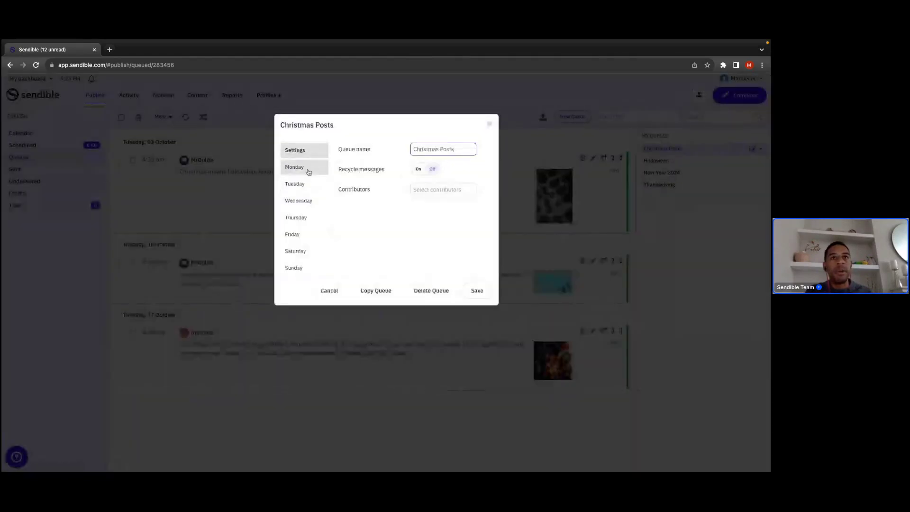
{"action": "left_click", "coordinate": [308, 167]}
{"action": "left_click", "coordinate": [375, 150]}
{"action": "left_click", "coordinate": [355, 204]}
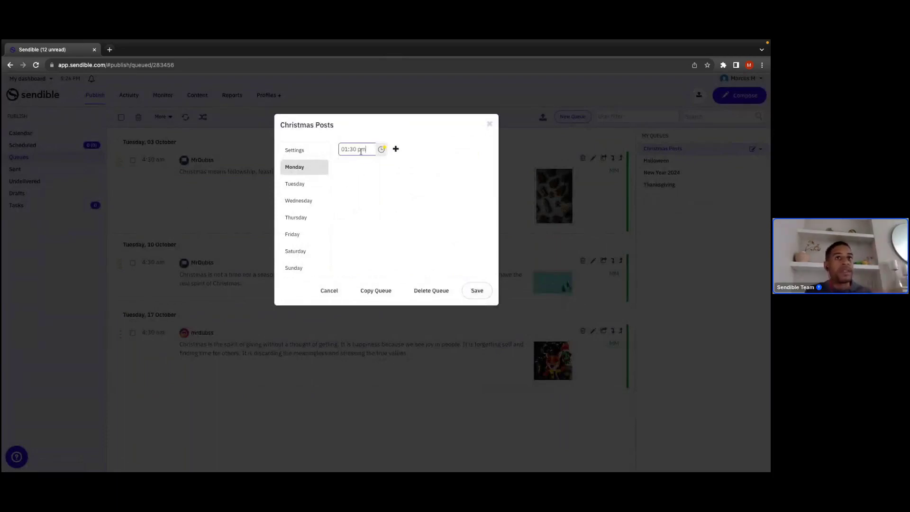
{"action": "left_click", "coordinate": [327, 183]}
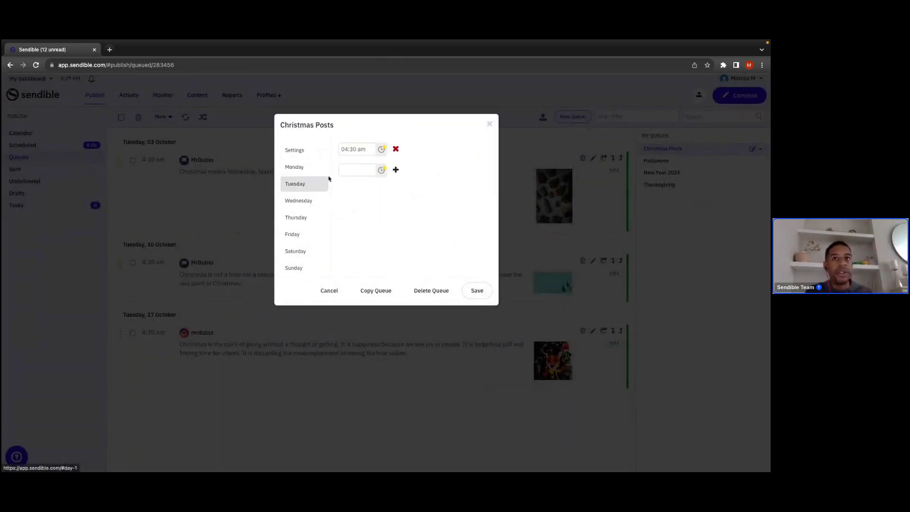
{"action": "left_click", "coordinate": [477, 292]}
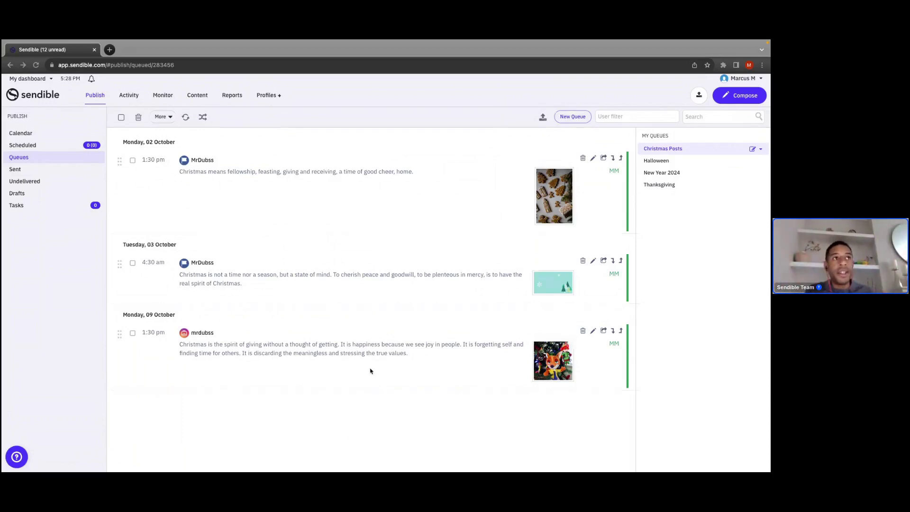
Move the "Christmas means fellowship" message to the end of the Christmas Posts queue and back to the first slot.
{"action": "left_click", "coordinate": [120, 162]}
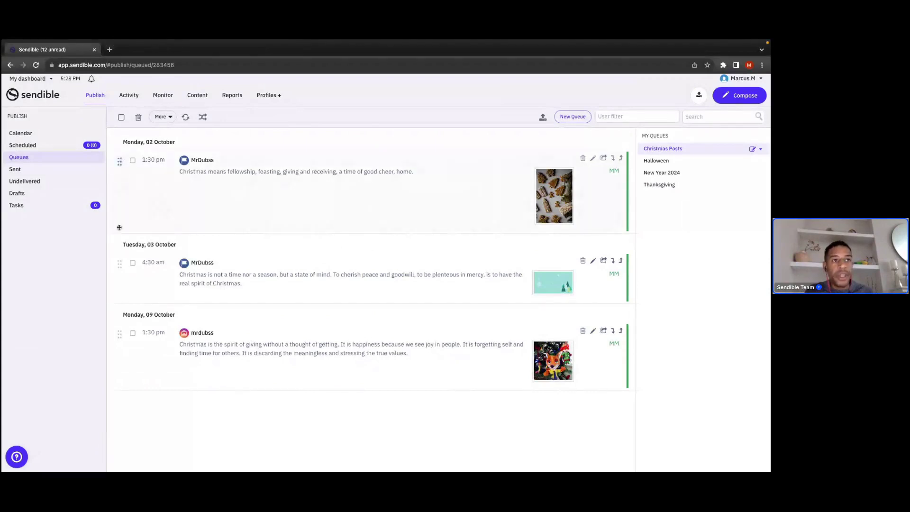
{"action": "left_click_drag", "start_coordinate": [117, 240], "coordinate": [119, 327]}
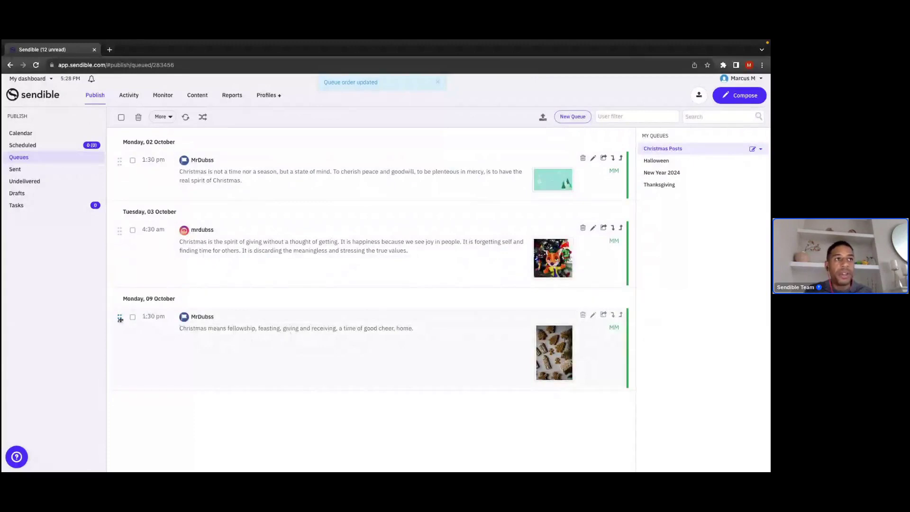
{"action": "left_click_drag", "start_coordinate": [120, 317], "coordinate": [145, 165]}
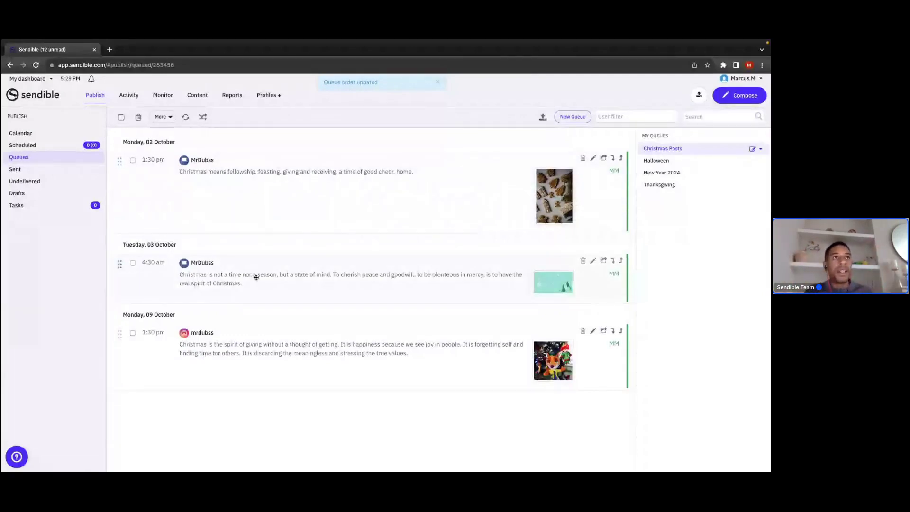
Randomly shuffle the messages in the Christmas Posts queue several times.
{"action": "left_click", "coordinate": [202, 119]}
{"action": "left_click", "coordinate": [202, 119]}
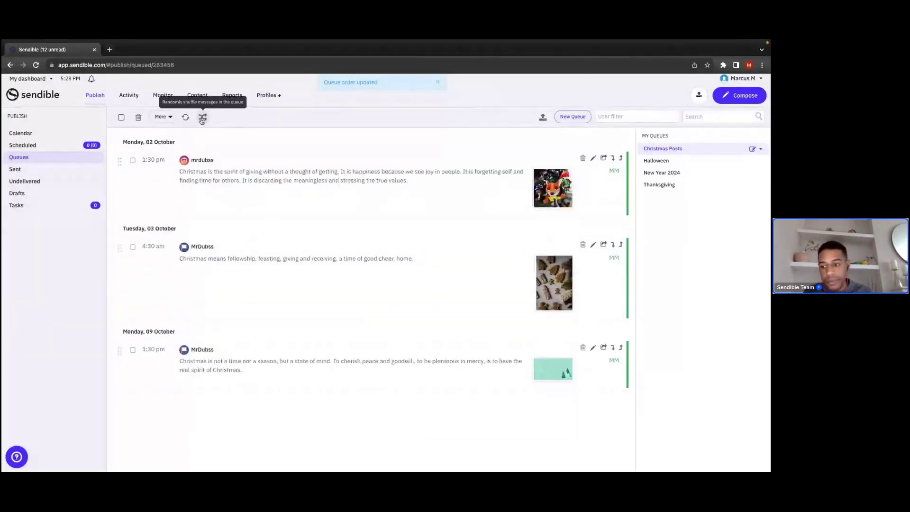
{"action": "left_click", "coordinate": [202, 118]}
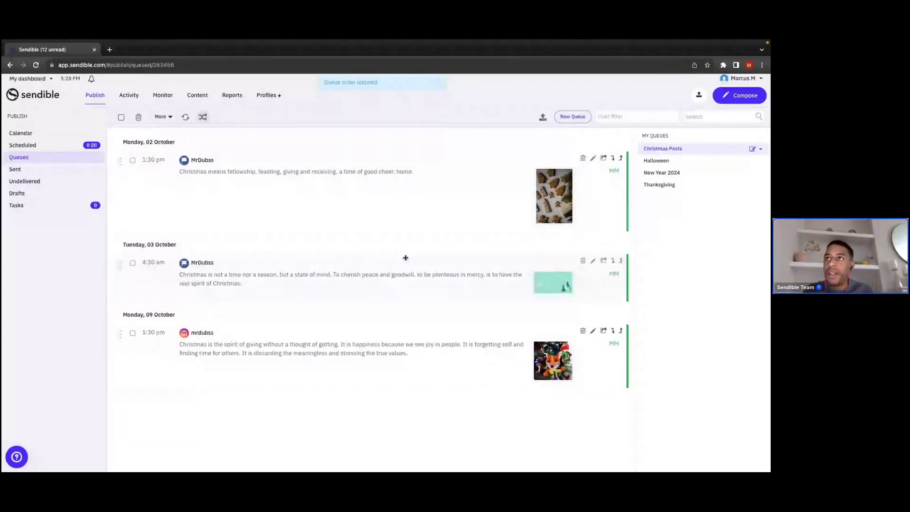
Turn on message recycling in the Christmas Posts queue settings and save the queue.
{"action": "left_click", "coordinate": [753, 150]}
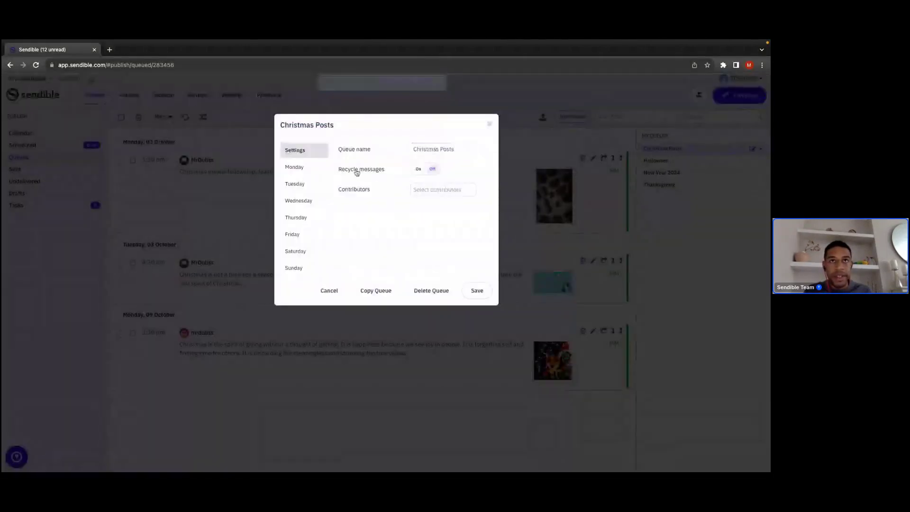
{"action": "left_click", "coordinate": [418, 169]}
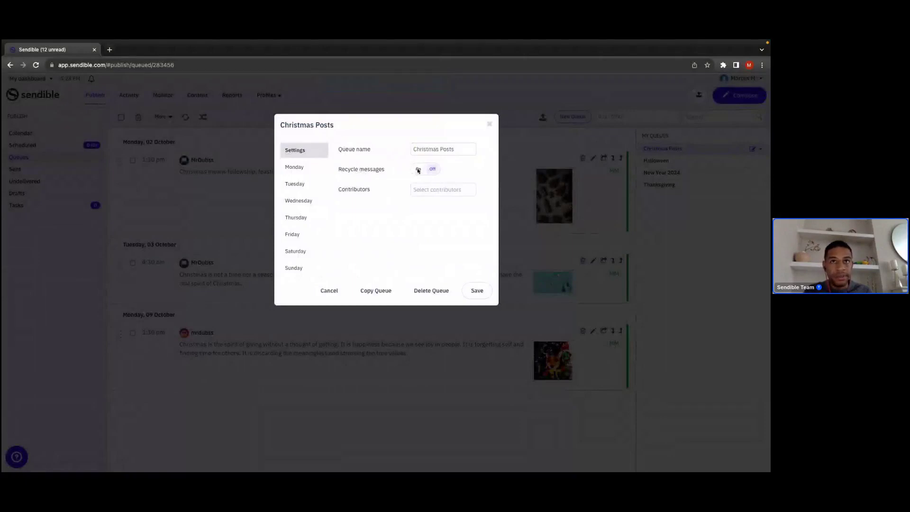
{"action": "left_click", "coordinate": [476, 290]}
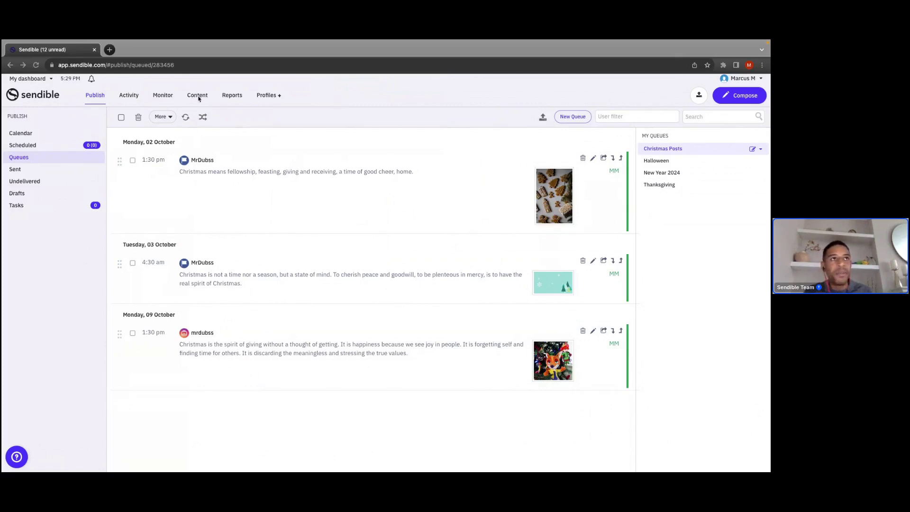
Go to the content libraries and show the contents of the halloween 2023 library.
{"action": "mouse_move", "coordinate": [198, 98]}
{"action": "left_click", "coordinate": [200, 123]}
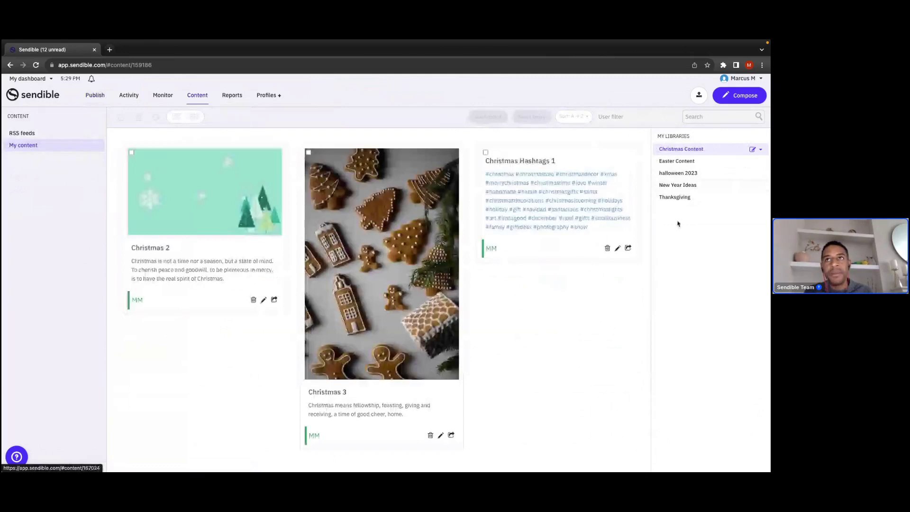
{"action": "left_click", "coordinate": [676, 173]}
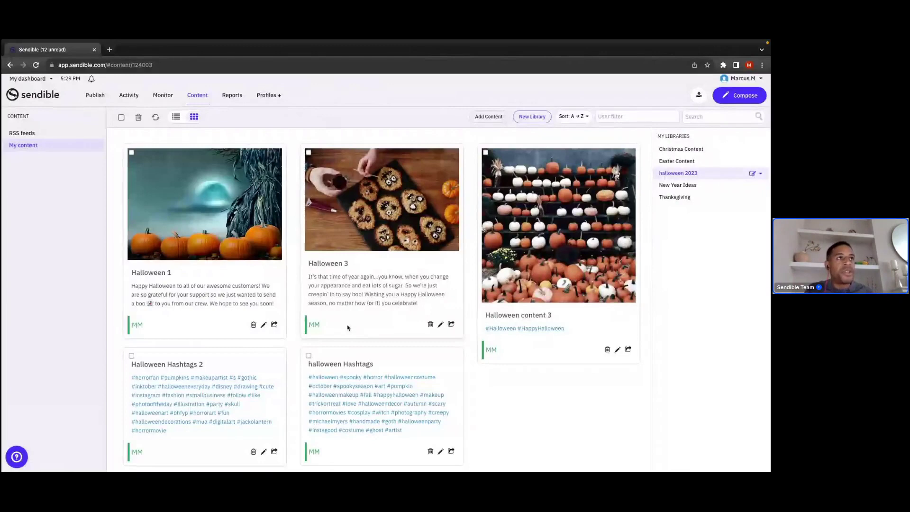
Switch to the first client dashboard under the account owner and view its shared Christmas Content library.
{"action": "left_click", "coordinate": [28, 78]}
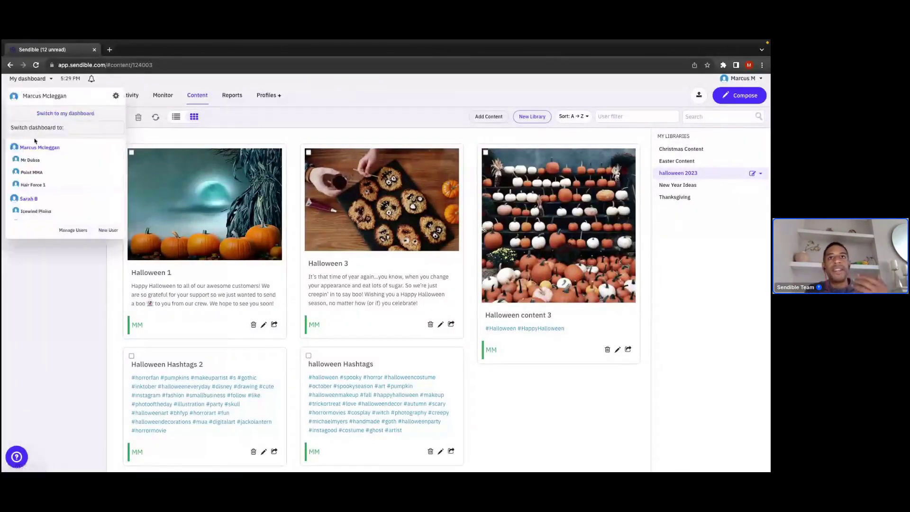
{"action": "left_click", "coordinate": [33, 160]}
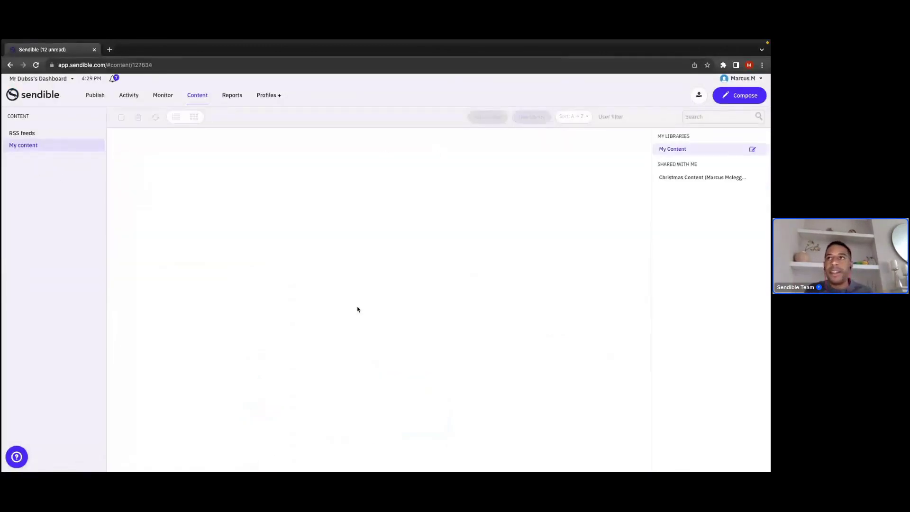
{"action": "left_click", "coordinate": [668, 178]}
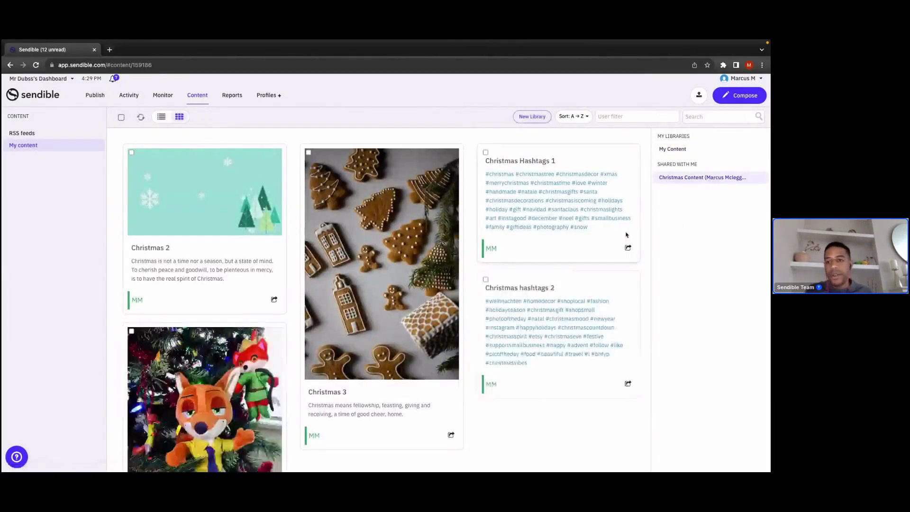